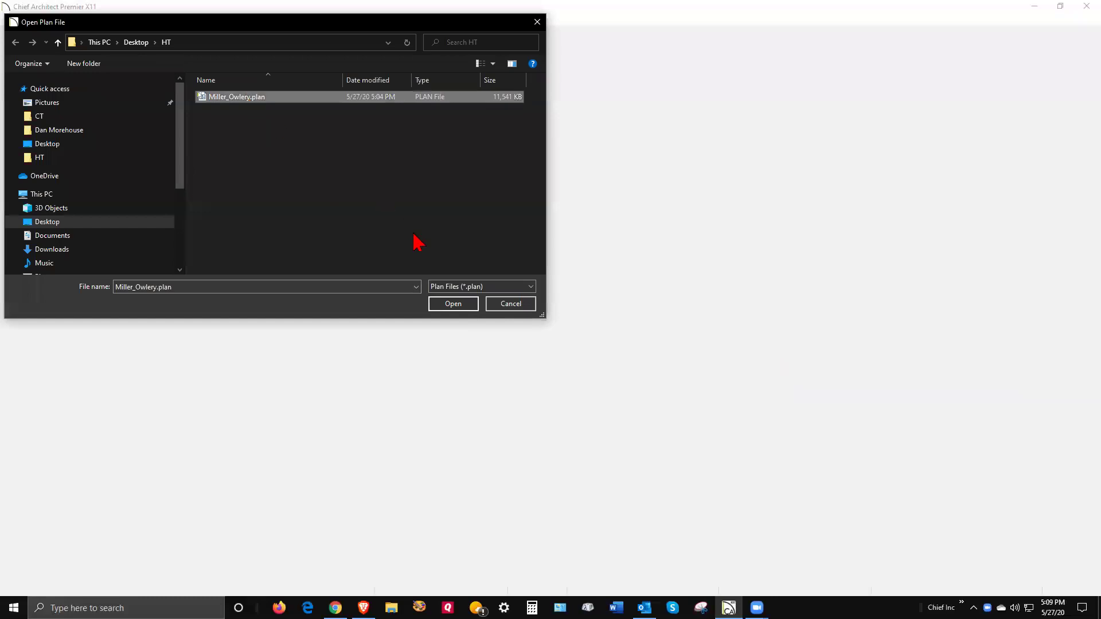
Open the plan file Miller_Owlery.plan and dismiss the dormer warning.
left_click(453, 304)
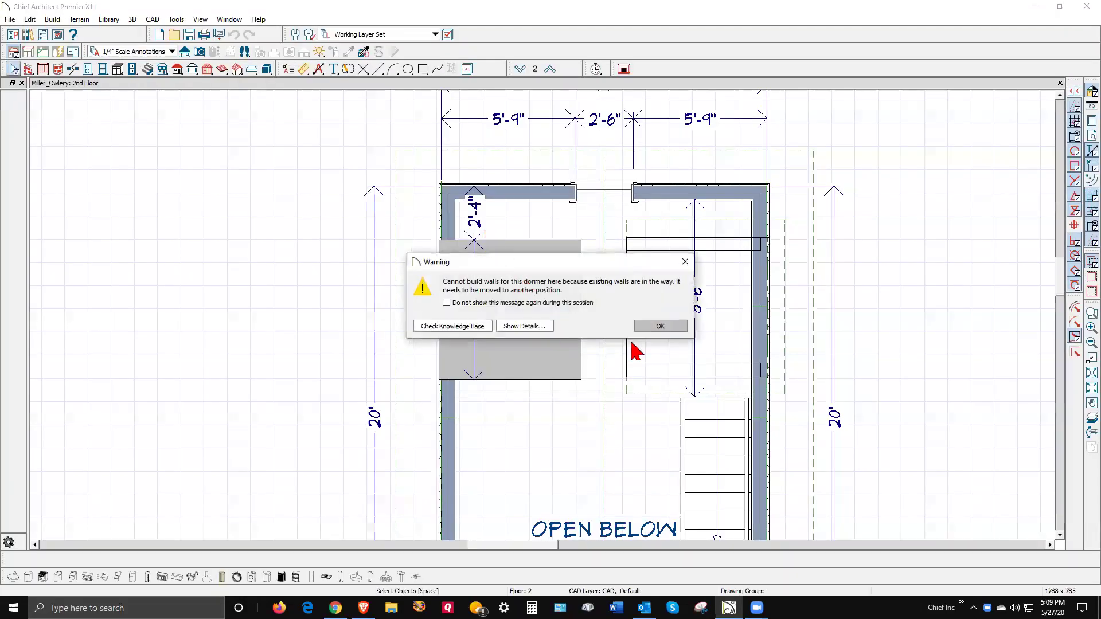
left_click(681, 328)
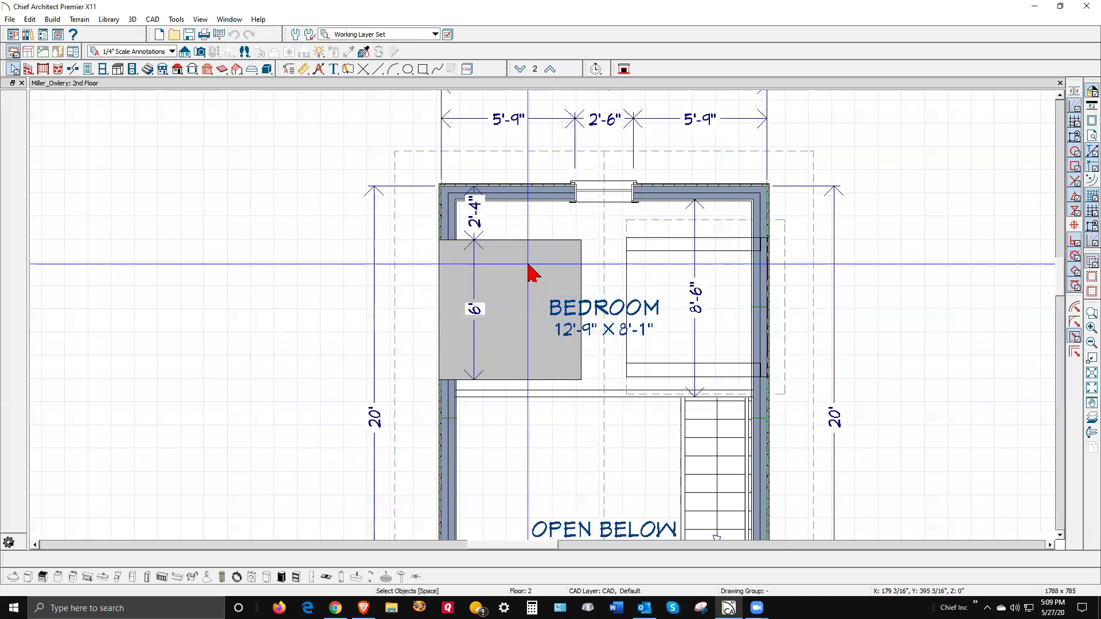
Enable Allow Editing in Select Home Designer Products in the General Plan Defaults and dismiss the repeated dormer warning.
left_click(11, 19)
left_click(10, 18)
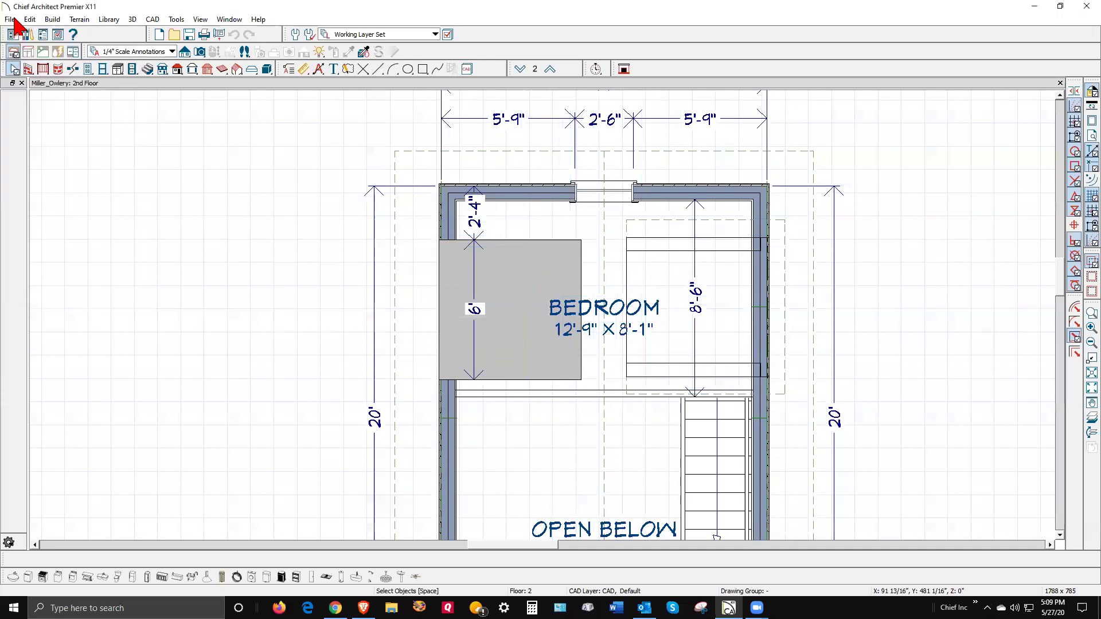
double_click(13, 70)
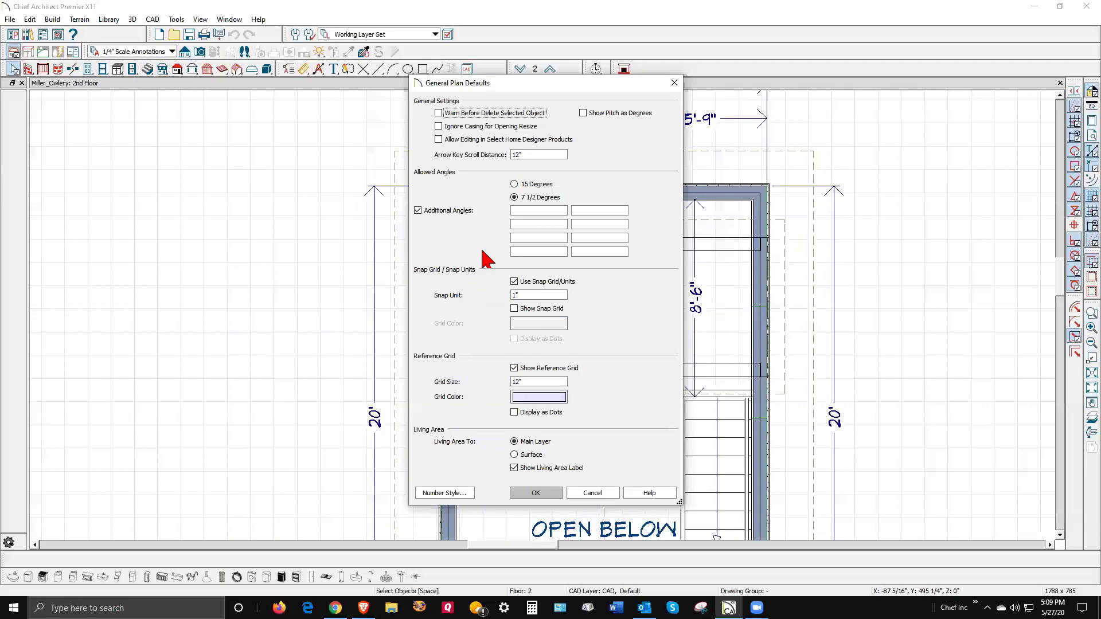
left_click(449, 140)
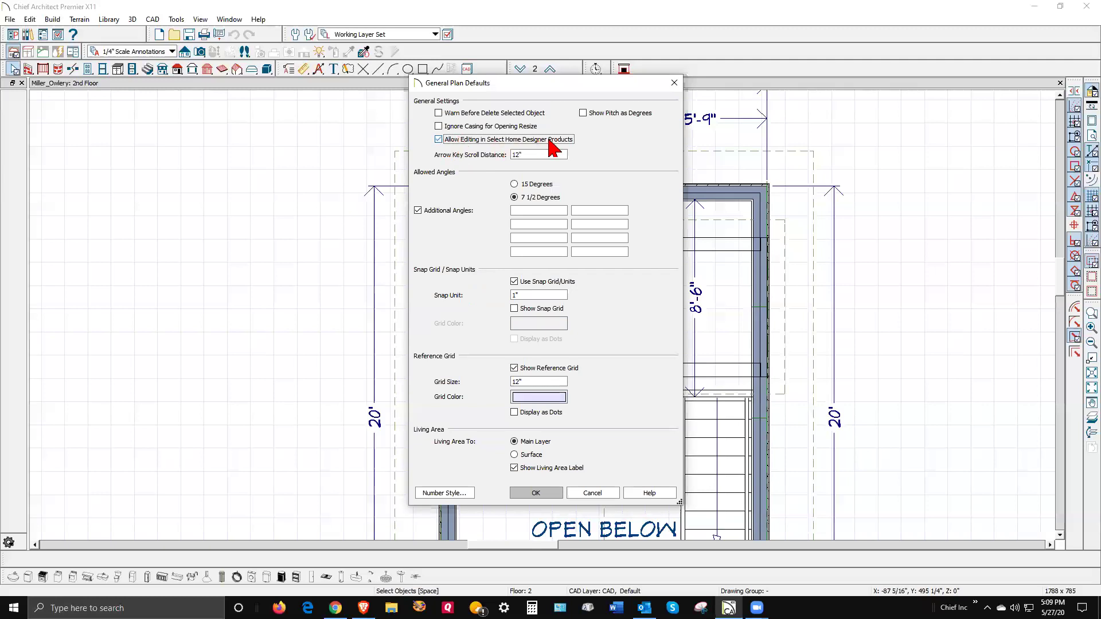
left_click(536, 494)
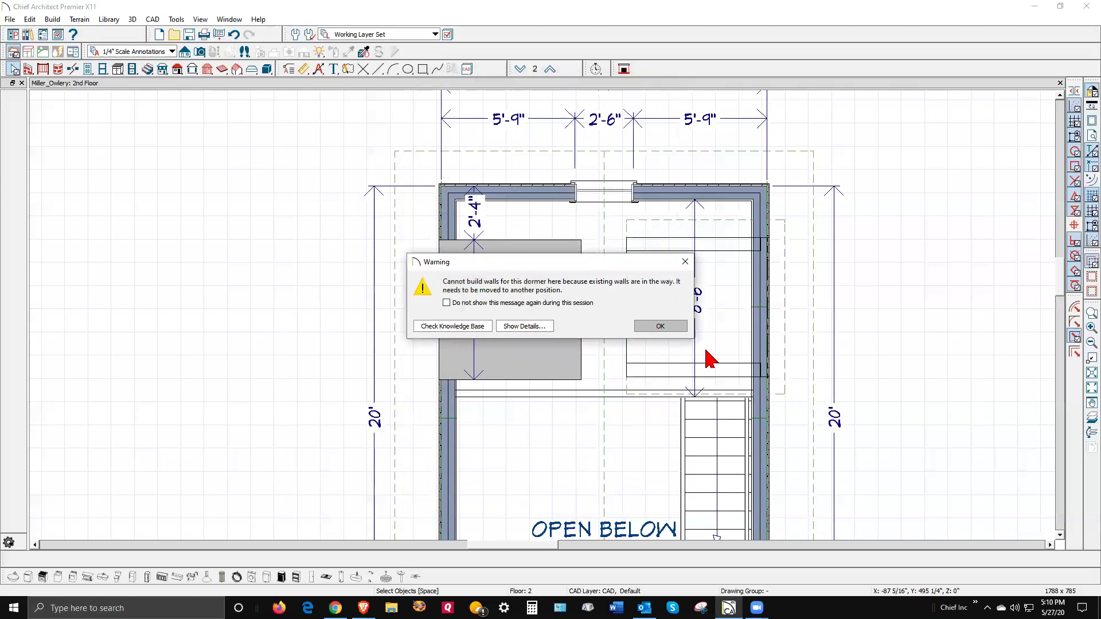
left_click(661, 326)
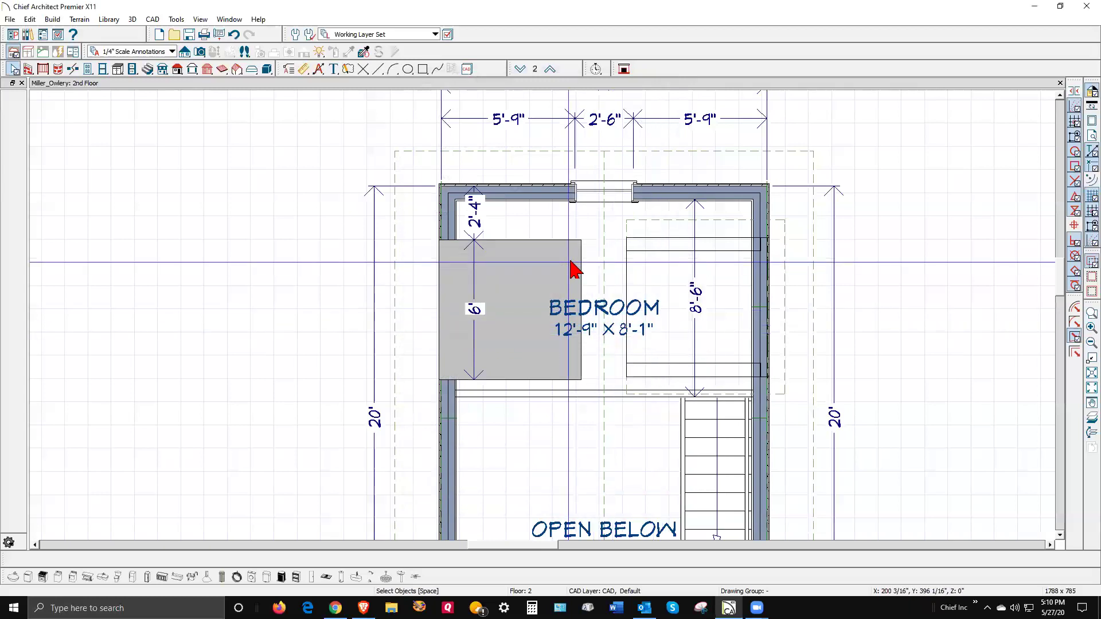
left_click(582, 270)
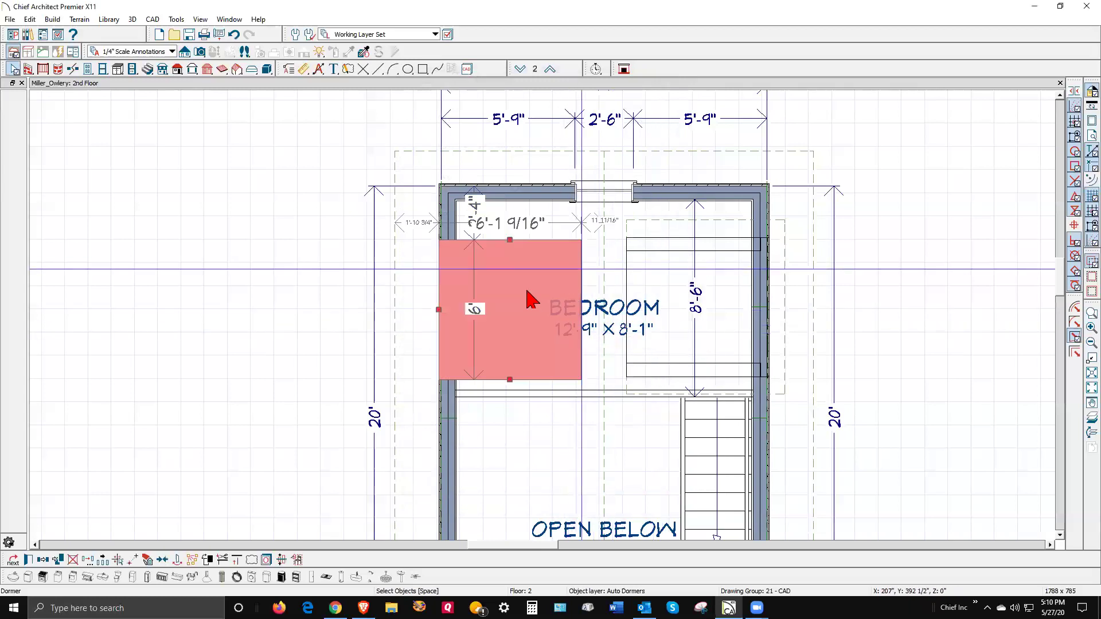
left_click(148, 560)
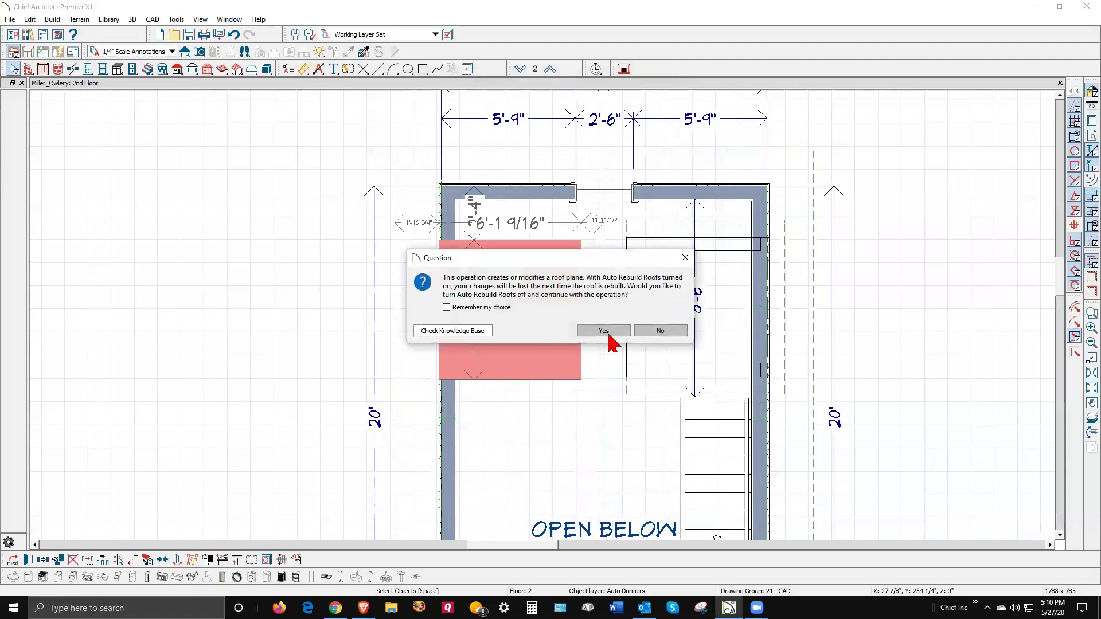
left_click(661, 332)
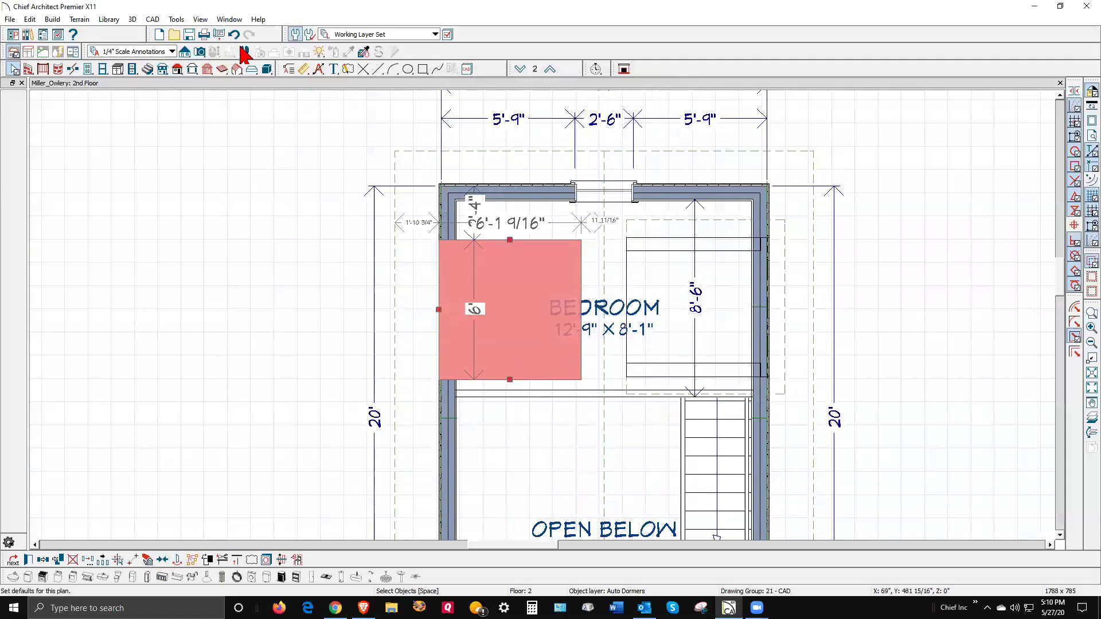
Turn off Auto Rebuild Roofs and explode the gray-filled dormer in the second-floor bedroom.
left_click(178, 70)
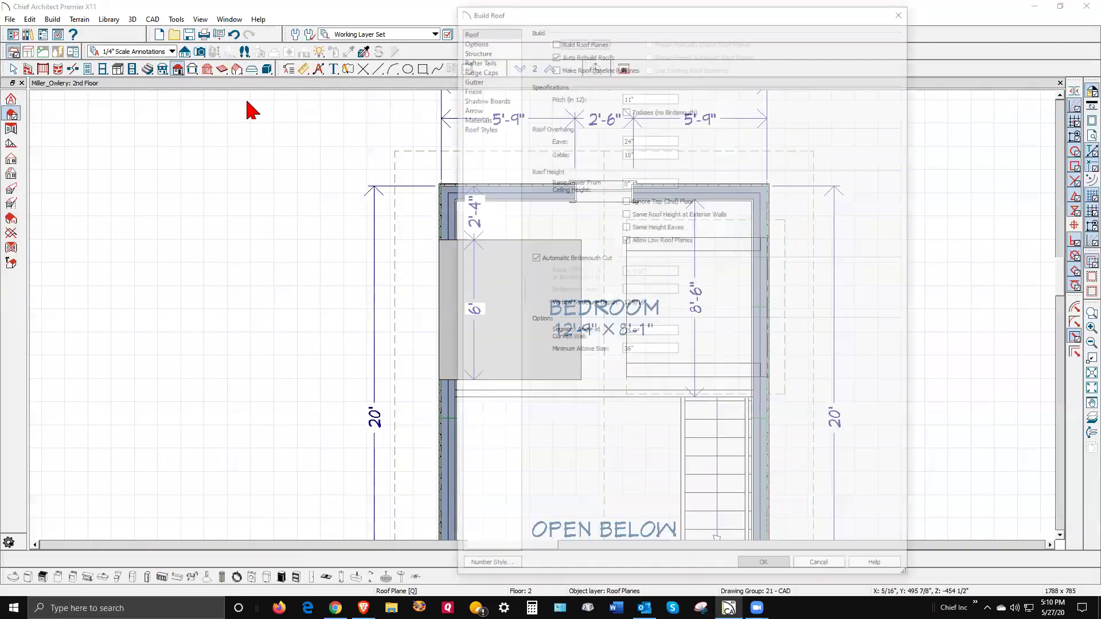
left_click(554, 51)
left_click(766, 570)
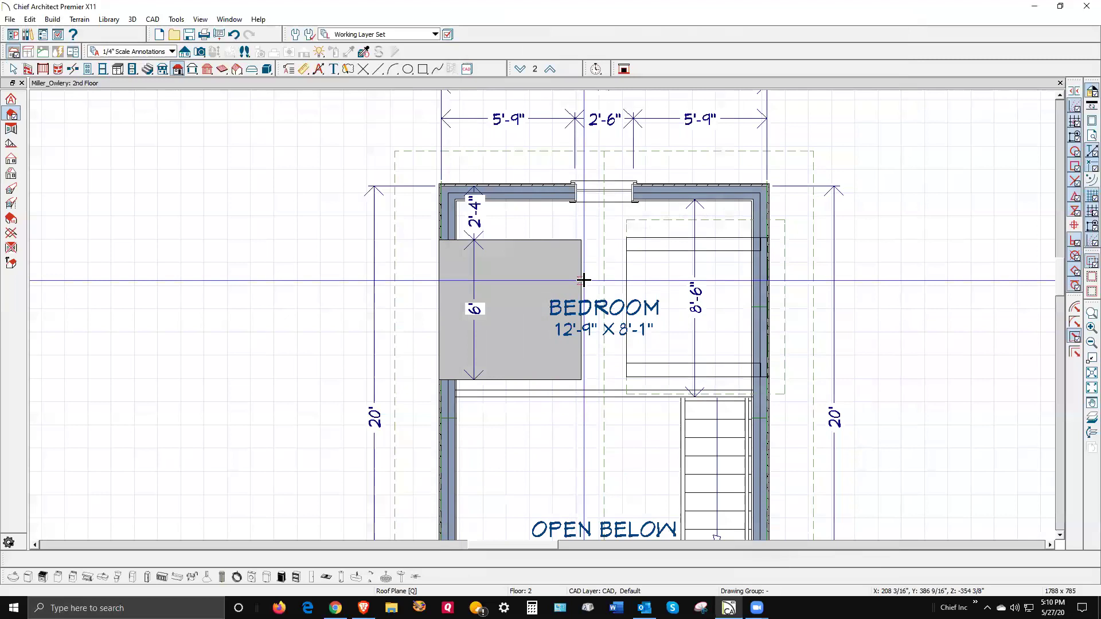
left_click(582, 281)
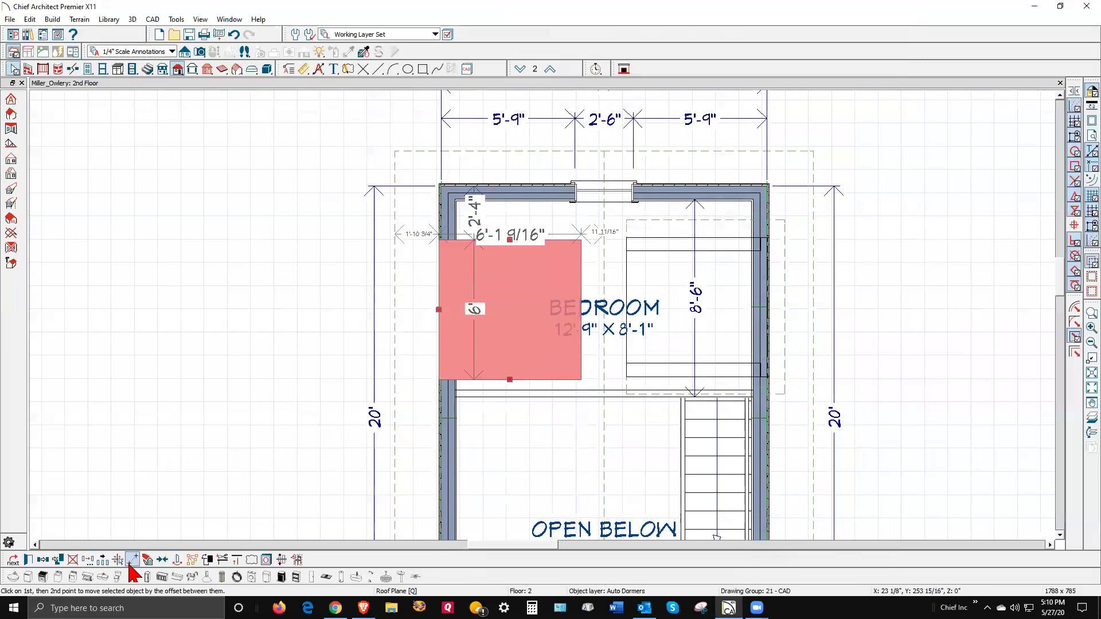
left_click(147, 560)
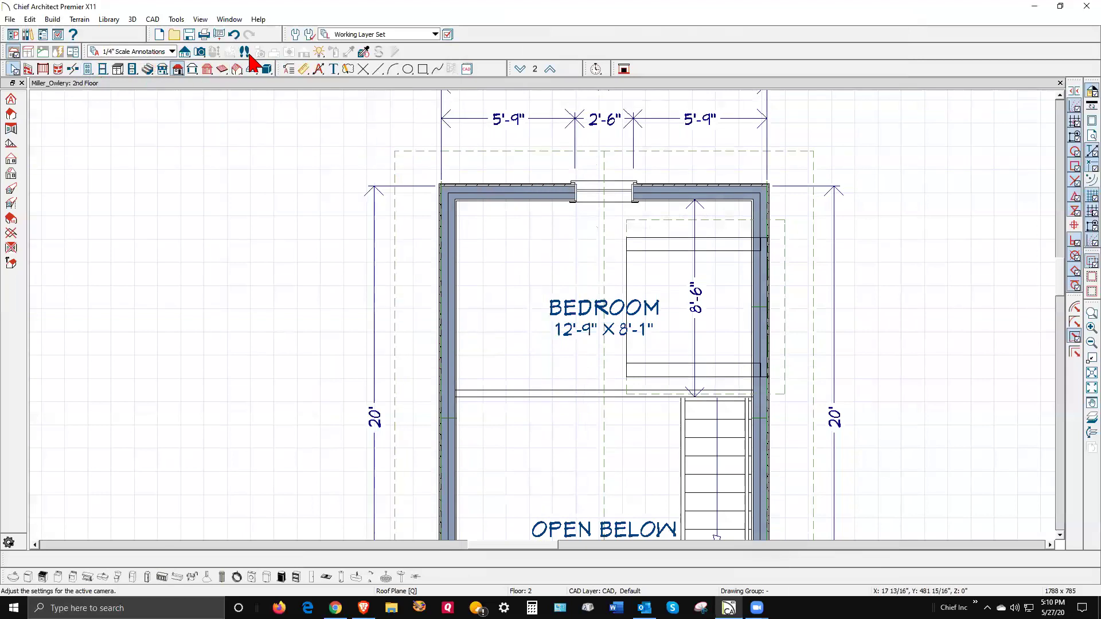
Create a perspective full overview of the house showing its remaining dormer and tile it beside the floor plan.
left_click(200, 52)
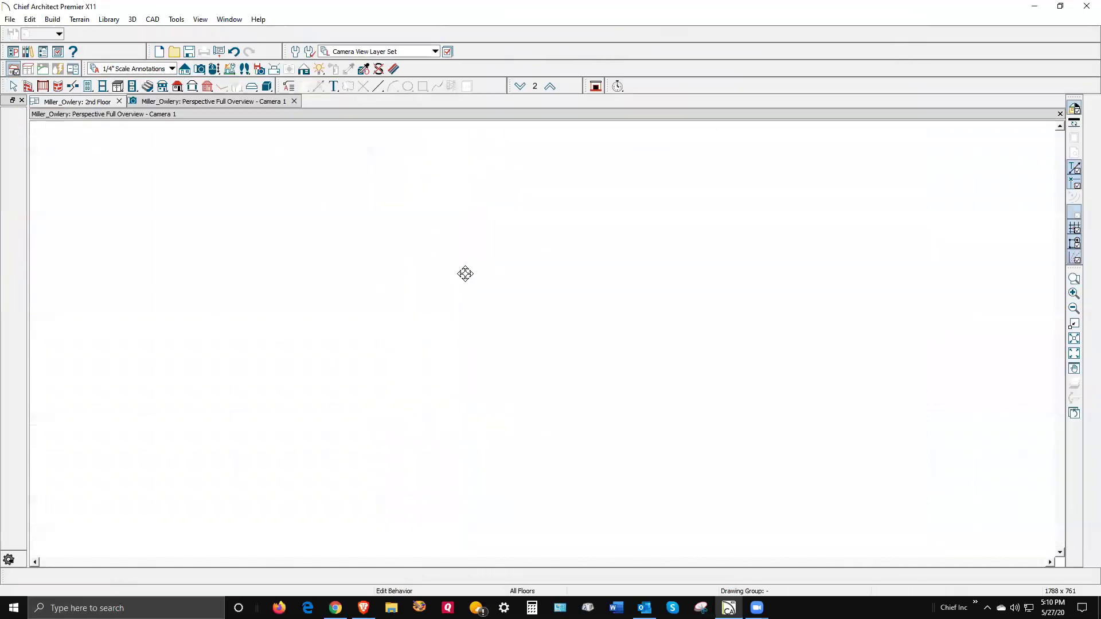
scroll(571, 353, "up", 3)
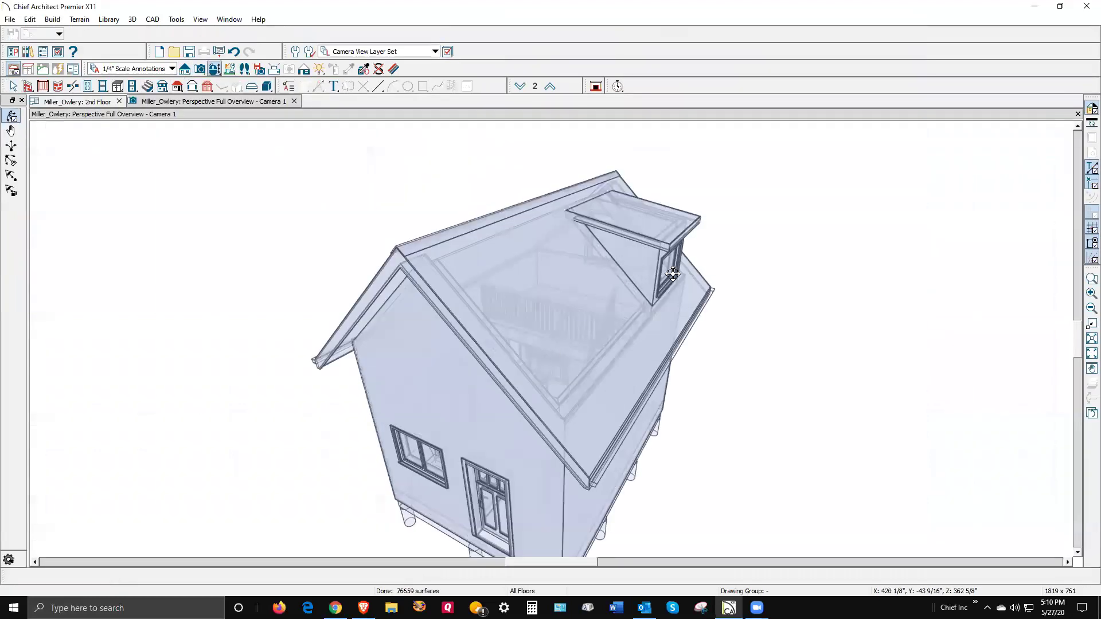
left_click_drag(565, 264, 653, 283)
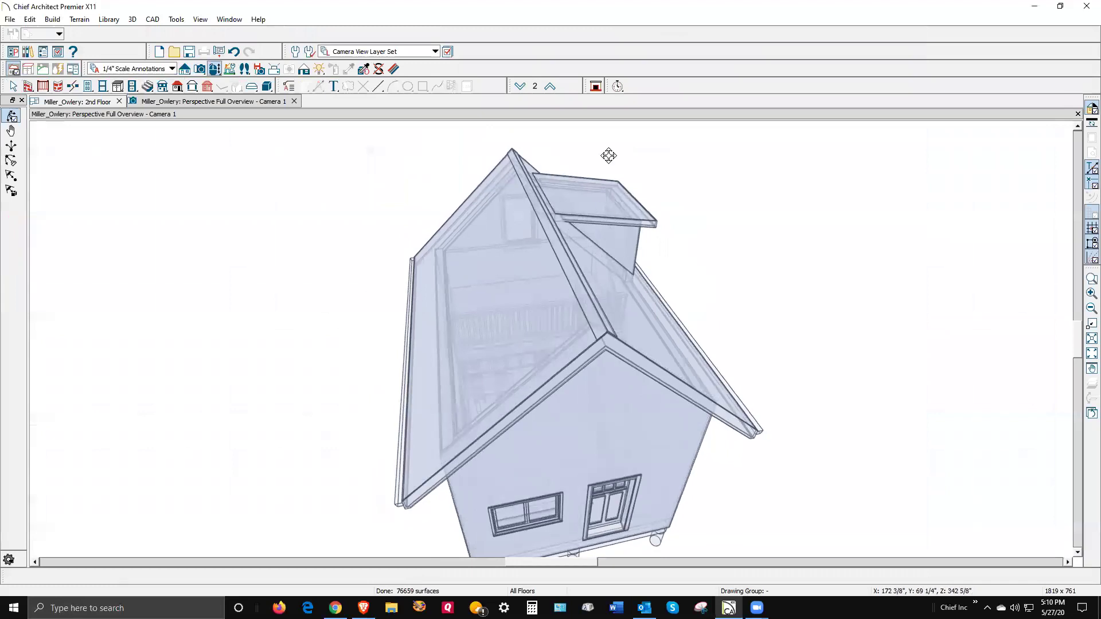
key("shift+F4")
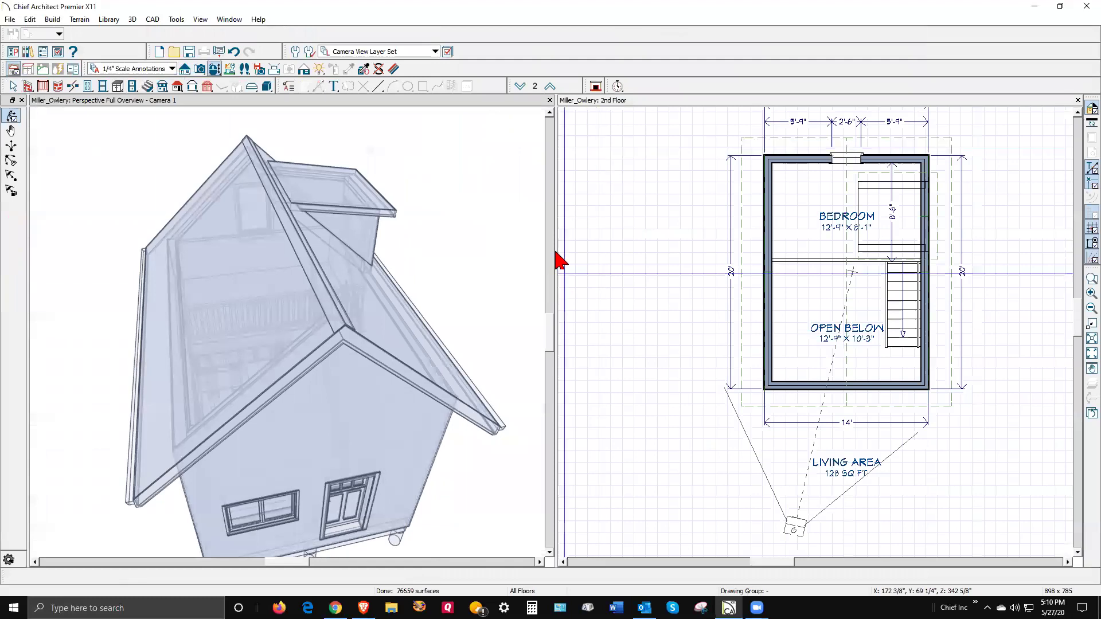
Remove the outer rectangular outline of the remaining dormer from the second-floor bedroom plan.
scroll(634, 285, "down", 1)
scroll(781, 270, "up", 4)
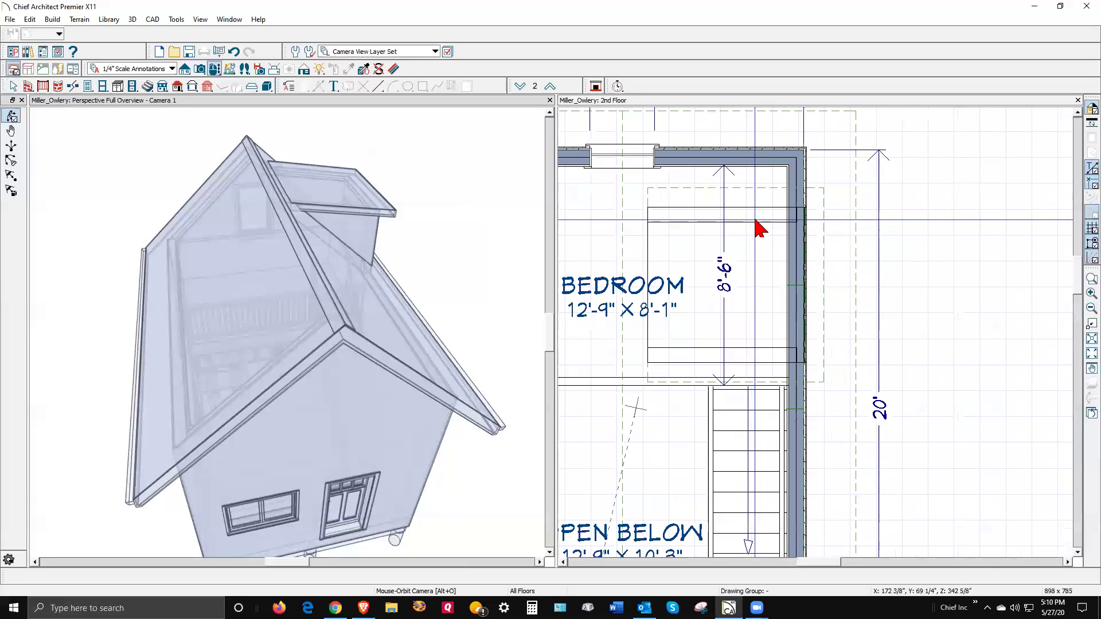
left_click(760, 228)
left_click(749, 213)
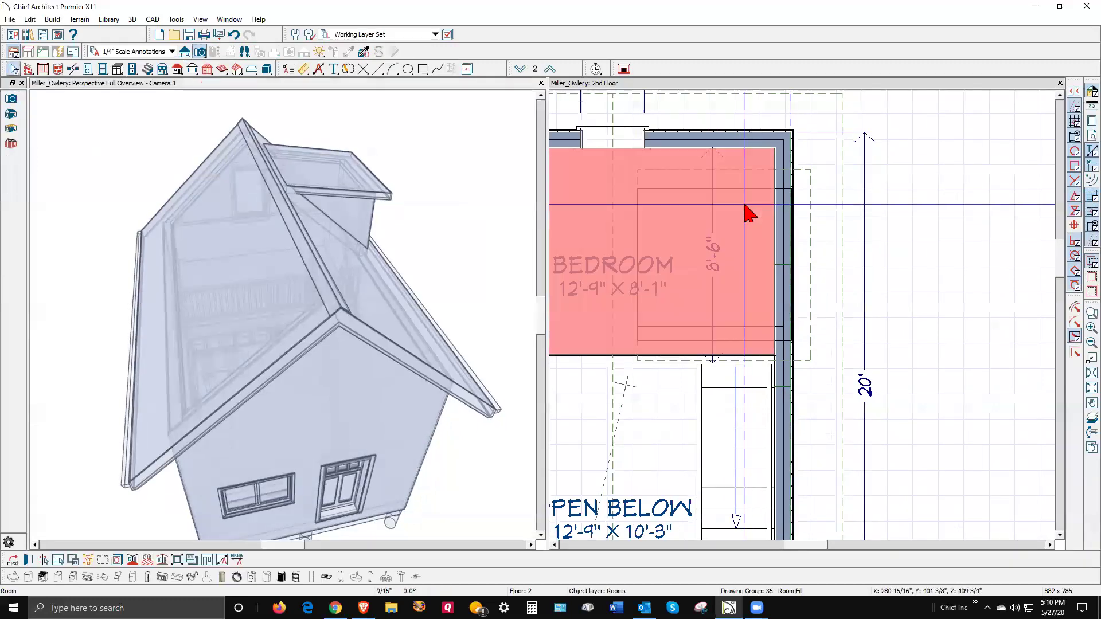
left_click(753, 188)
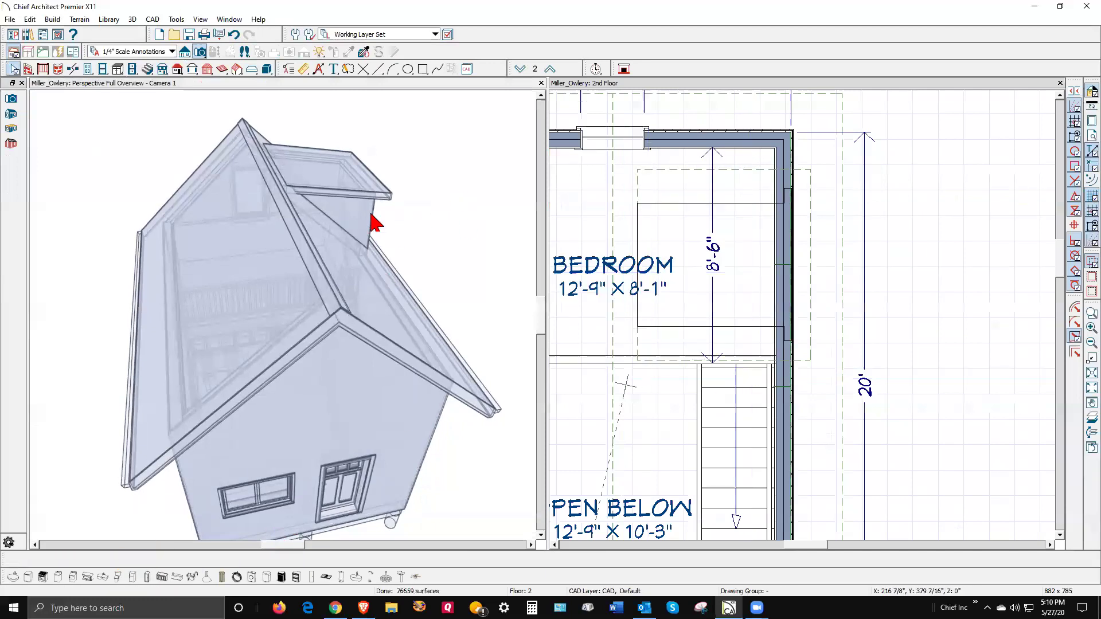
Check the display settings of the wall layers in the Working Layer Set.
scroll(960, 326, "down", 1)
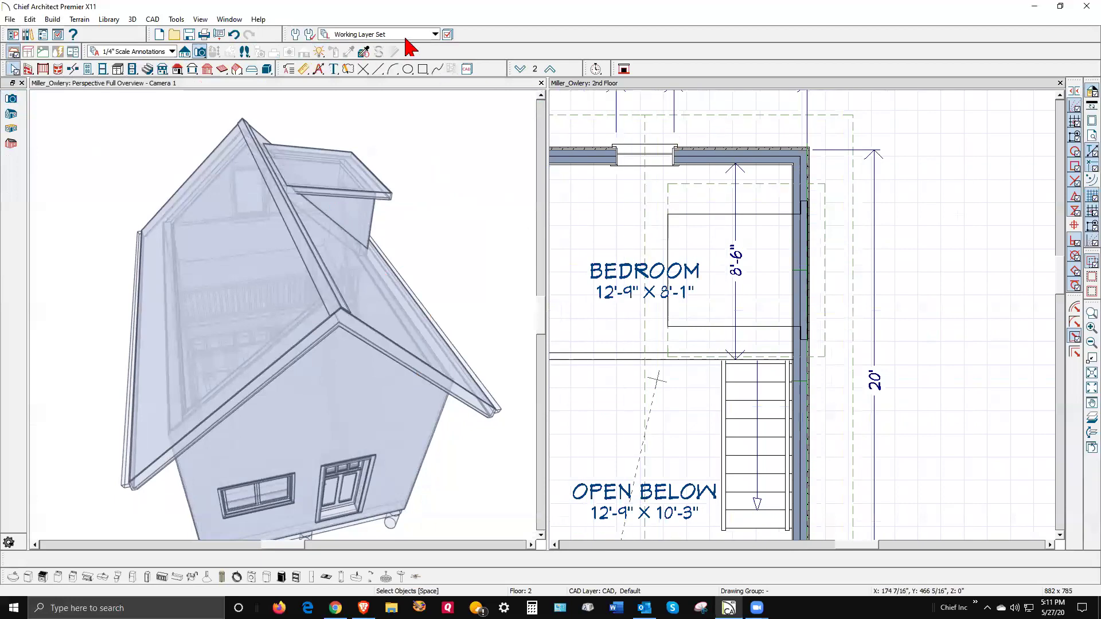
left_click(448, 35)
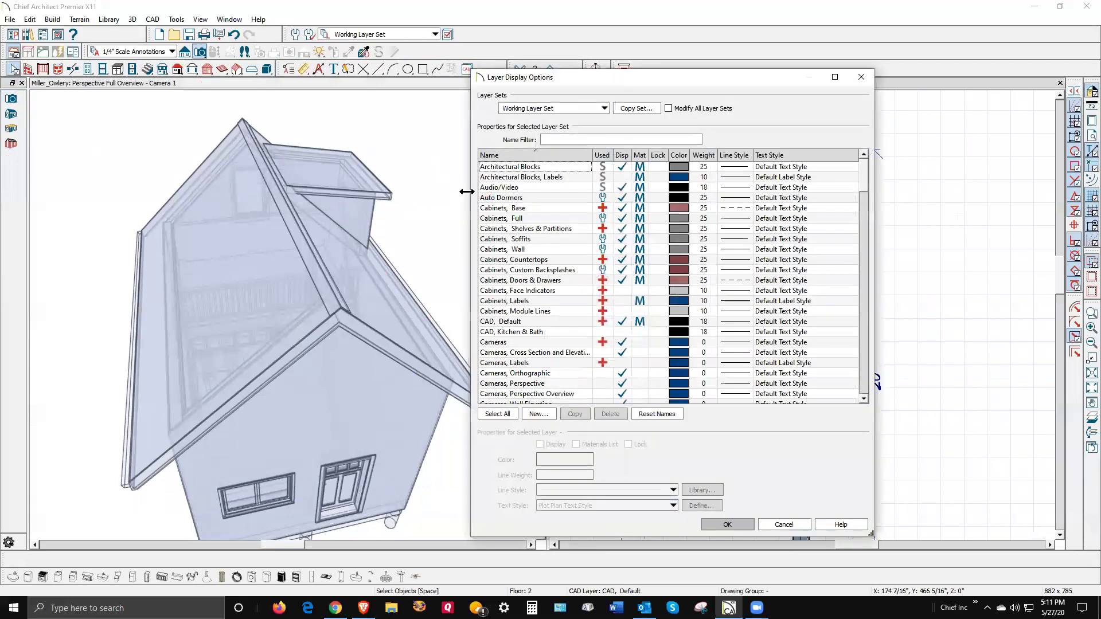
key("w")
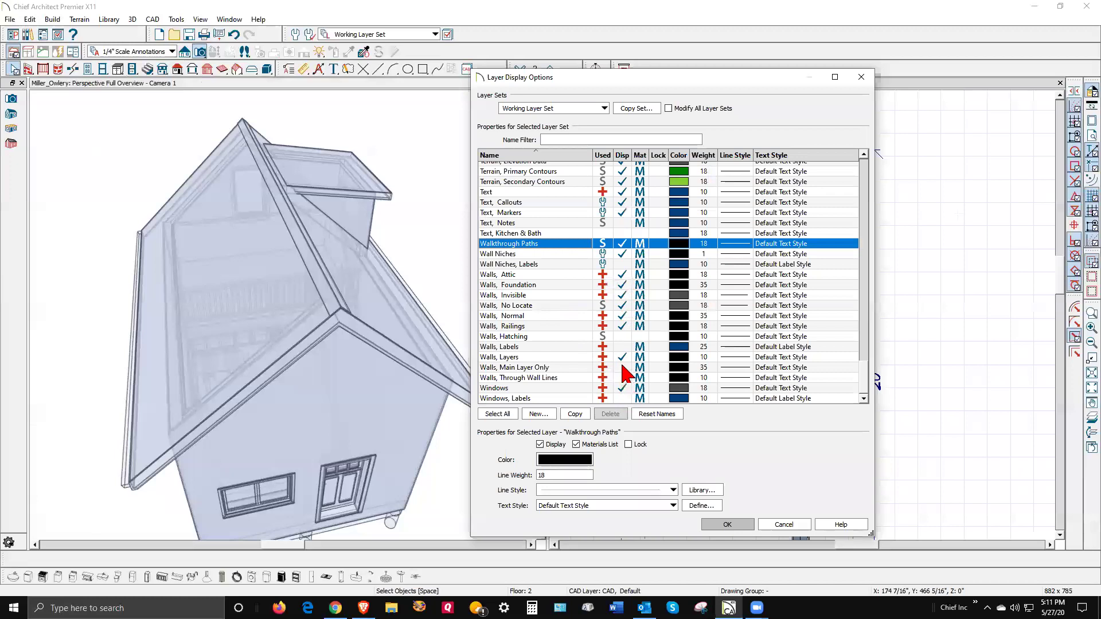
scroll(633, 309, "up", 1)
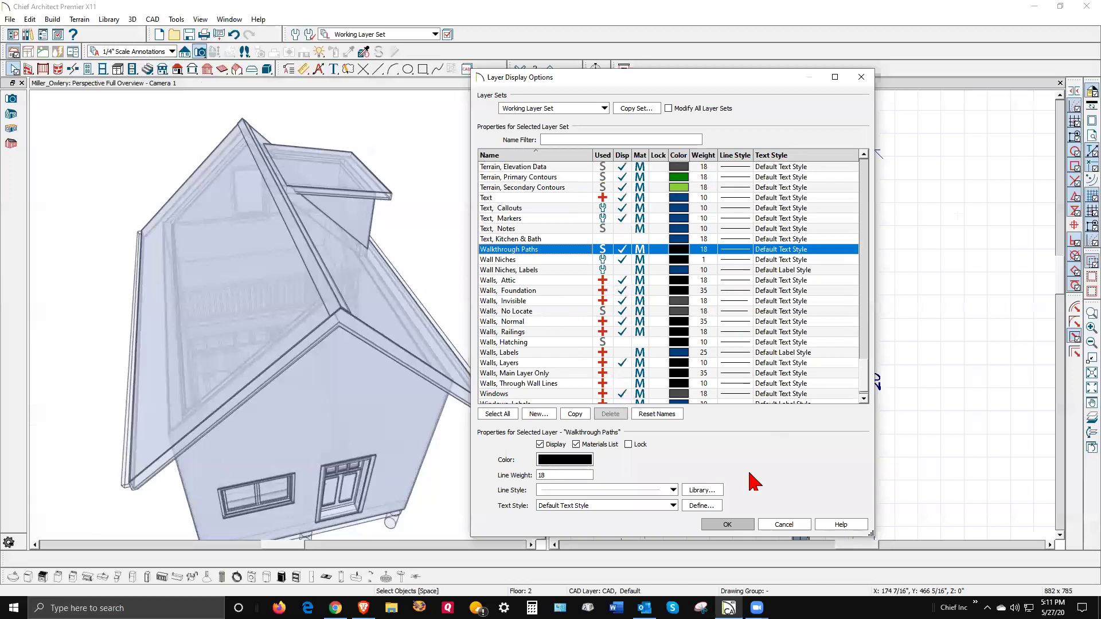
left_click(728, 525)
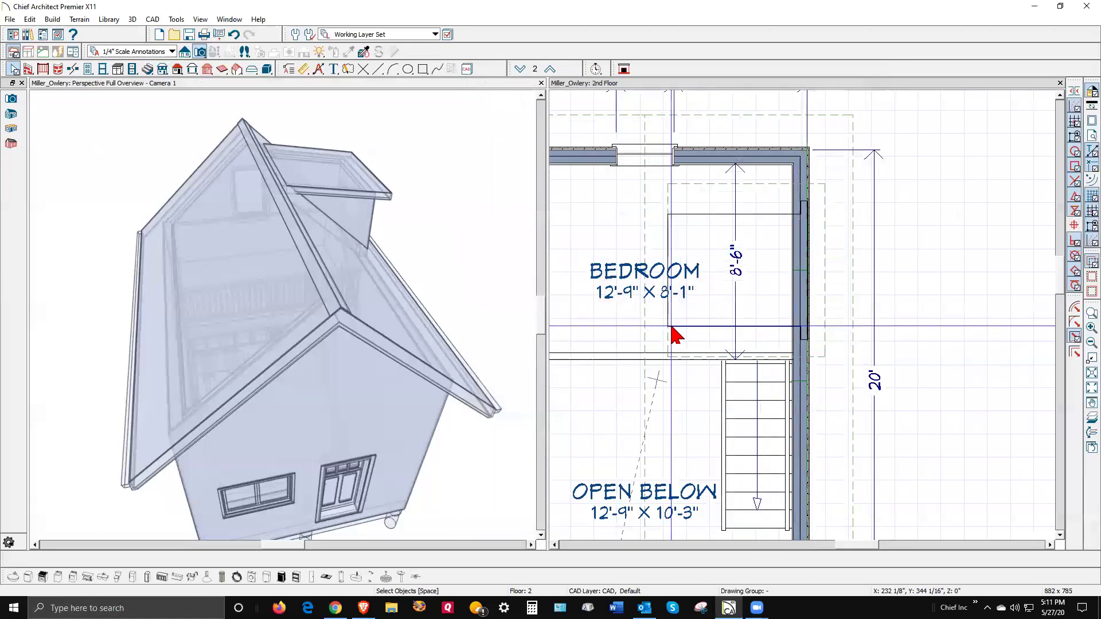
Go up to the Attic floor and turn on the reference display of the floor below.
left_click(550, 67)
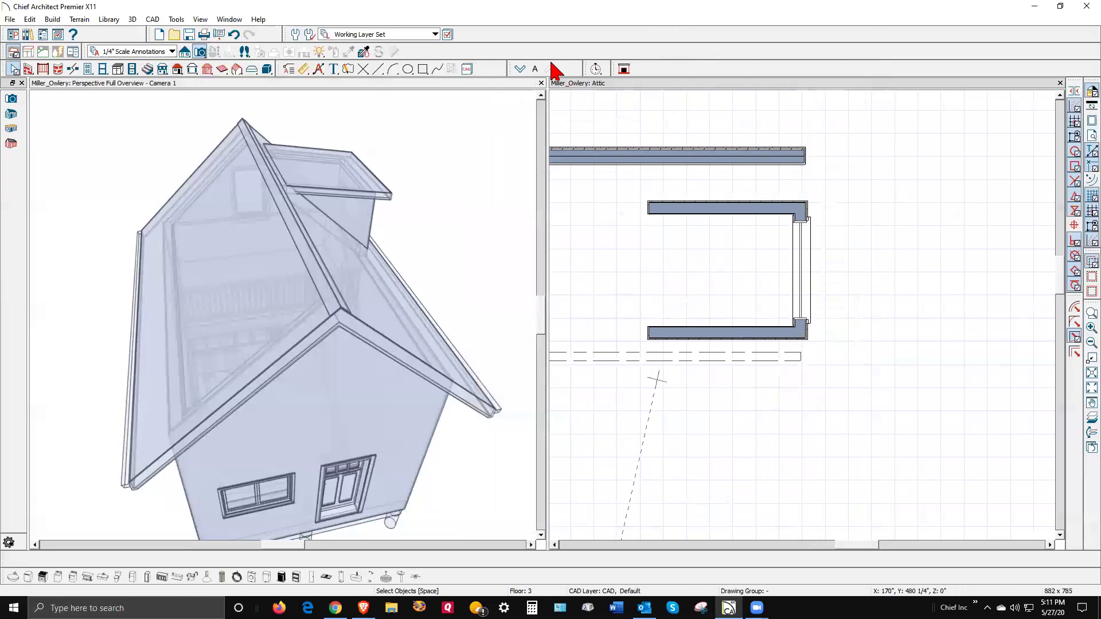
scroll(969, 344, "down", 3)
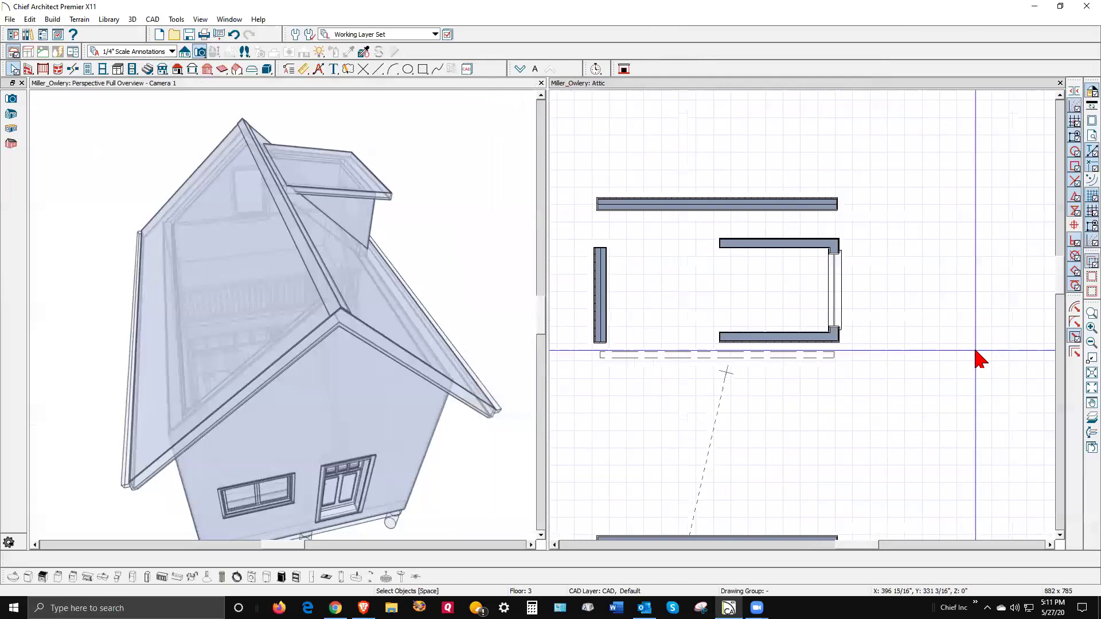
scroll(952, 351, "up", 1)
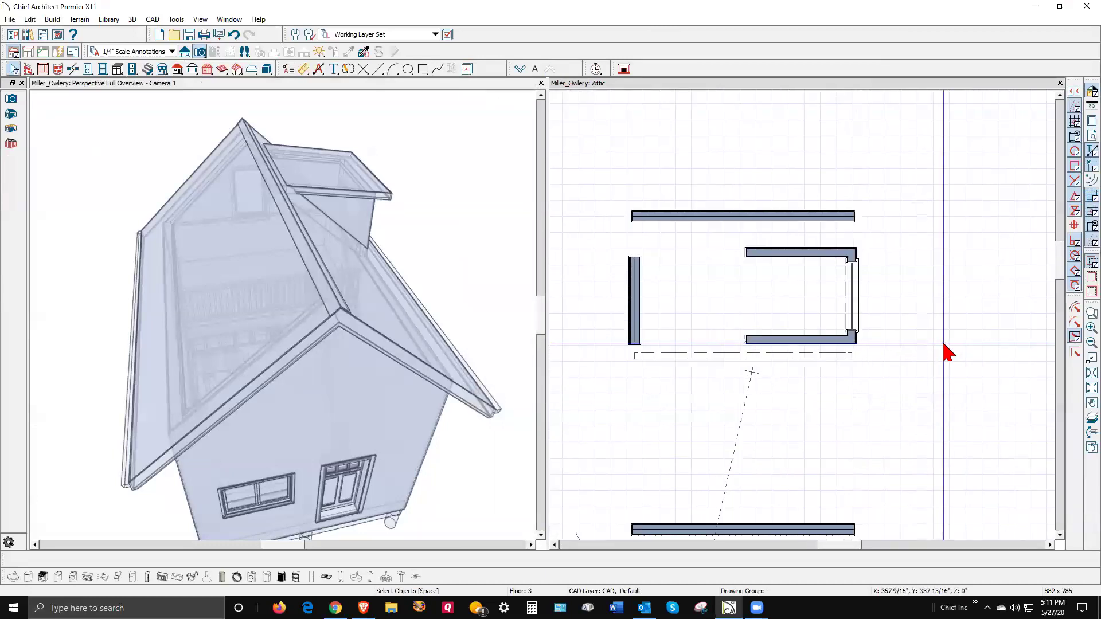
scroll(947, 351, "down", 2)
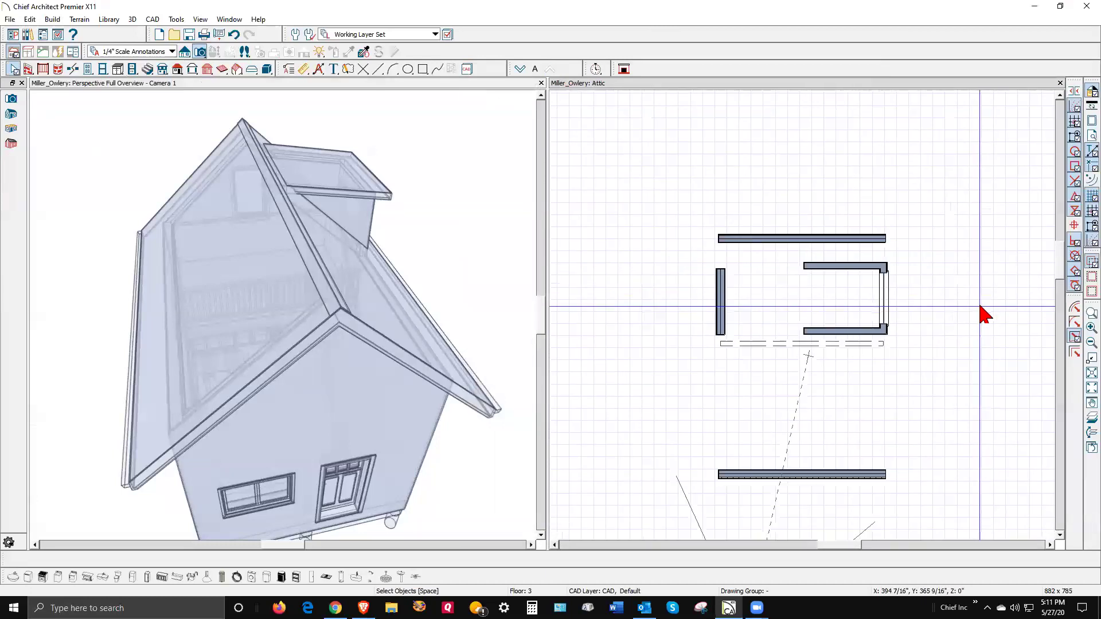
left_click(1088, 419)
scroll(934, 344, "up", 3)
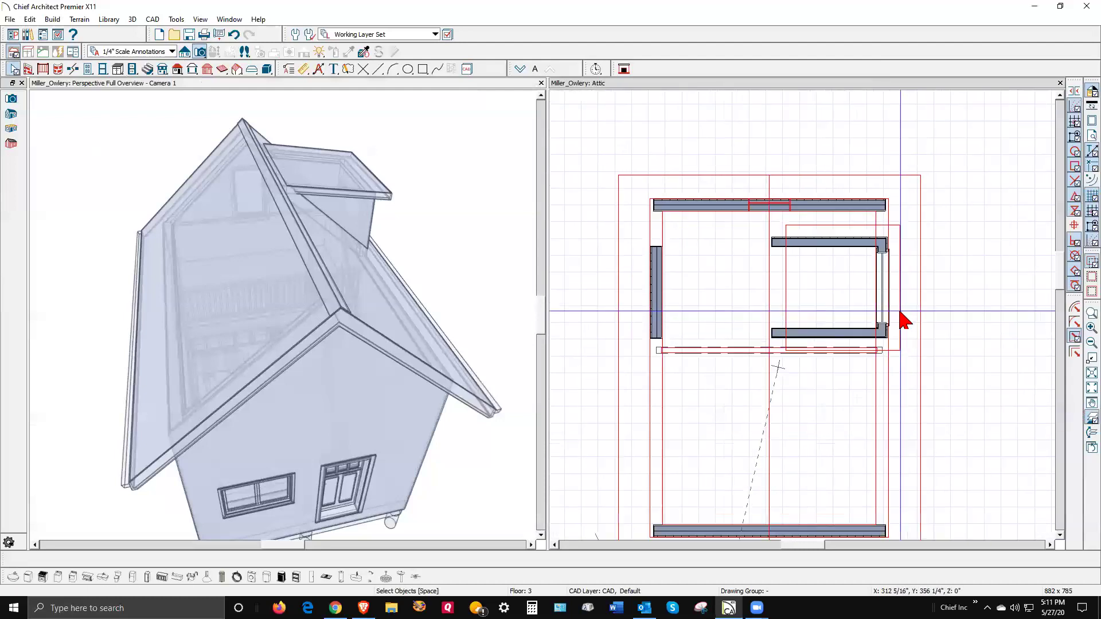
left_click(630, 307)
right_click(629, 303)
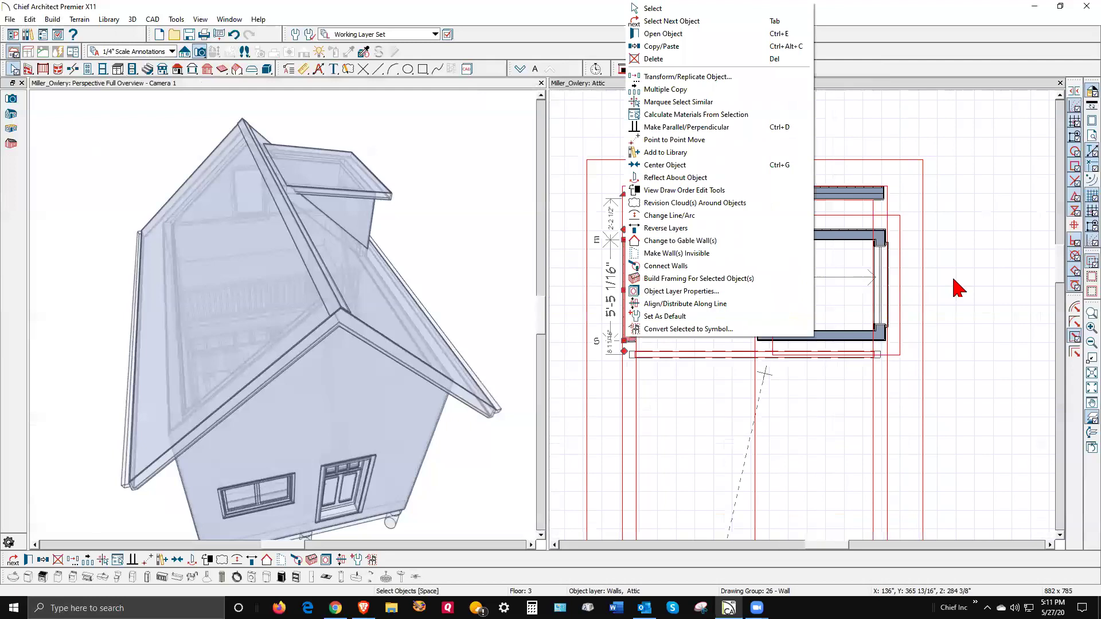
left_click(1024, 241)
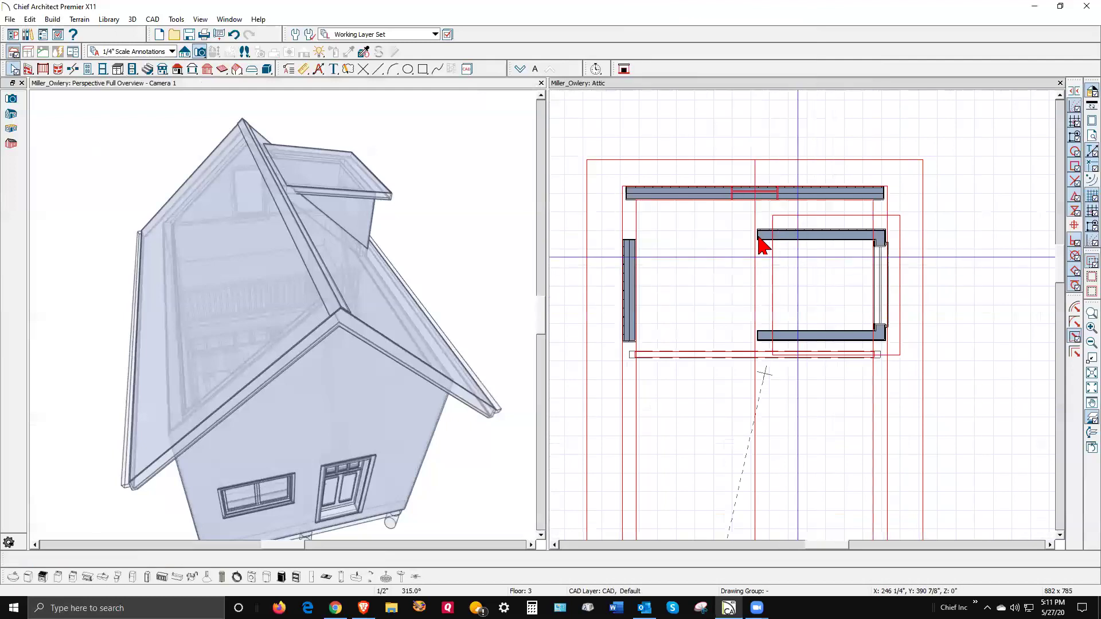
Copy the dormer's three attic walls to the opposite side, turn the copy to face outward, and align it with the original dormer.
left_click_drag(734, 216, 902, 351)
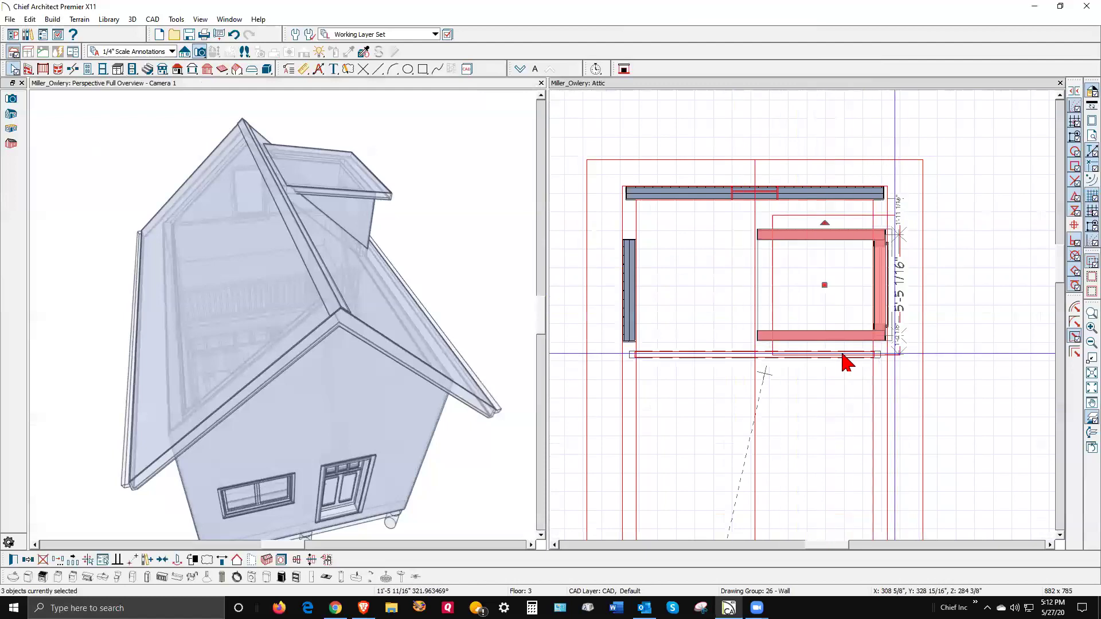
left_click(29, 559)
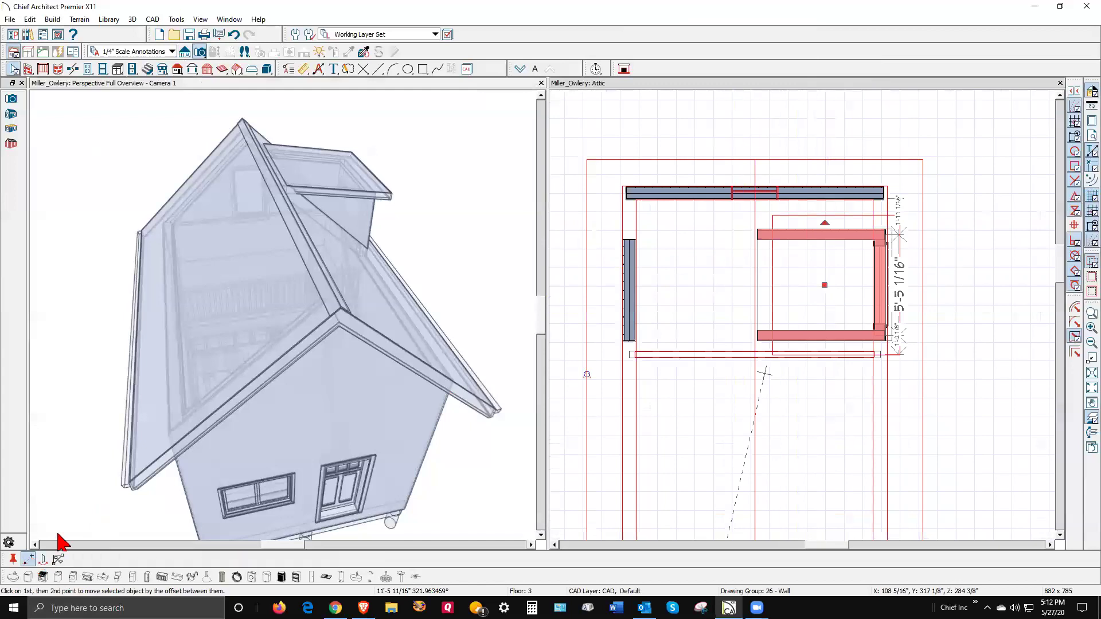
left_click(679, 469)
left_click_drag(742, 386, 696, 569)
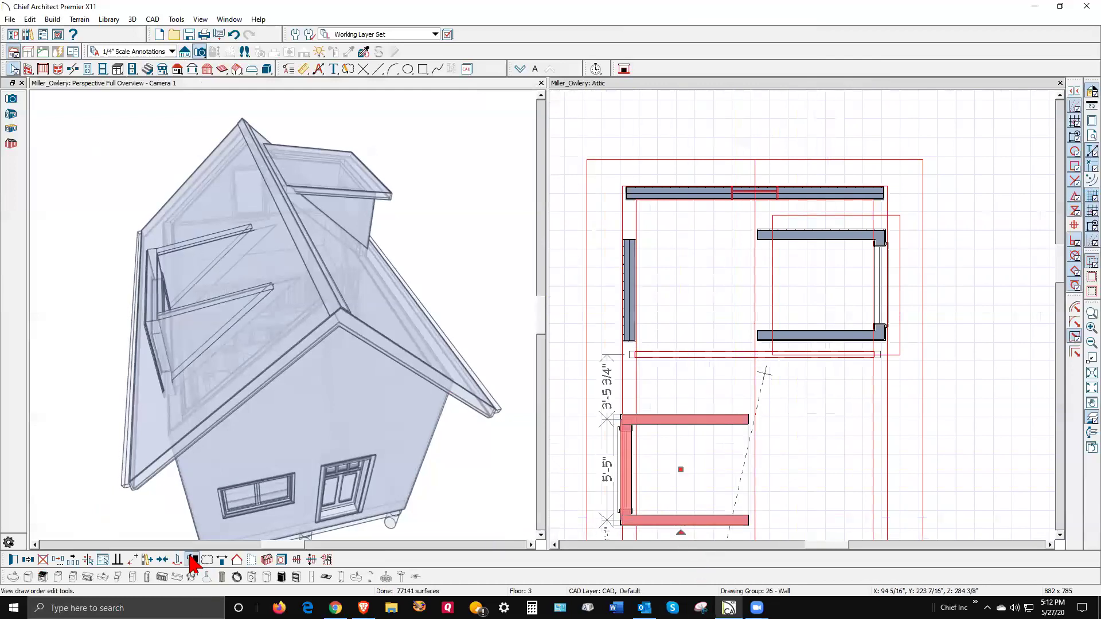
left_click(892, 280)
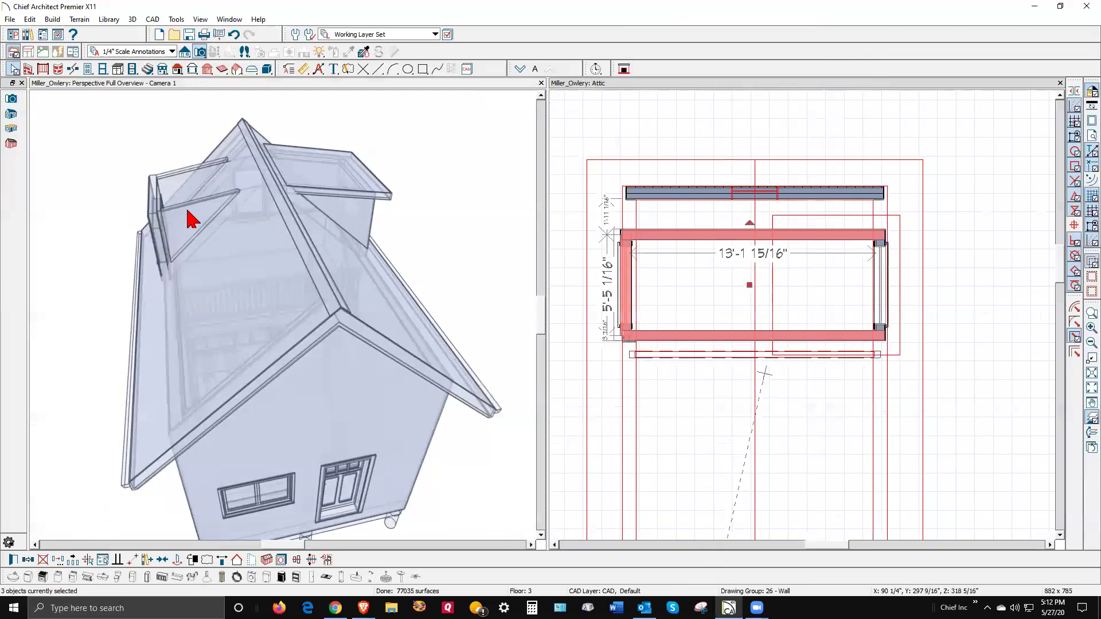
Examine the copied dormer walls in the 3D overview and compare the floor plans from the attic to the first floor.
left_click(394, 220)
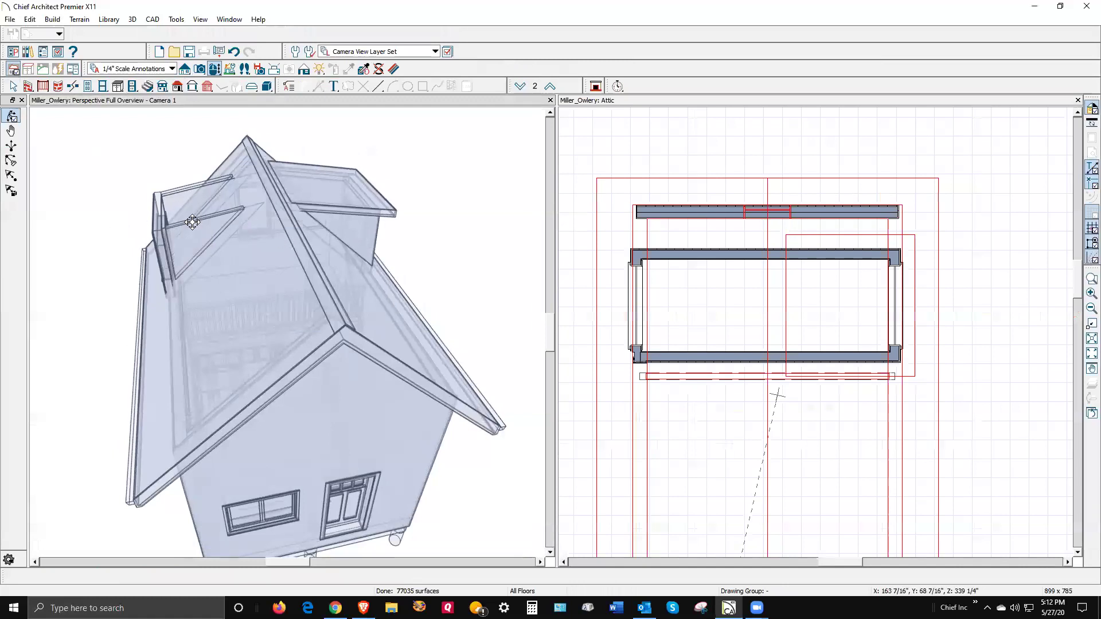
mouse_move(184, 233)
left_mouse_down()
mouse_move(326, 229)
mouse_move(187, 241)
left_mouse_up()
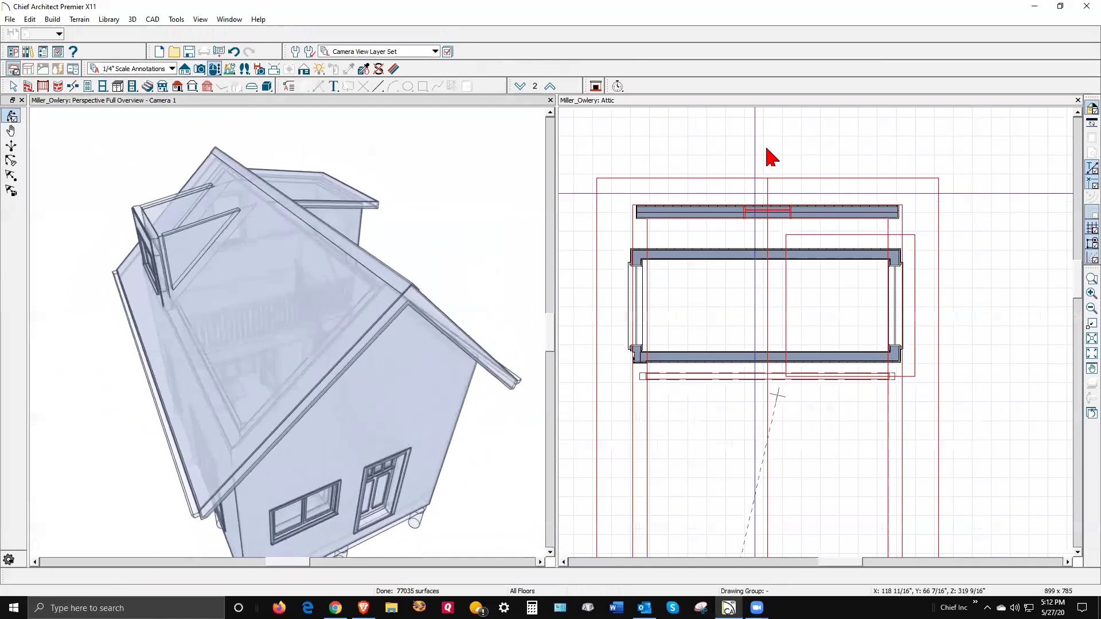
left_click(519, 86)
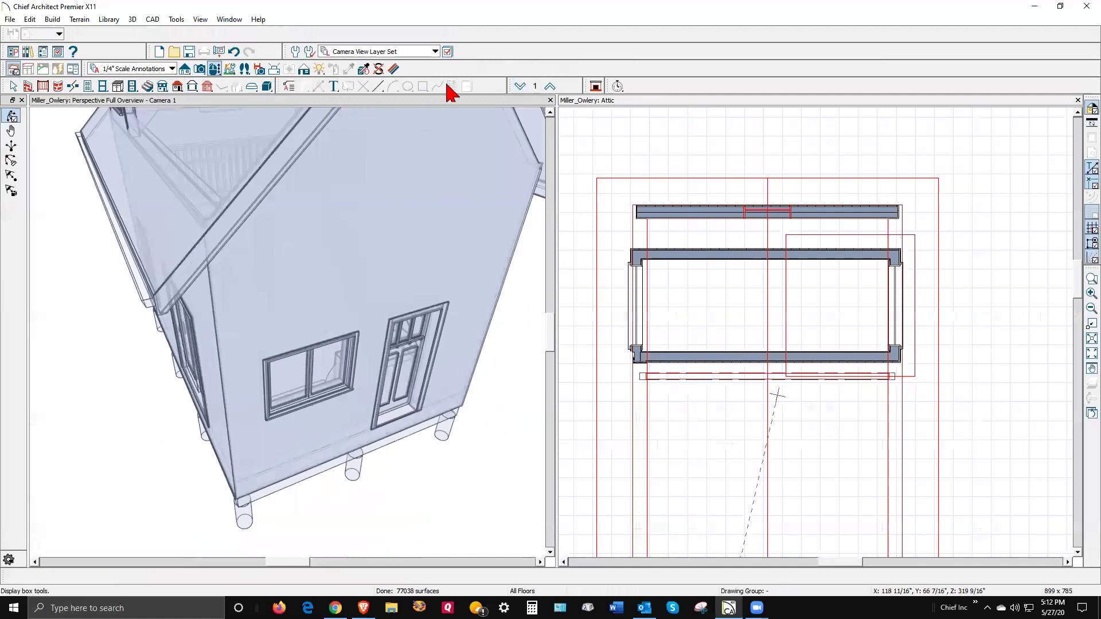
left_click(550, 86)
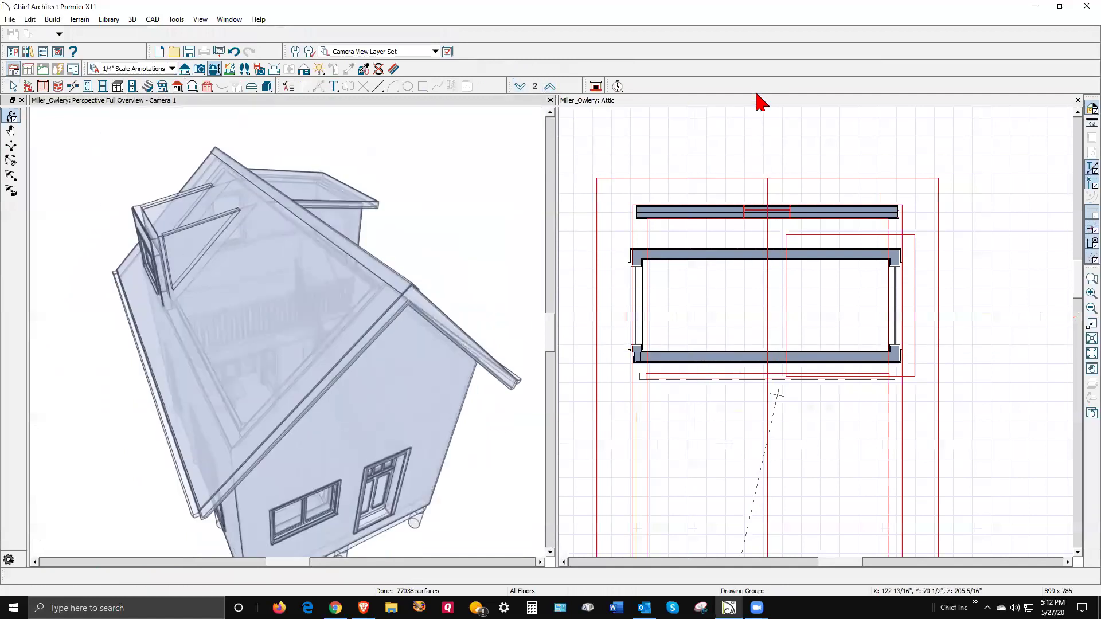
left_click(767, 140)
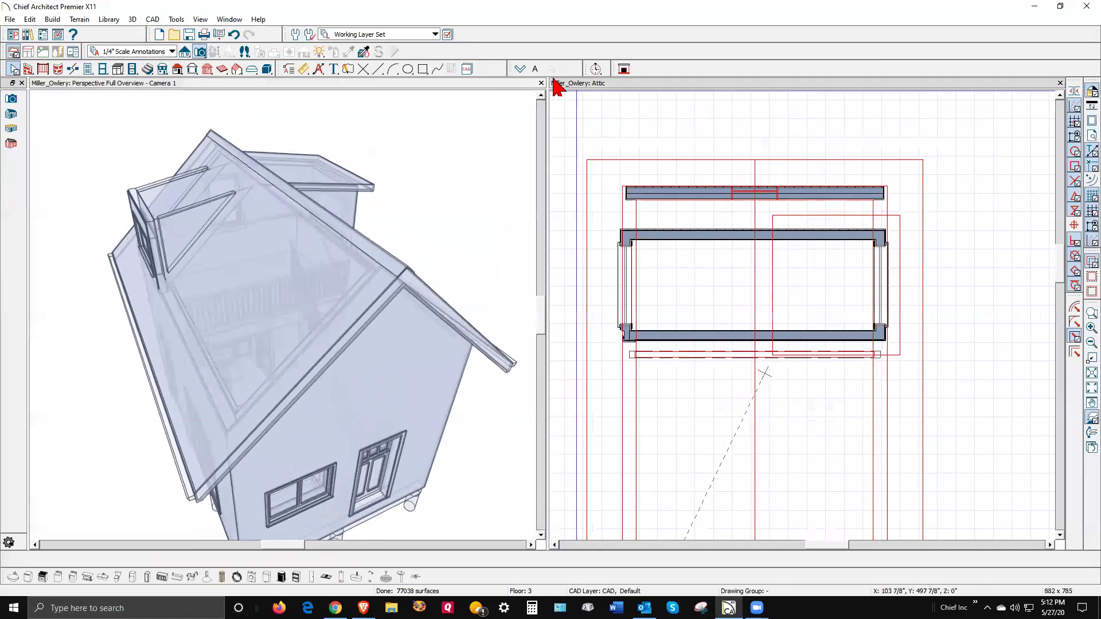
left_click(520, 69)
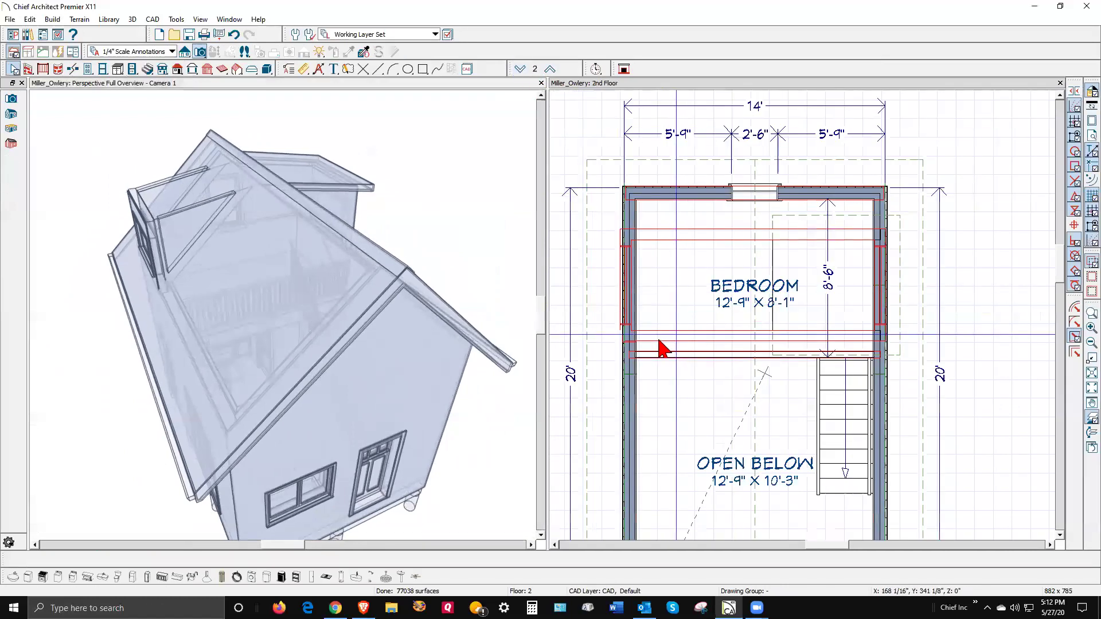
left_click(696, 339)
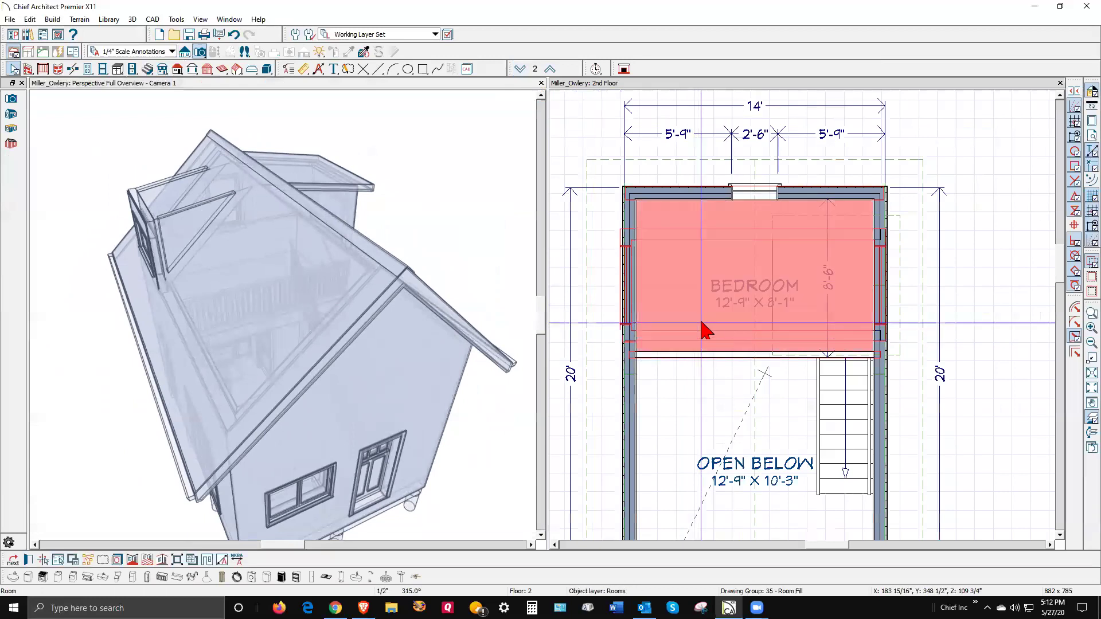
left_click(620, 99)
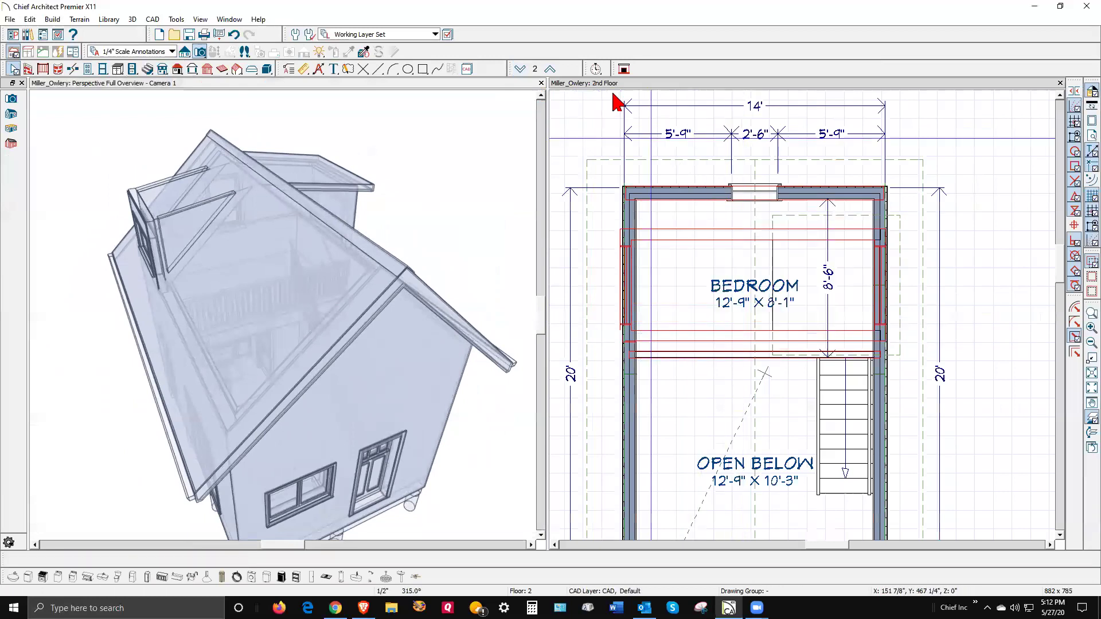
left_click(520, 69)
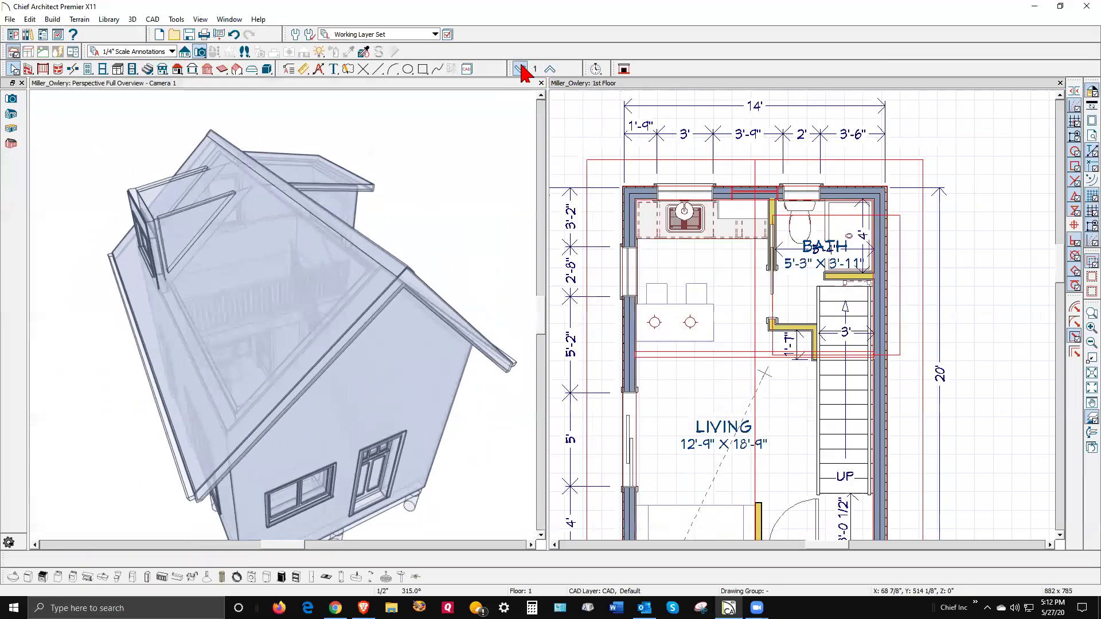
left_click(550, 70)
left_click(550, 69)
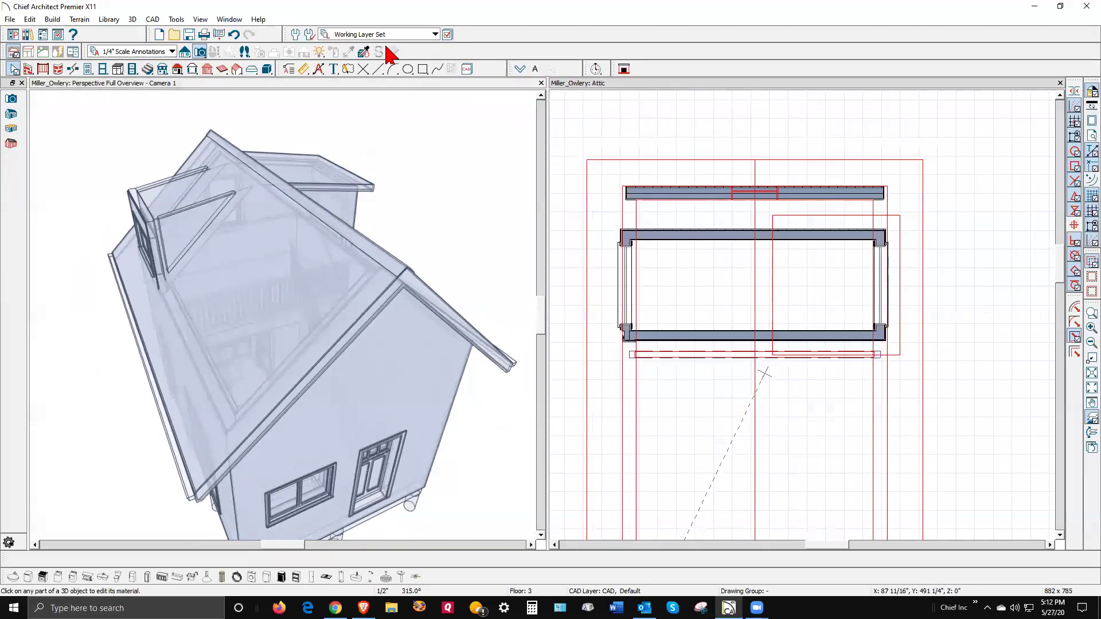
Check the display settings of the roof layers in the Working Layer Set.
left_click(448, 35)
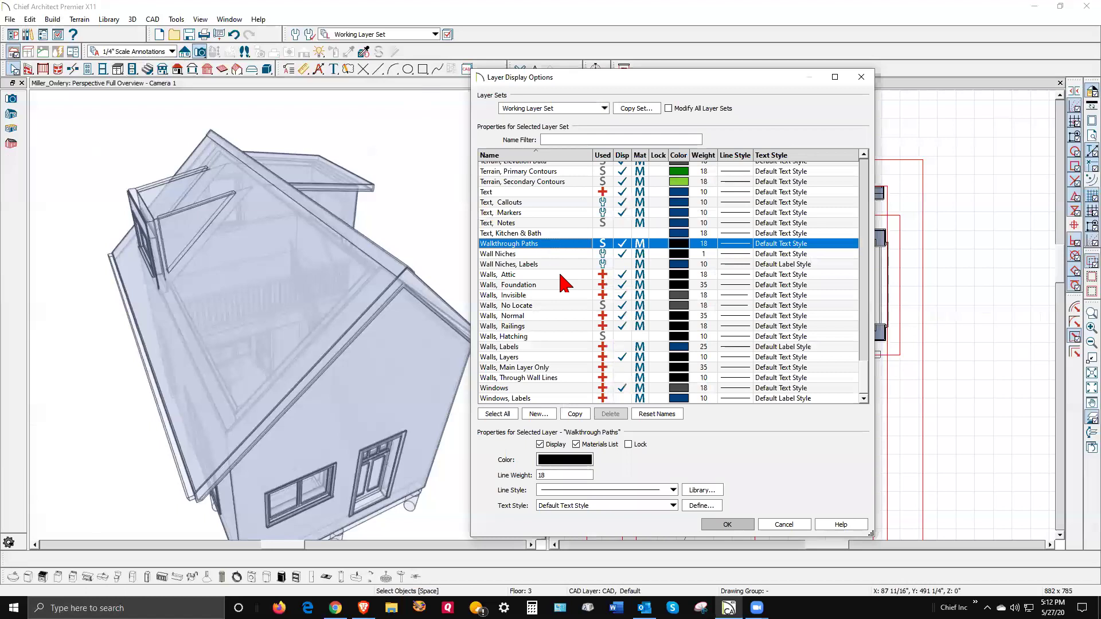
key("r")
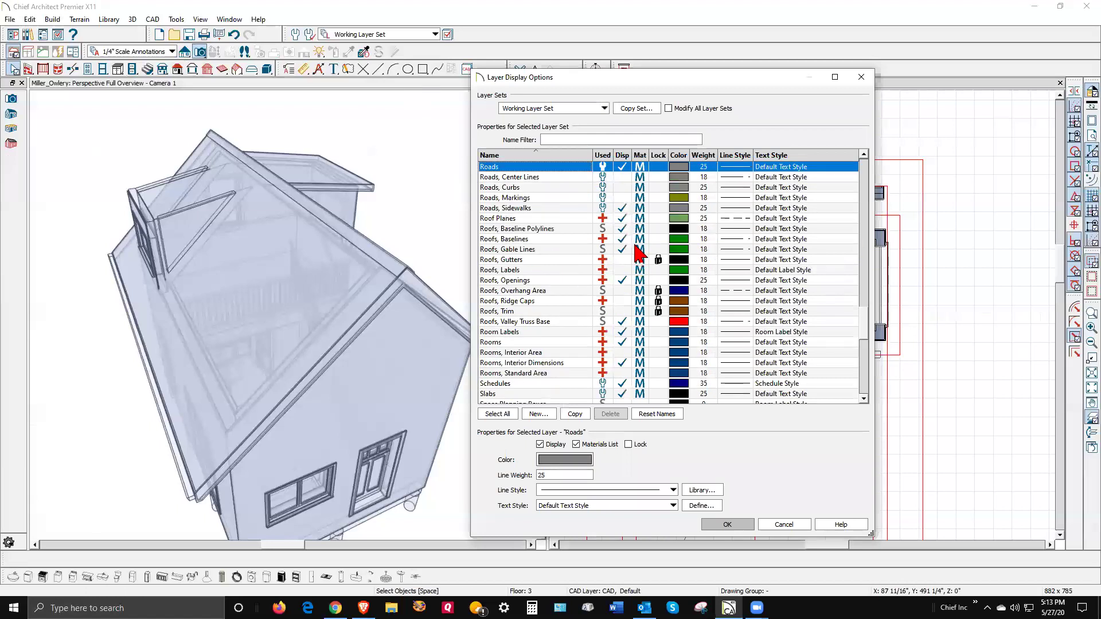
scroll(638, 252, "up", 1)
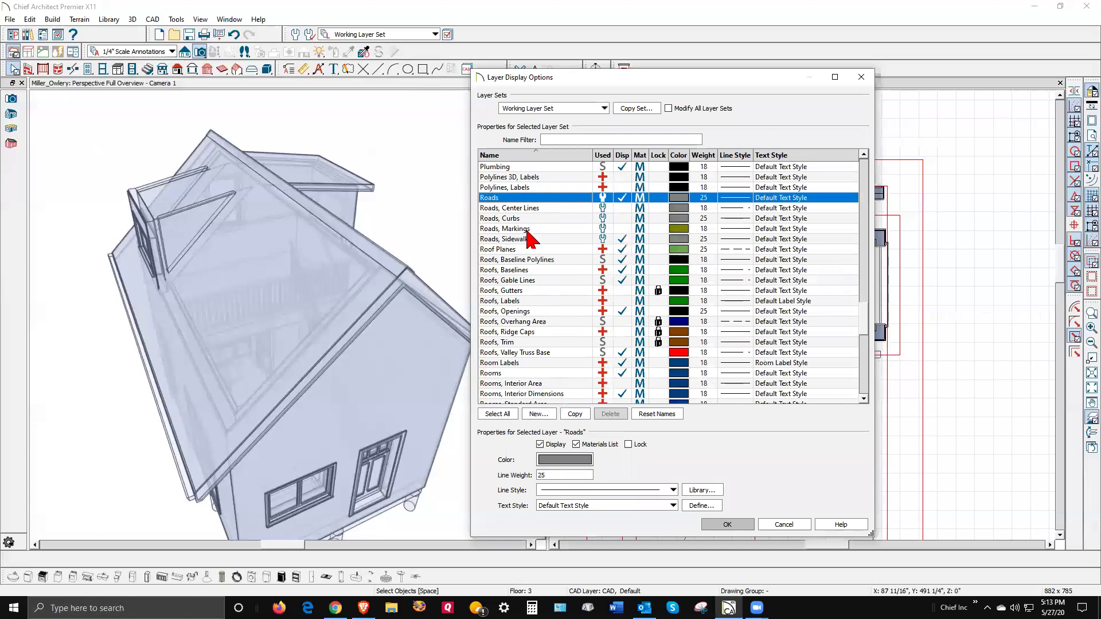
left_click(622, 261)
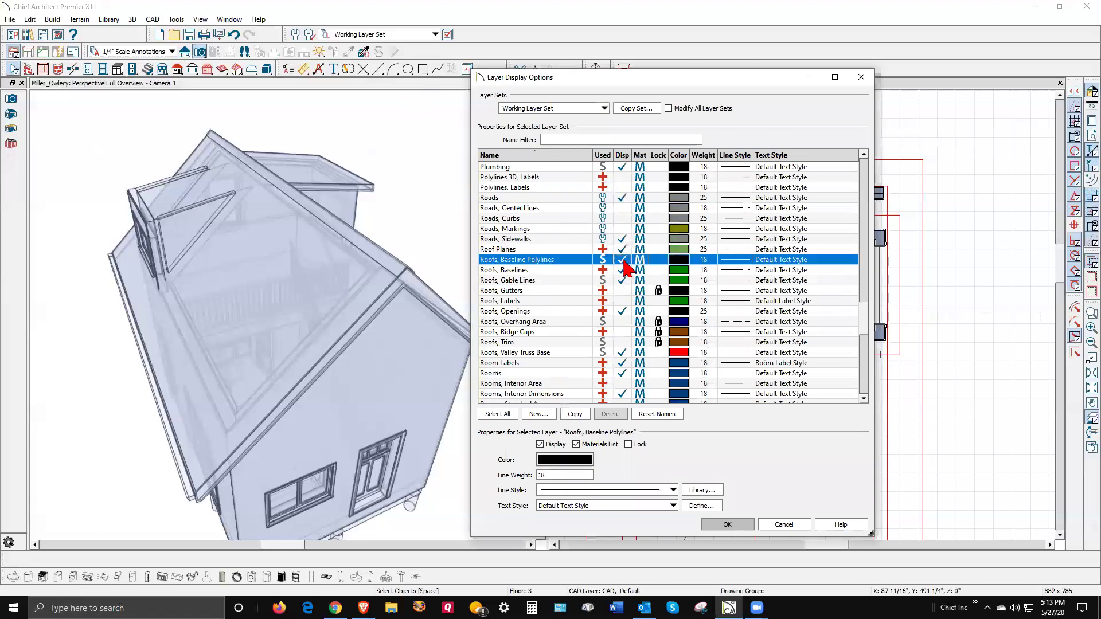
left_click(738, 524)
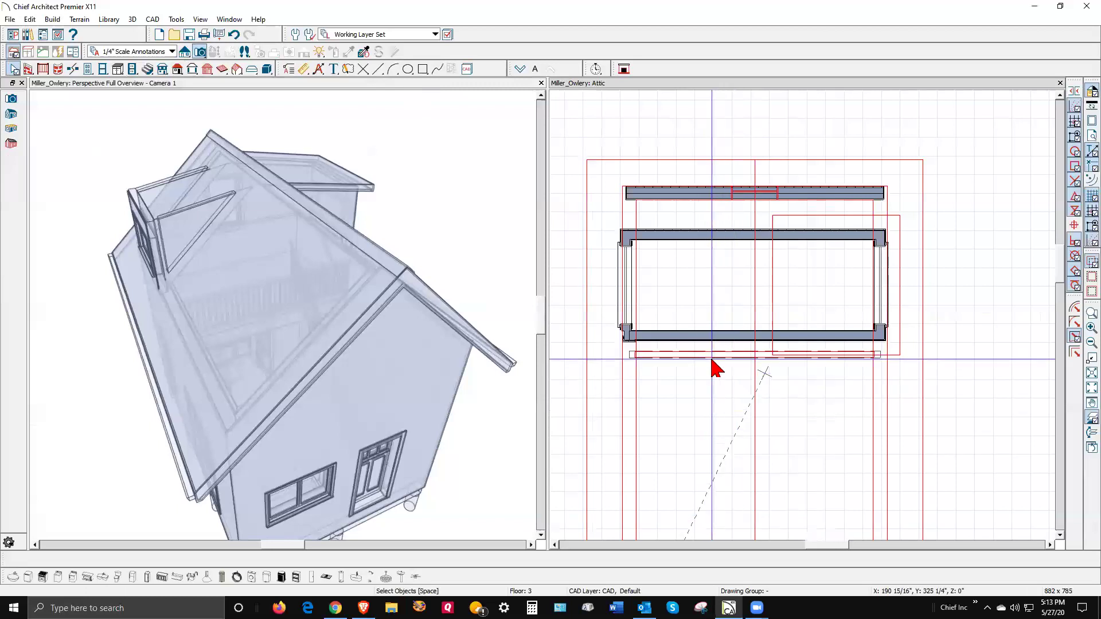
Inspect the general specification of the invisible attic wall just below the dormer walls without changing it.
left_click(712, 355)
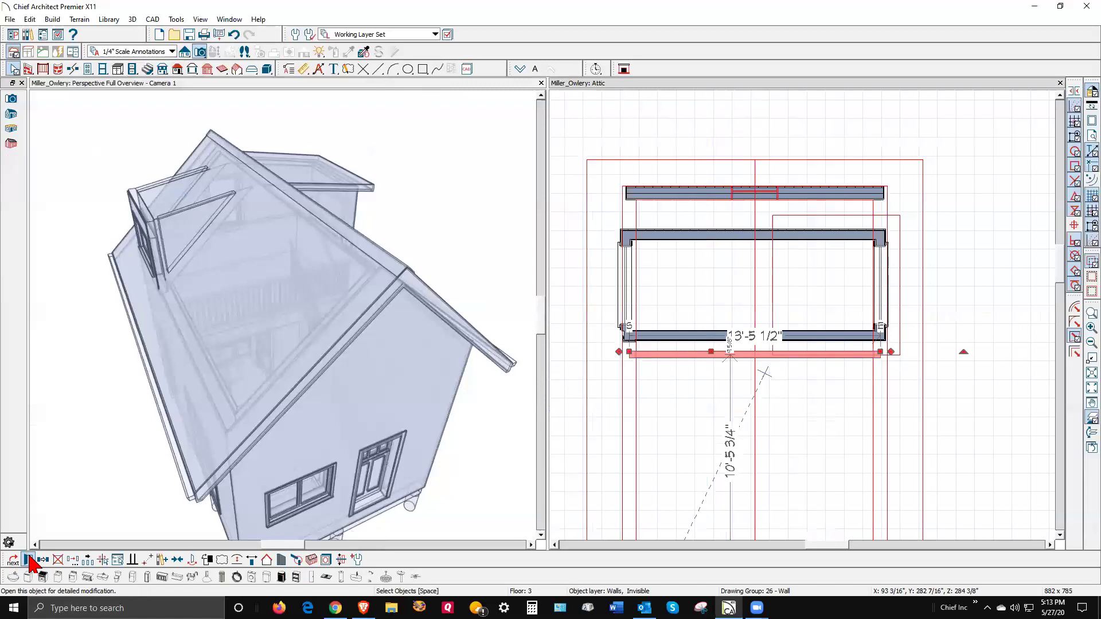
key("ctrl+e")
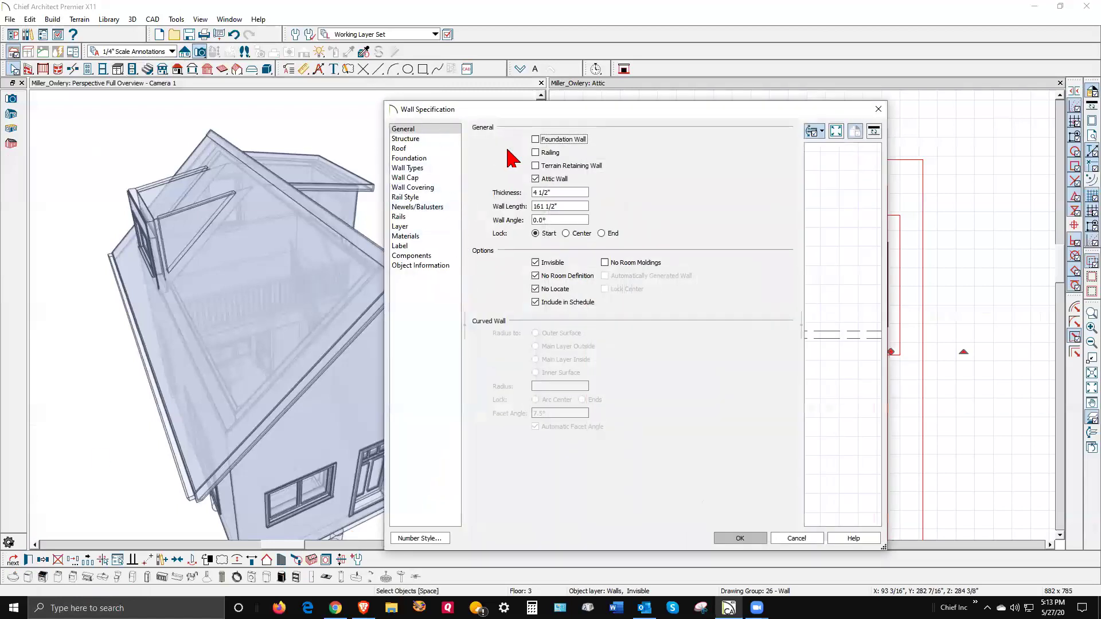
left_click(796, 538)
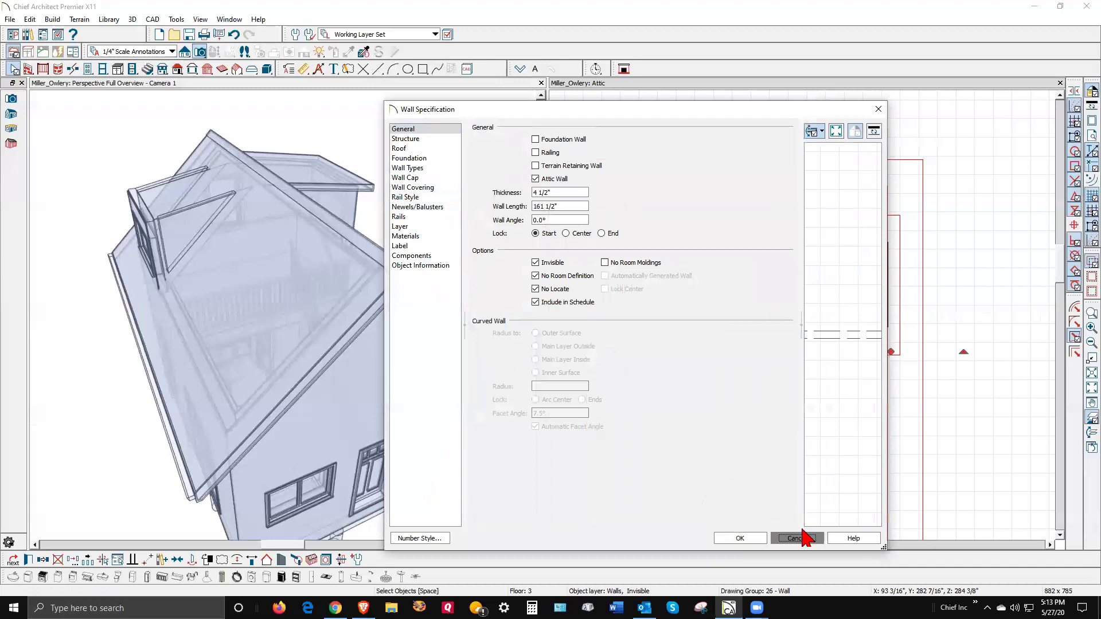
left_click(811, 346)
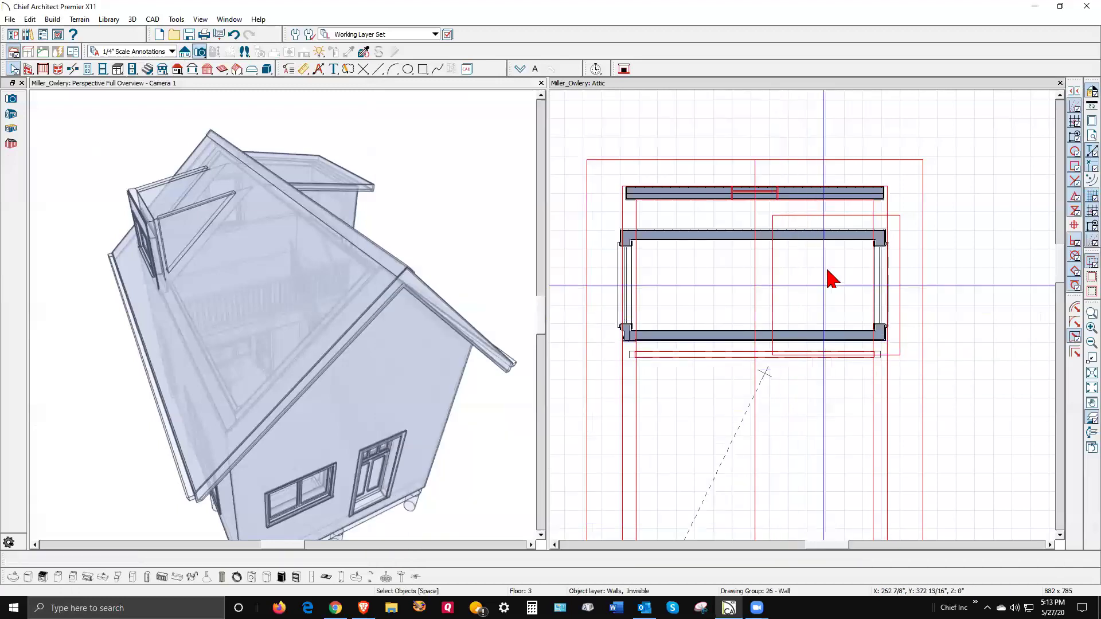
left_click(818, 232)
key("Escape")
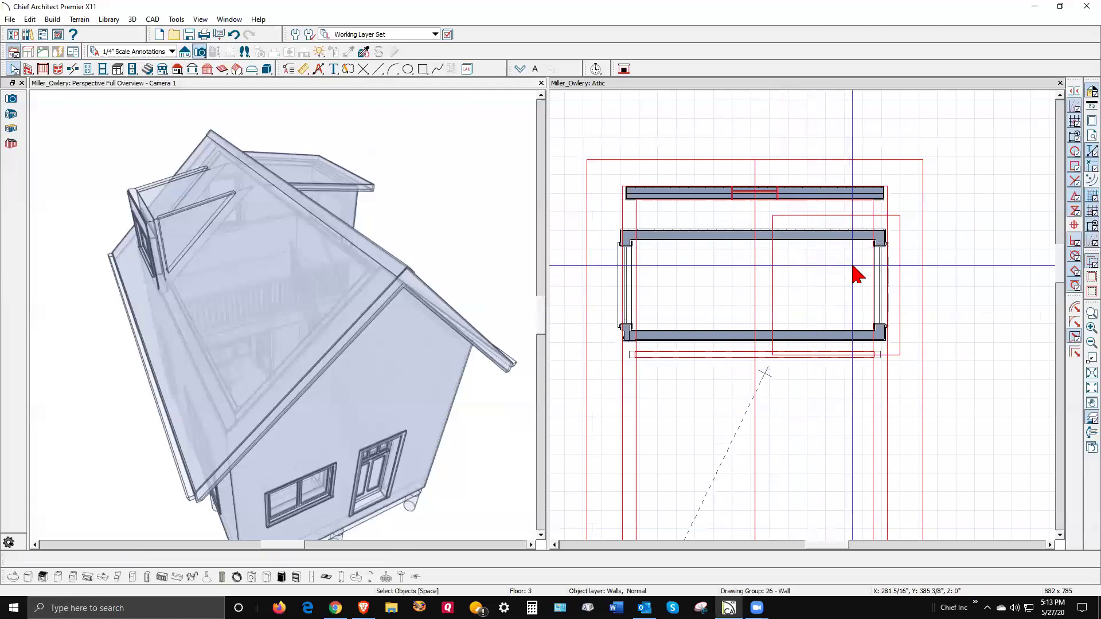
On the second floor, hide the reference display, copy the dormer's roof hole to the opposite side, and rotate the copy 180°.
left_click(519, 68)
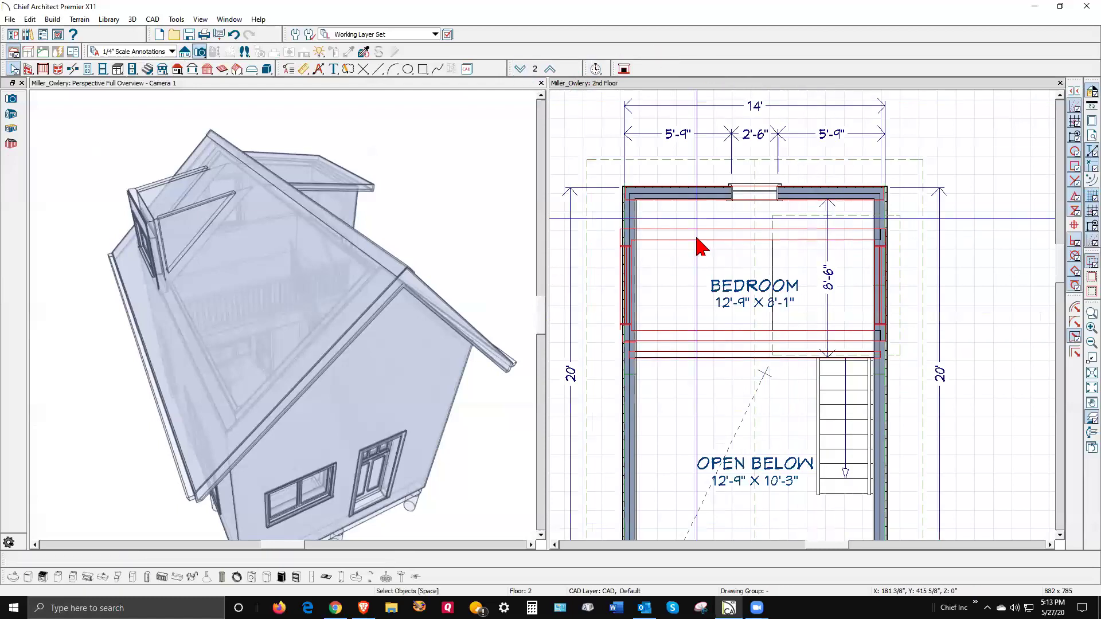
left_click(1088, 427)
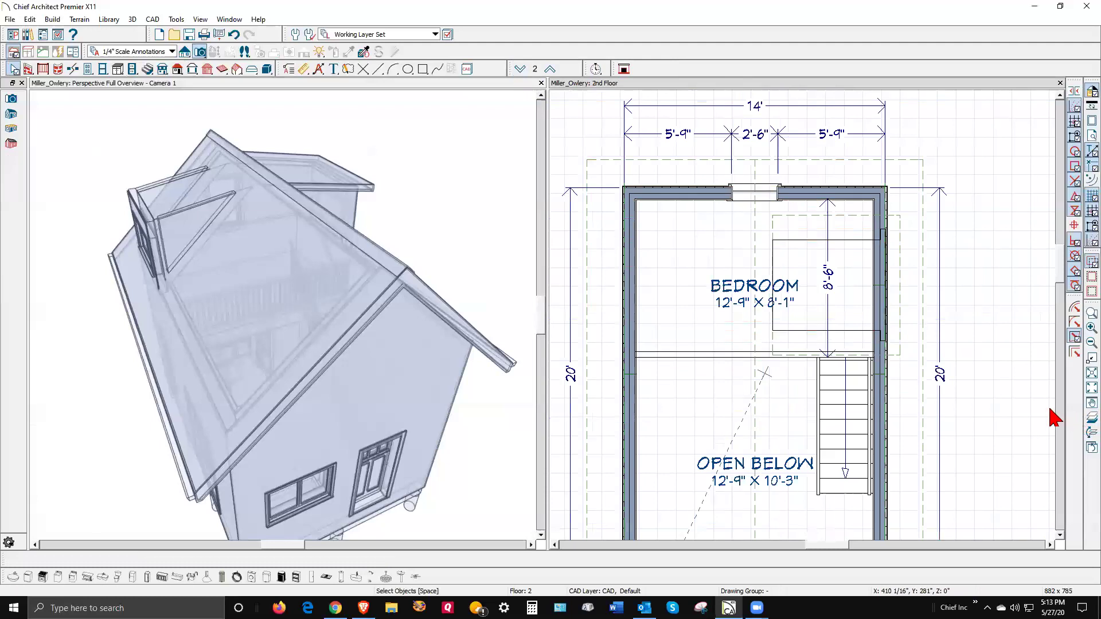
left_click(806, 331)
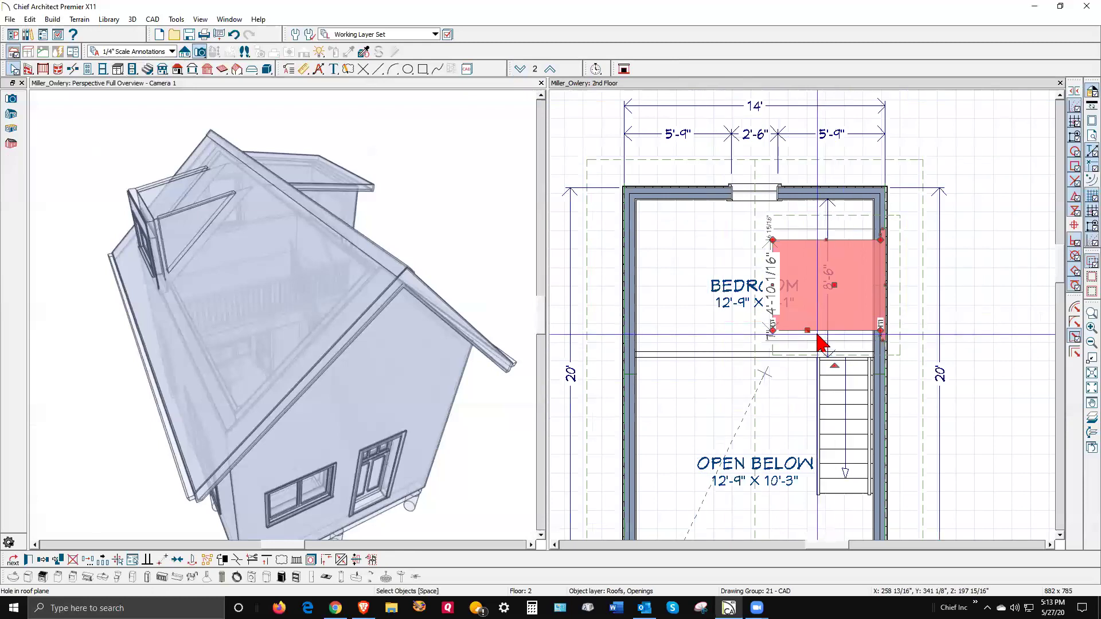
left_click(58, 559)
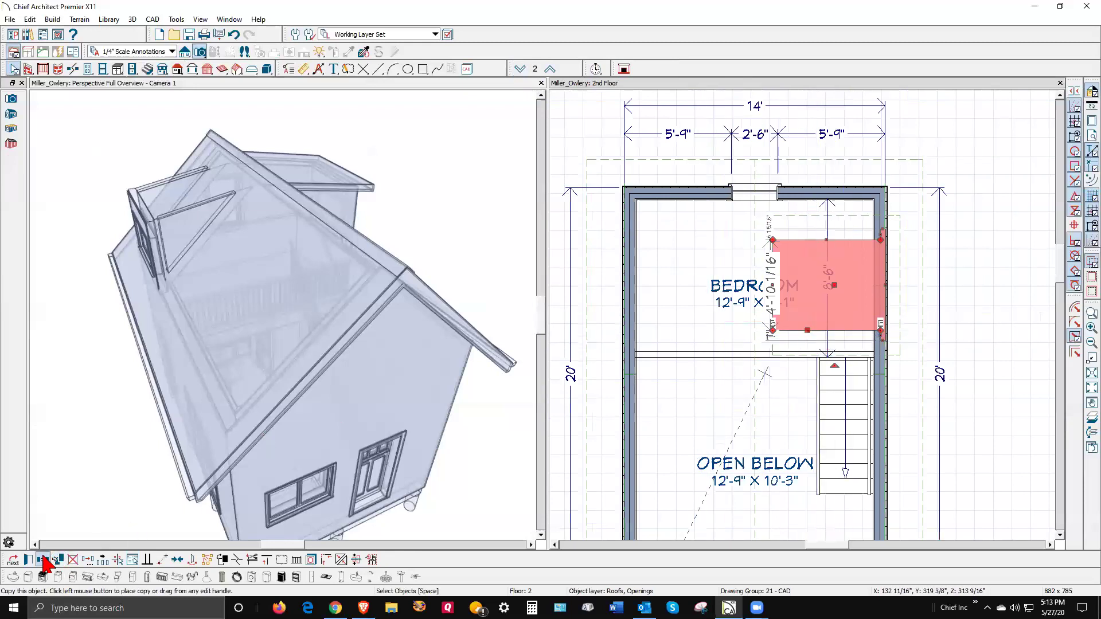
left_click(678, 341)
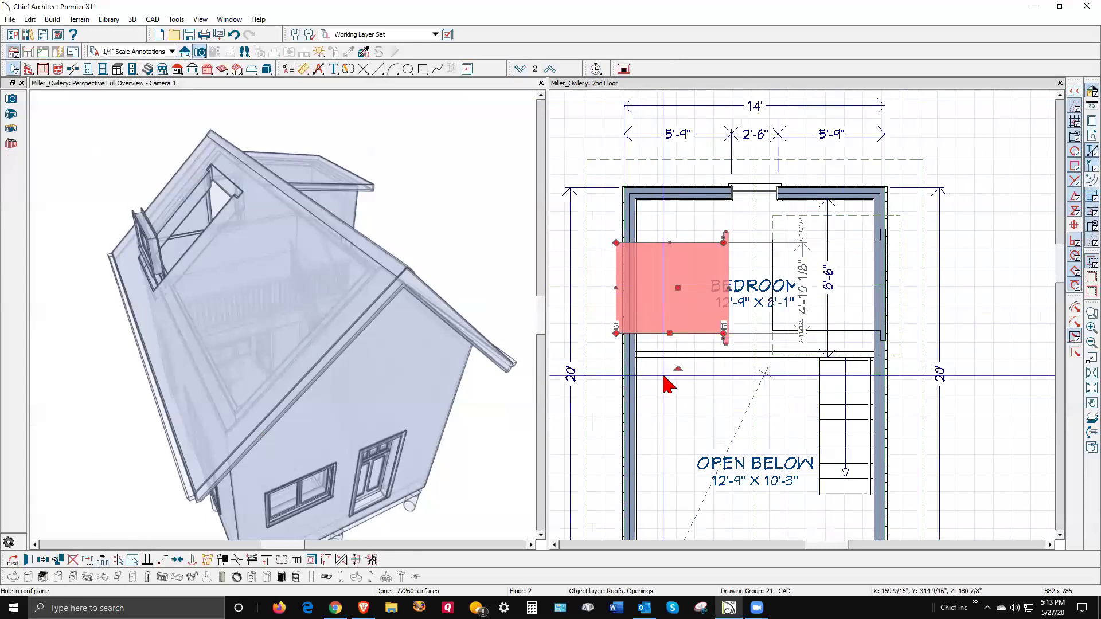
left_click_drag(677, 368, 685, 138)
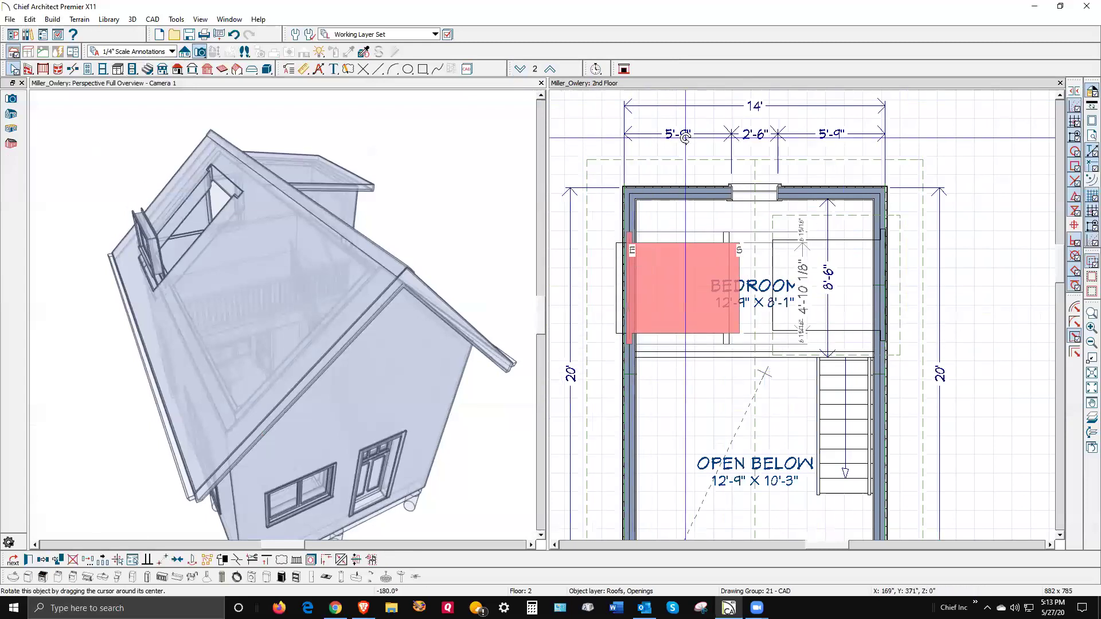
left_click_drag(596, 483, 597, 484)
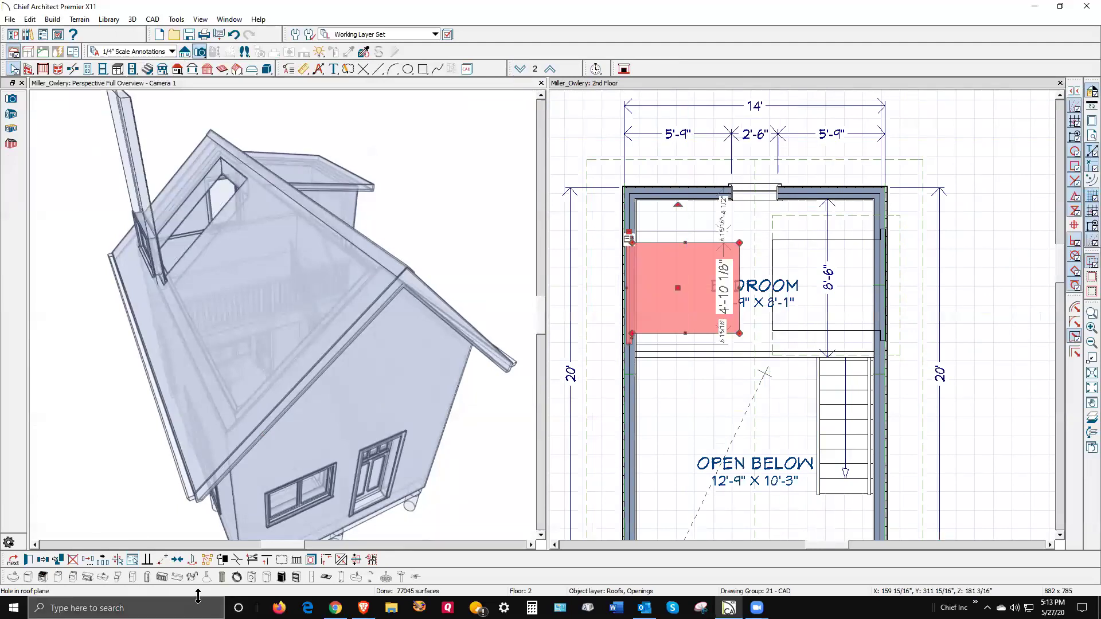
Center the copied roof hole on the exterior wall beside the bedroom using Center Object.
left_click(178, 560)
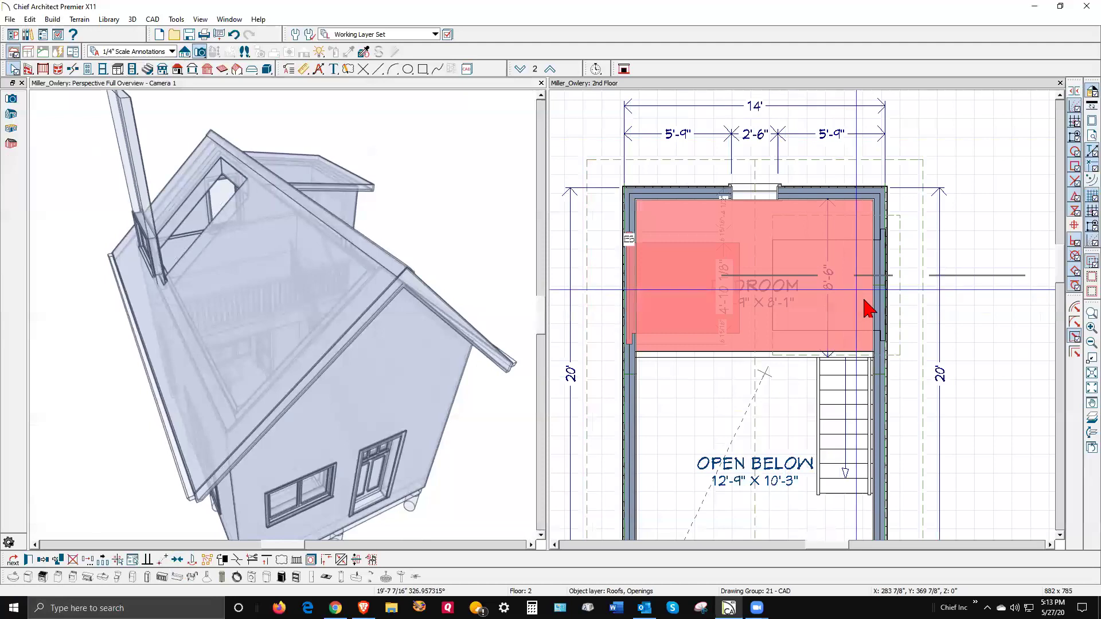
left_click(642, 330)
scroll(720, 315, "up", 2)
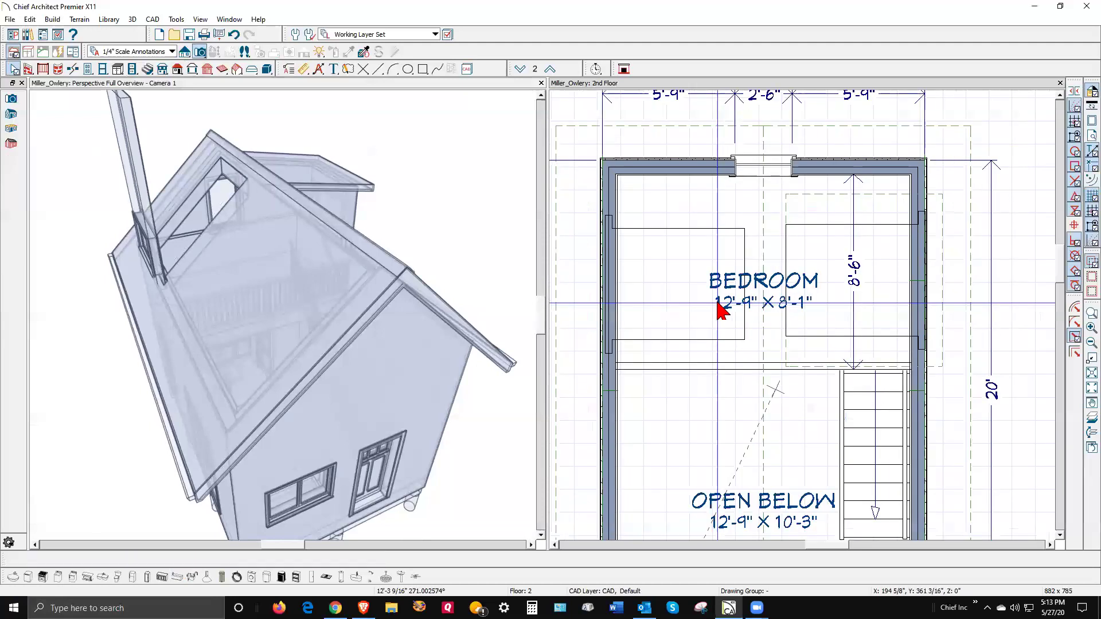
Show the reference display and nudge the copied roof hole toward the rear wall until it lines up with the attic dormer walls.
left_click(1085, 415)
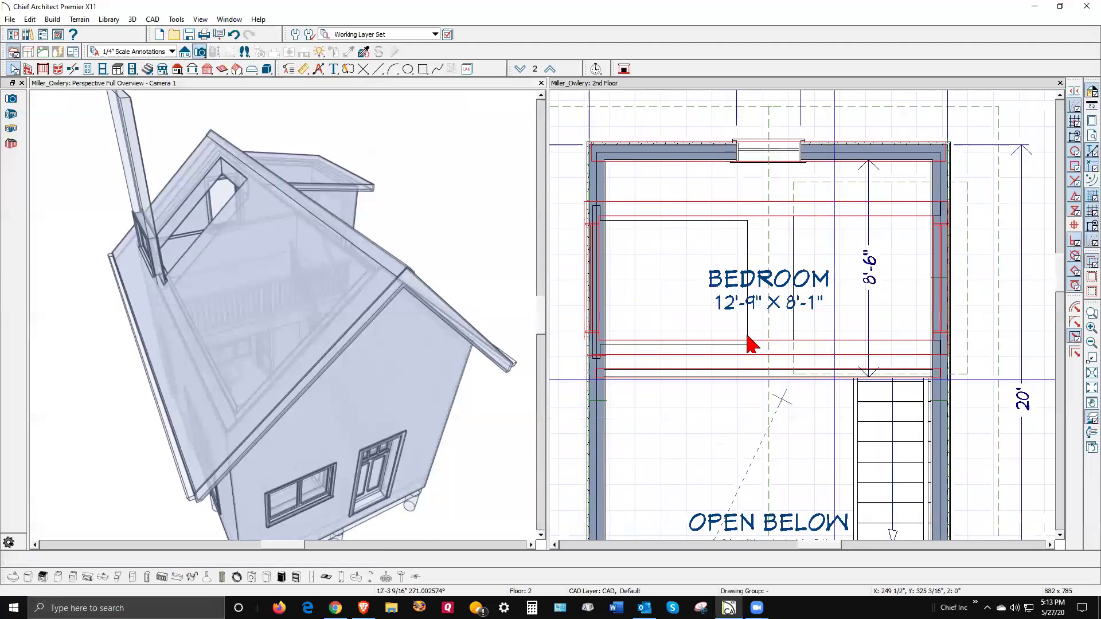
scroll(746, 322, "up", 2)
scroll(756, 273, "down", 1)
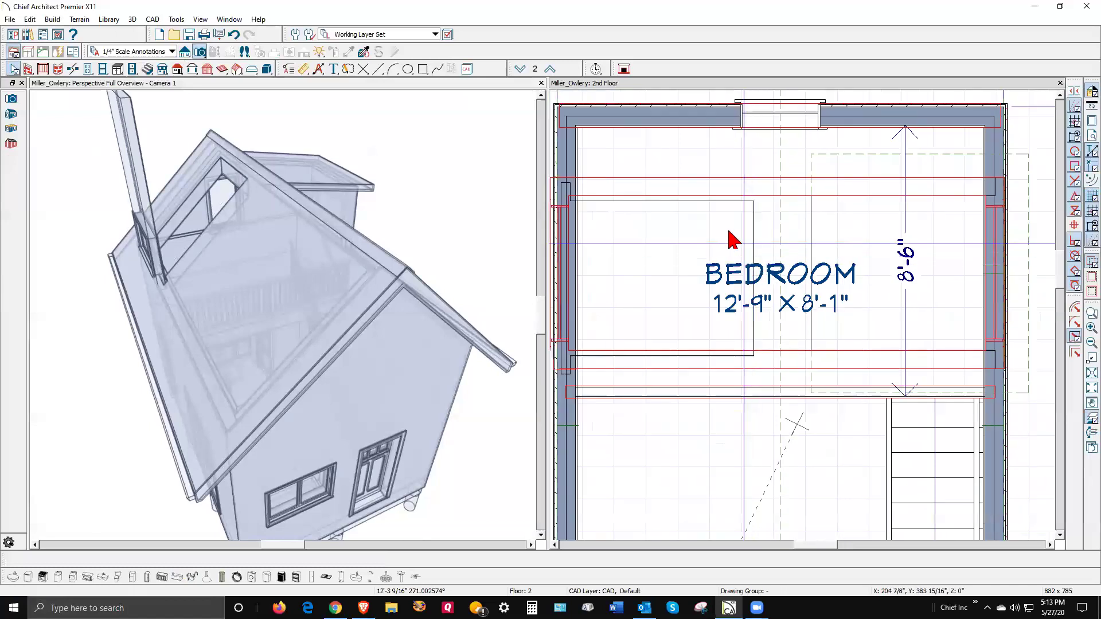
left_click(724, 215)
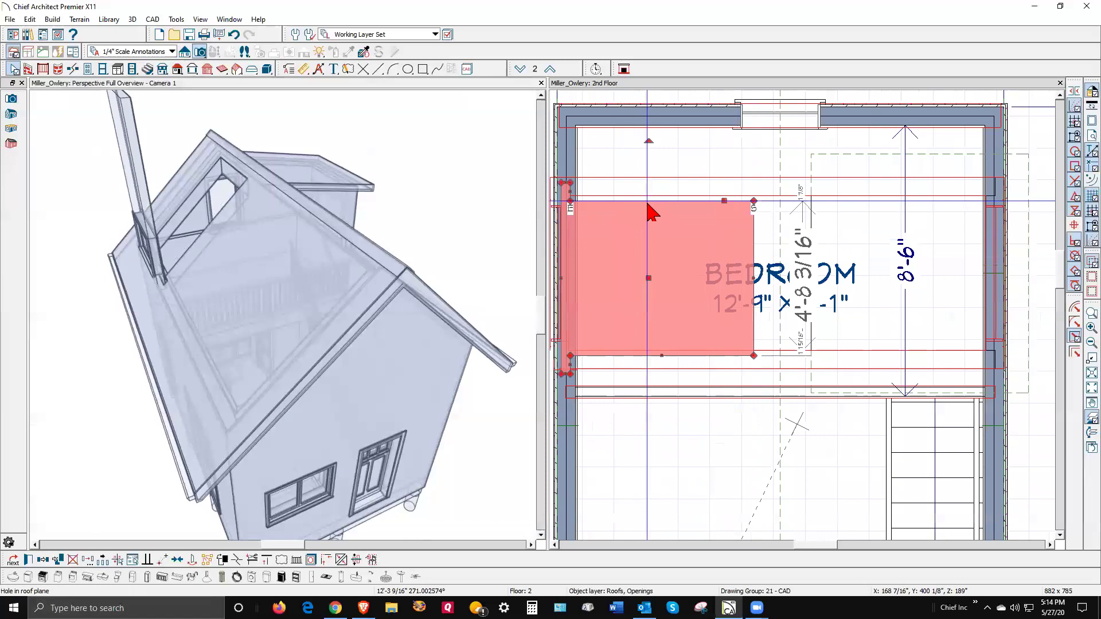
key("Up")
key("Up")
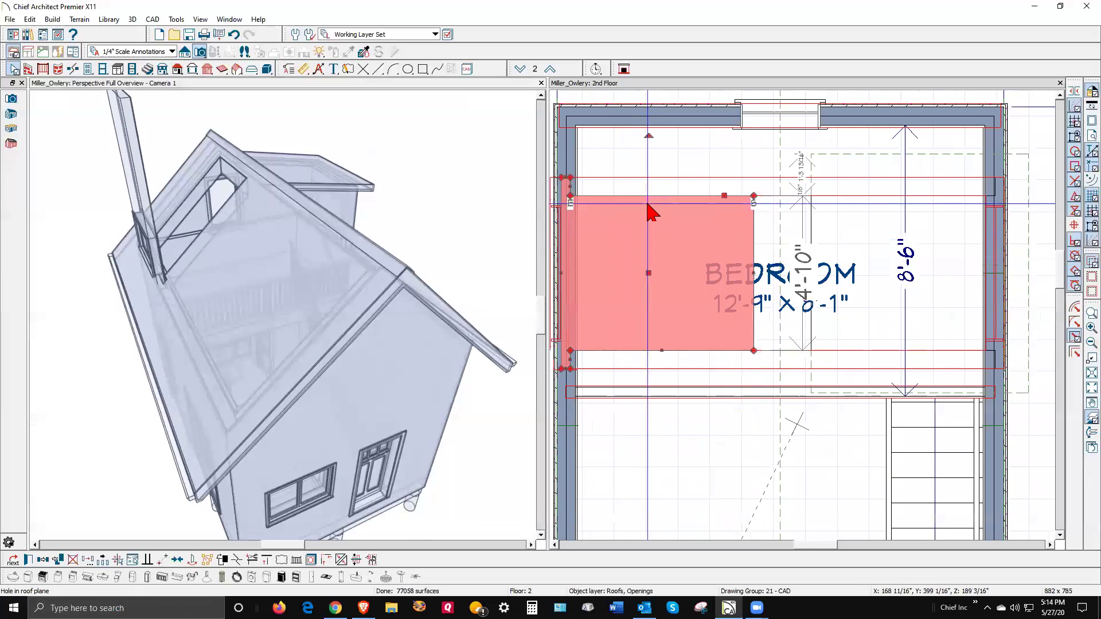
key("Escape")
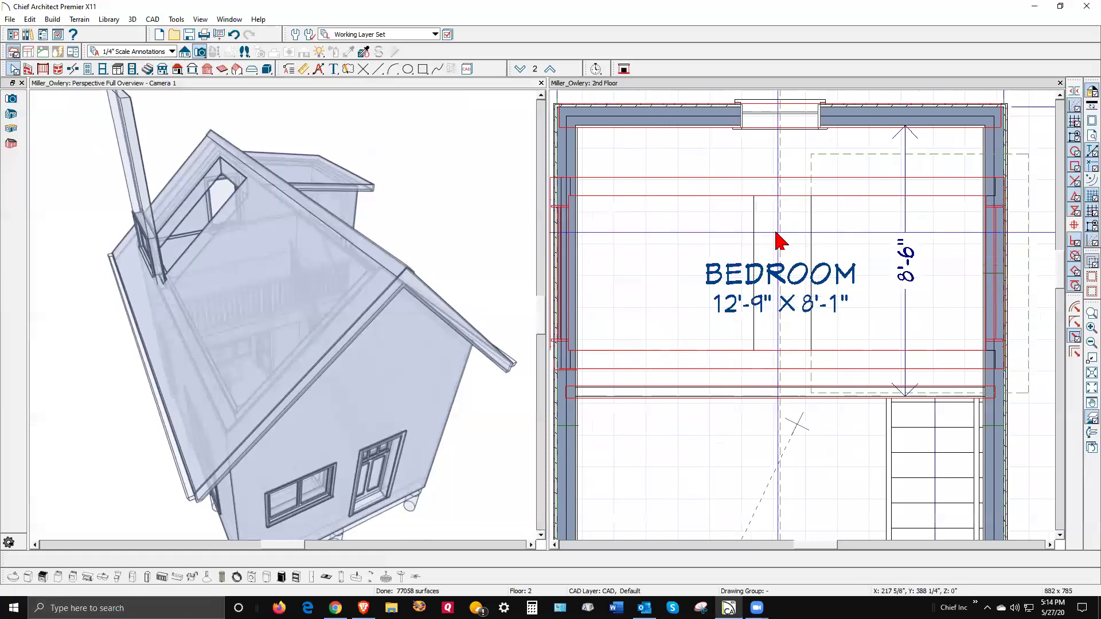
Copy the existing dormer's roof plane to the opposite side of the house, over the copied dormer walls.
scroll(290, 238, "down", 3)
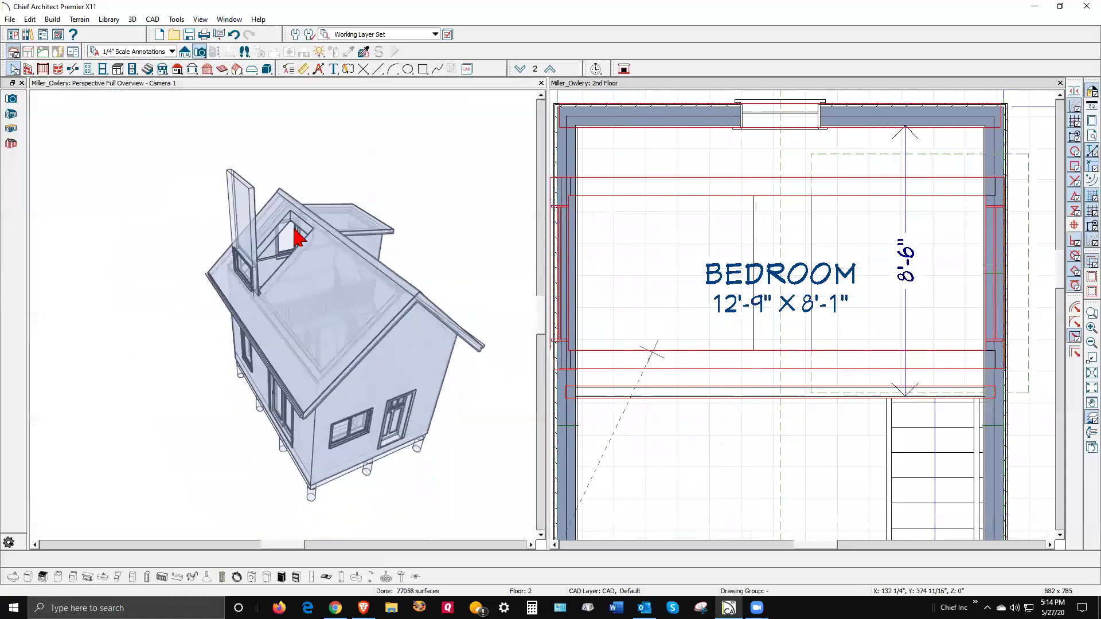
scroll(235, 284, "up", 3)
scroll(235, 283, "up", 1)
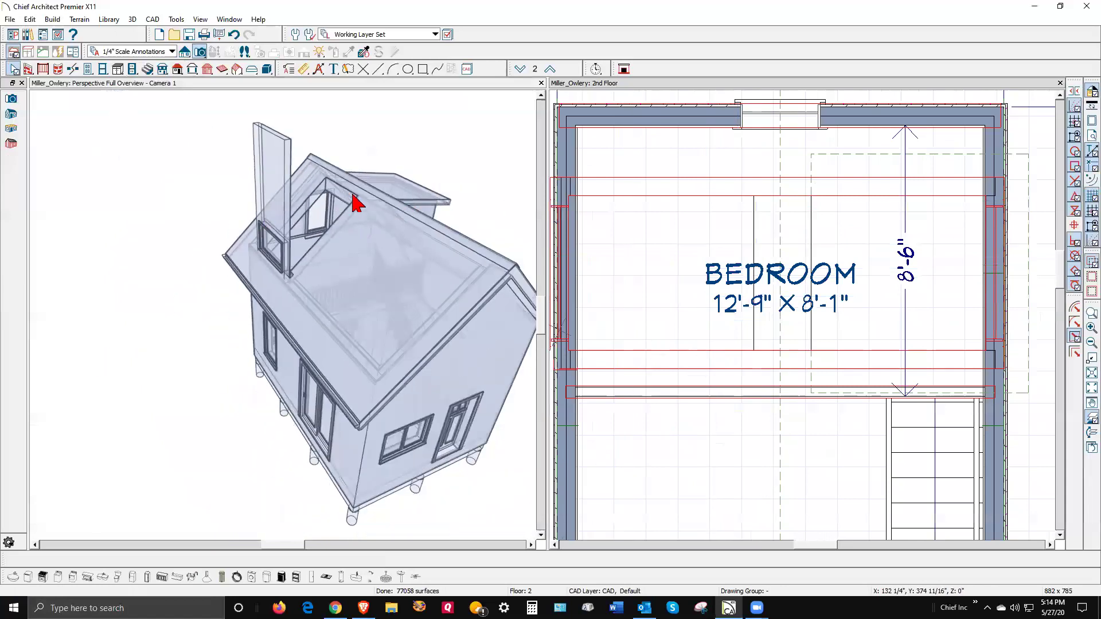
scroll(706, 253, "down", 2)
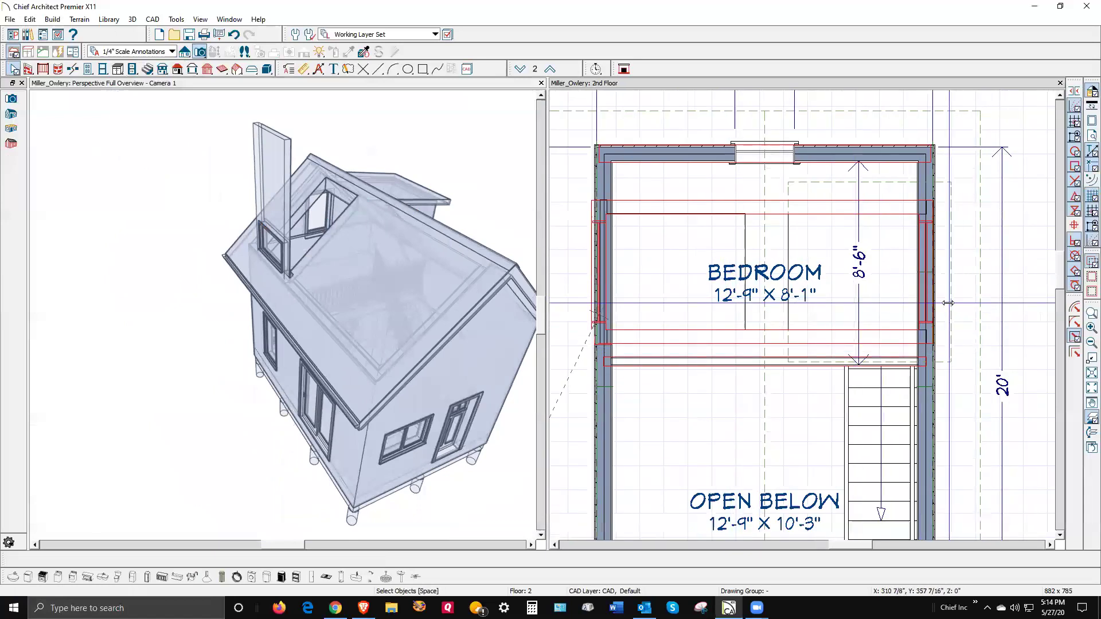
left_click(950, 320)
scroll(953, 324, "down", 1)
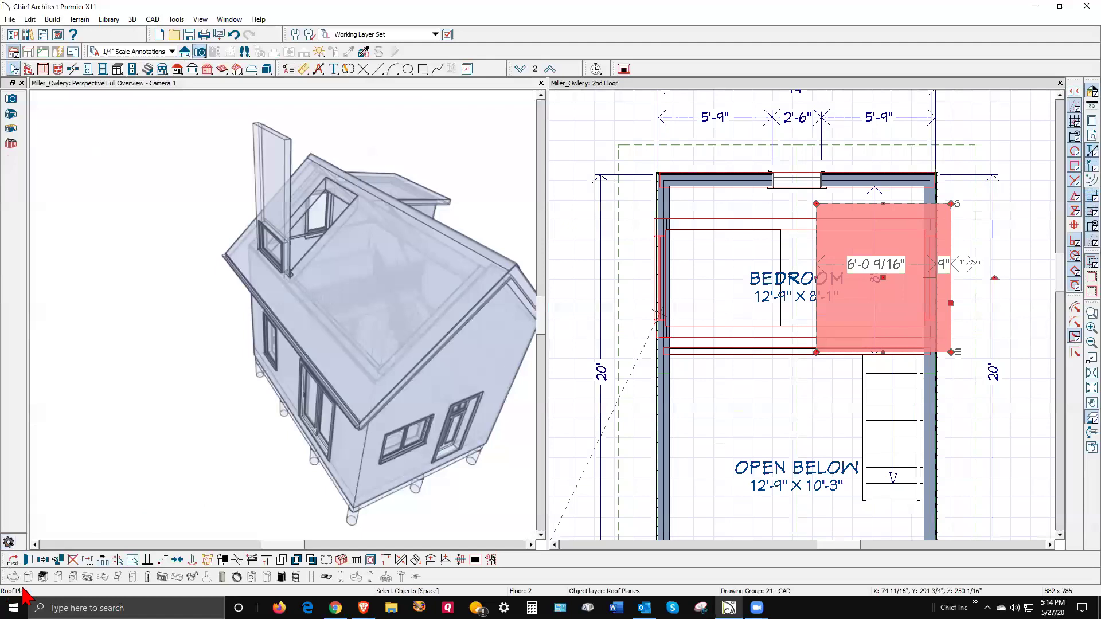
left_click(43, 560)
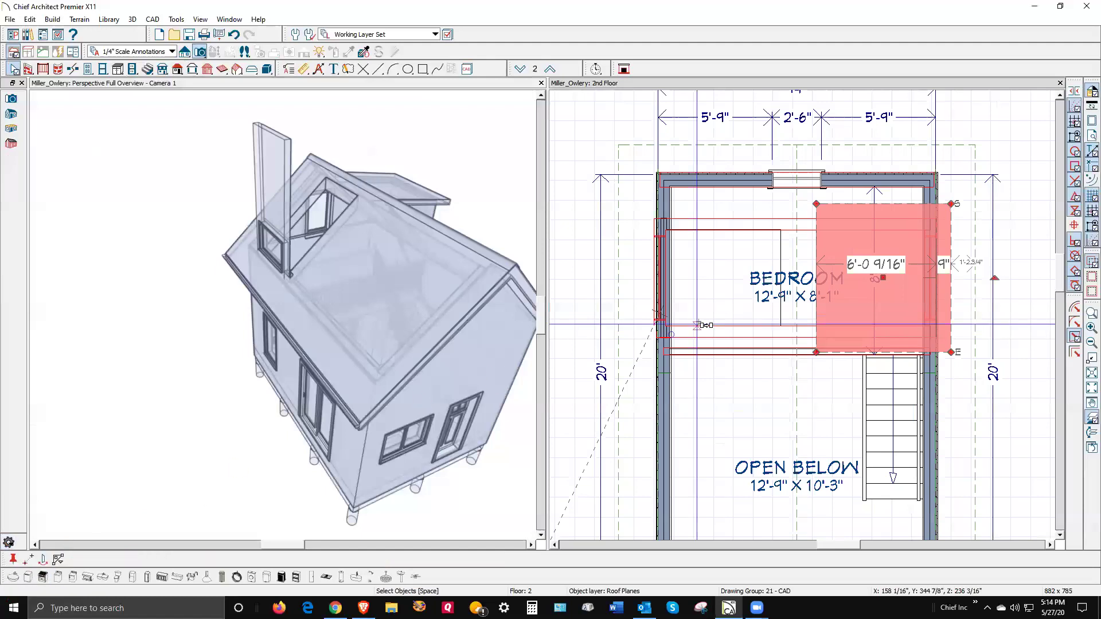
left_click(697, 282)
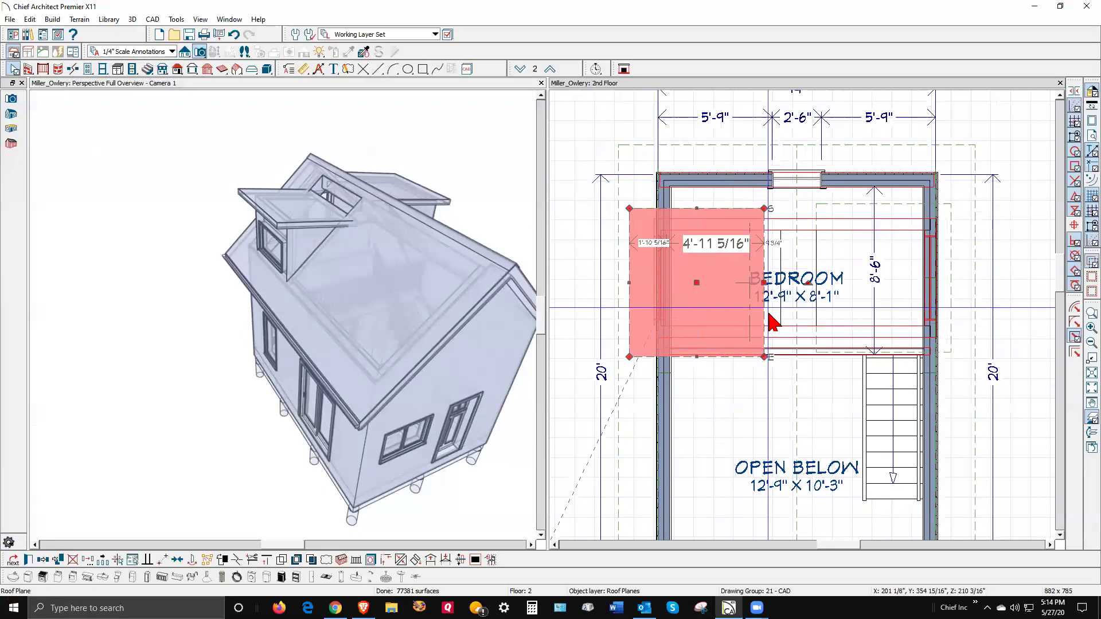
Rotate the copied dormer roof plane 180° so it slopes the opposite way.
scroll(777, 314, "down", 2)
scroll(776, 314, "up", 2)
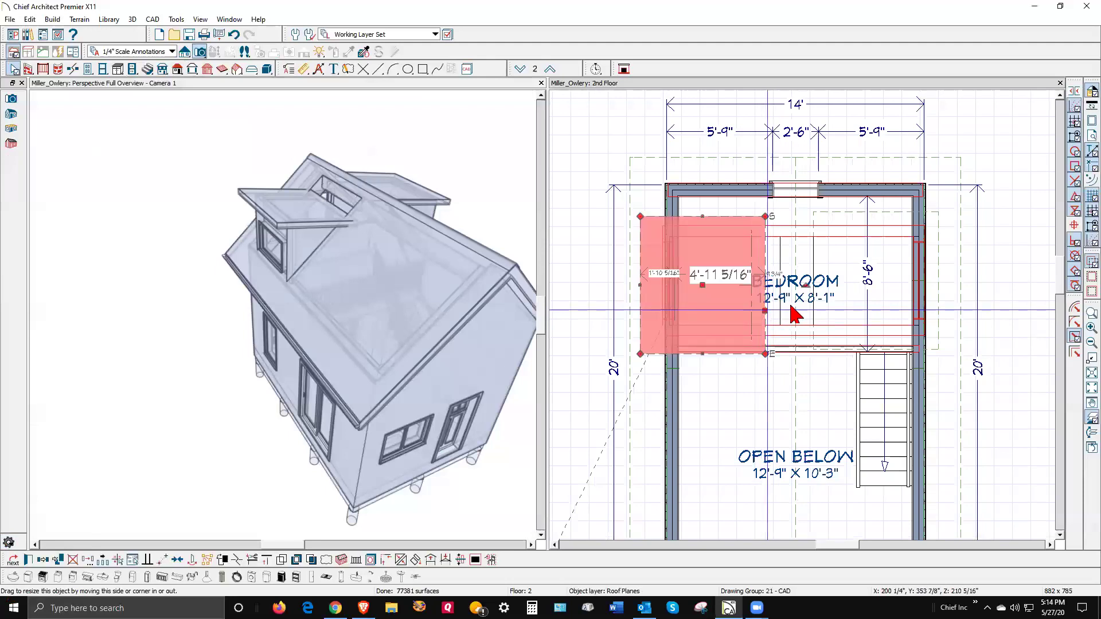
left_click_drag(804, 285, 589, 285)
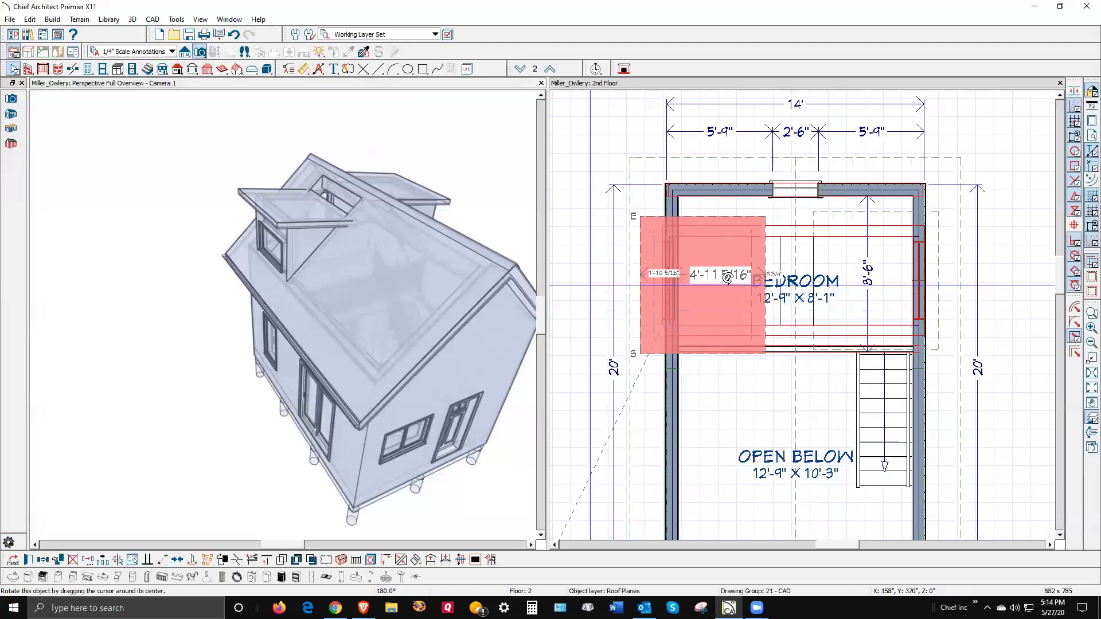
Move the copied dormer roof plane point to point so its baseline sits on the exterior wall below the dormer.
scroll(659, 295, "up", 4)
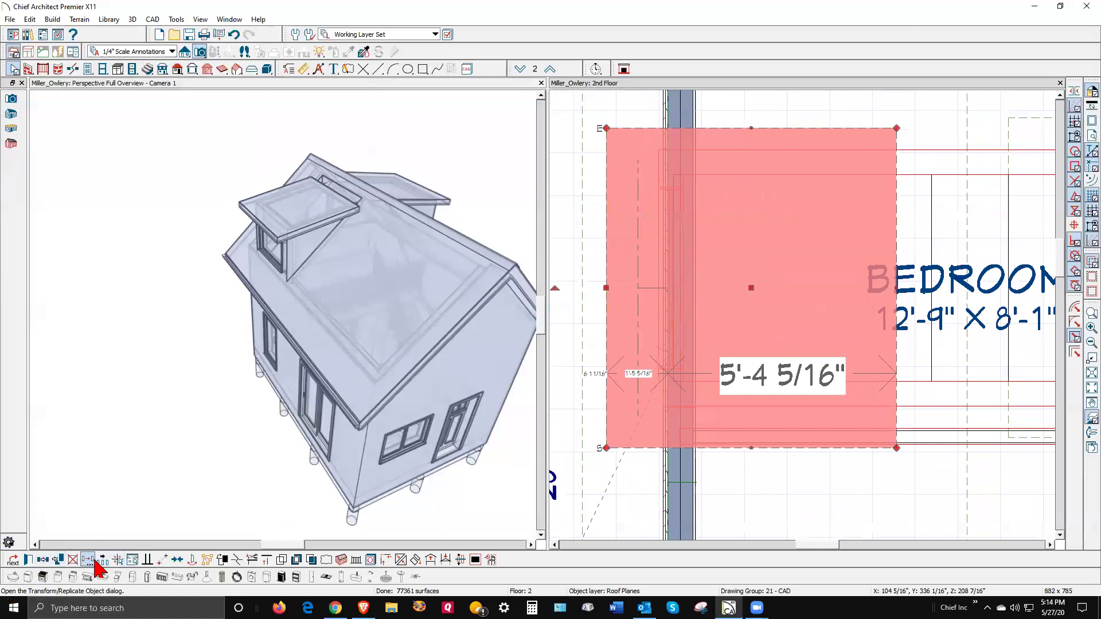
left_click(176, 560)
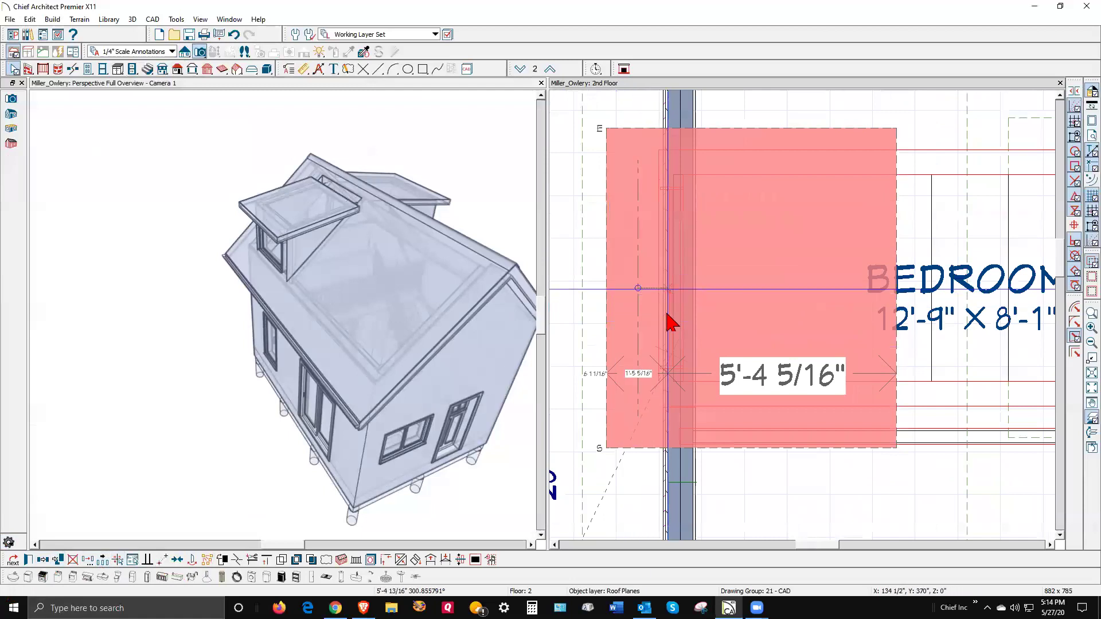
left_click(637, 288)
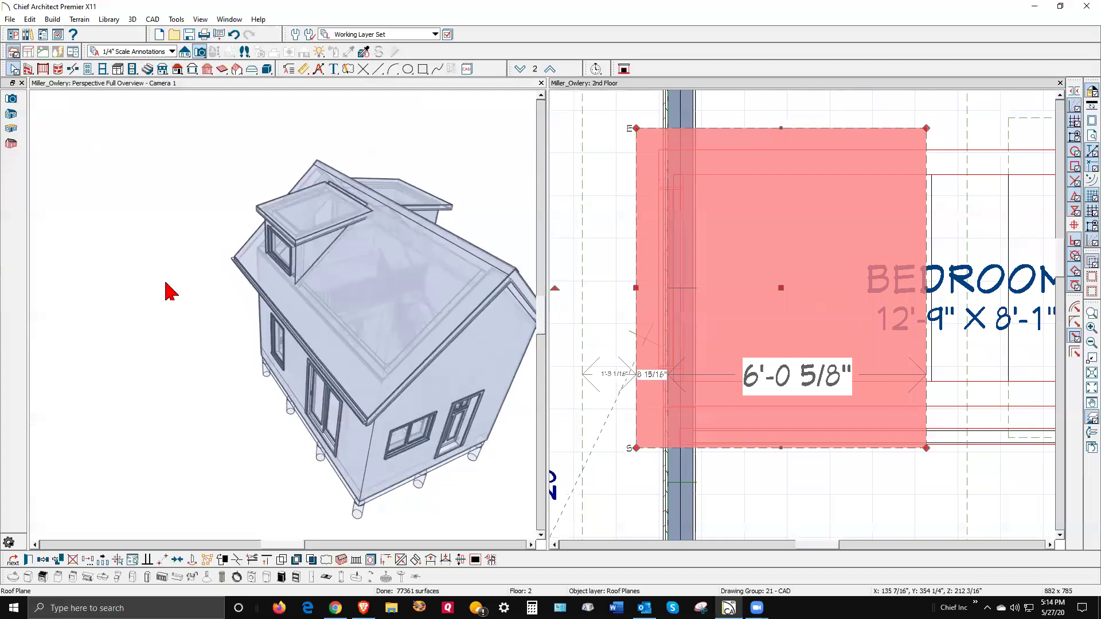
scroll(602, 344, "down", 3)
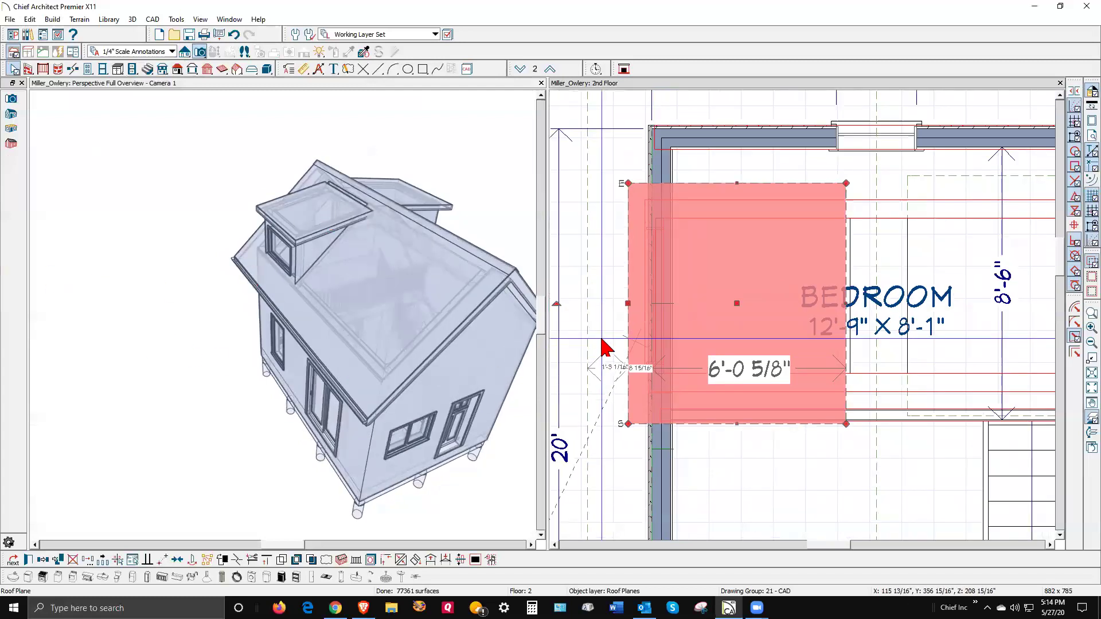
scroll(740, 350, "up", 3)
key("Escape")
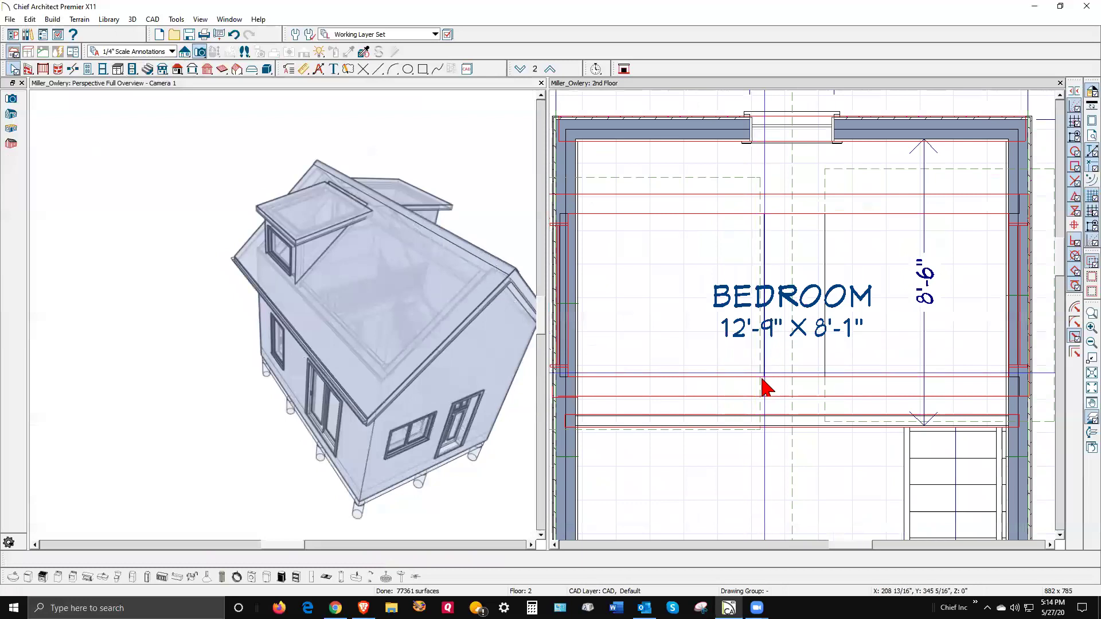
Try to join the copied dormer roof plane's upper edge to the main roof plane beneath it.
left_click(765, 371)
right_click(765, 370)
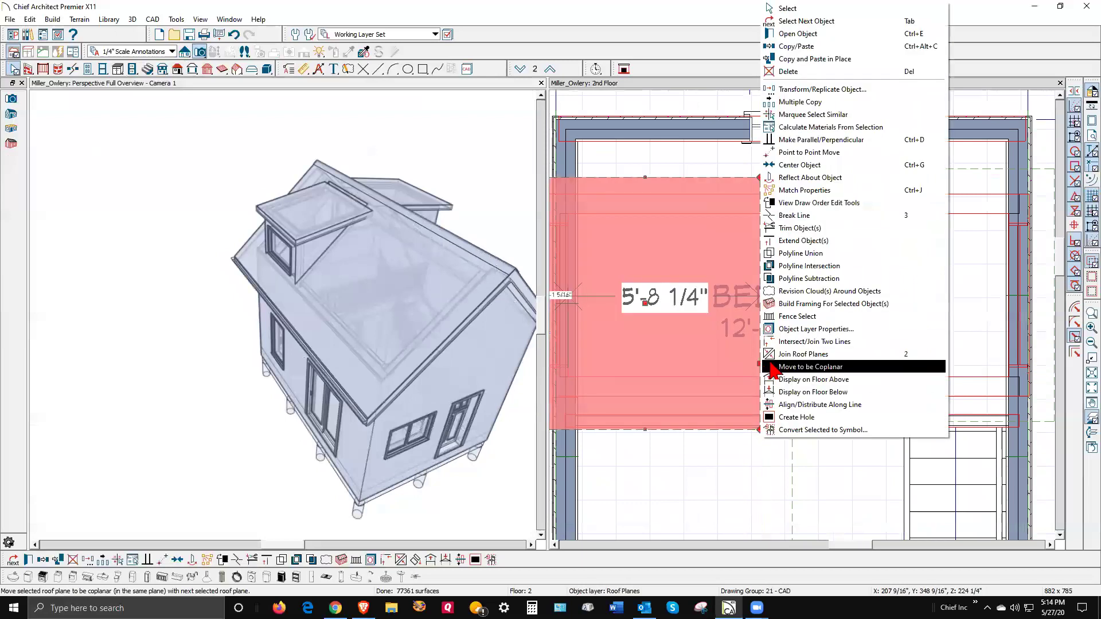
left_click(774, 356)
scroll(611, 293, "down", 3)
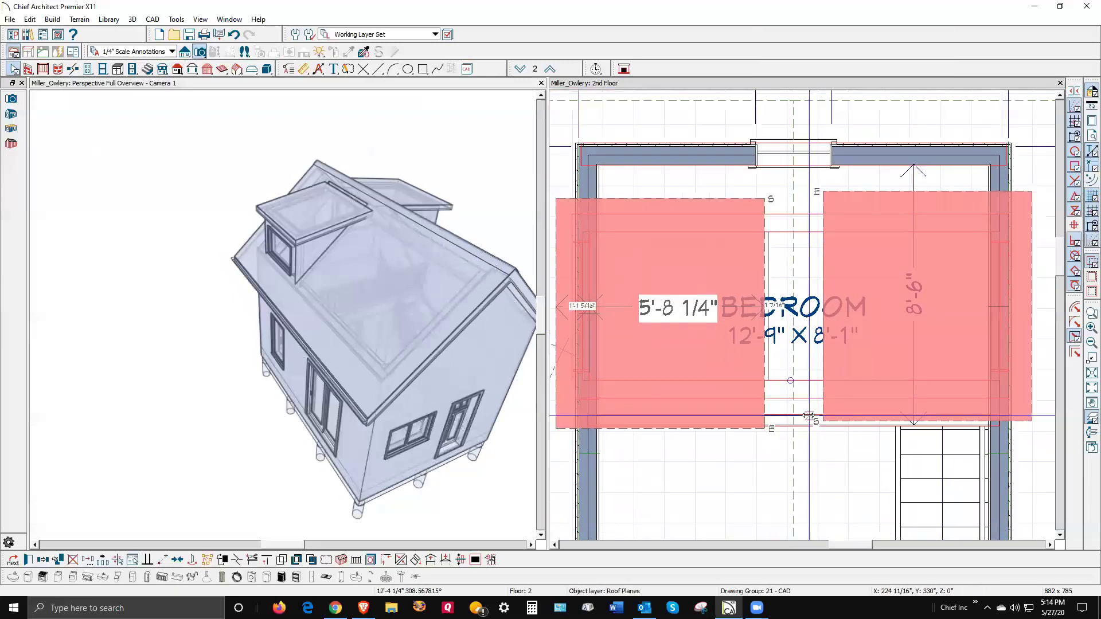
left_click(611, 294)
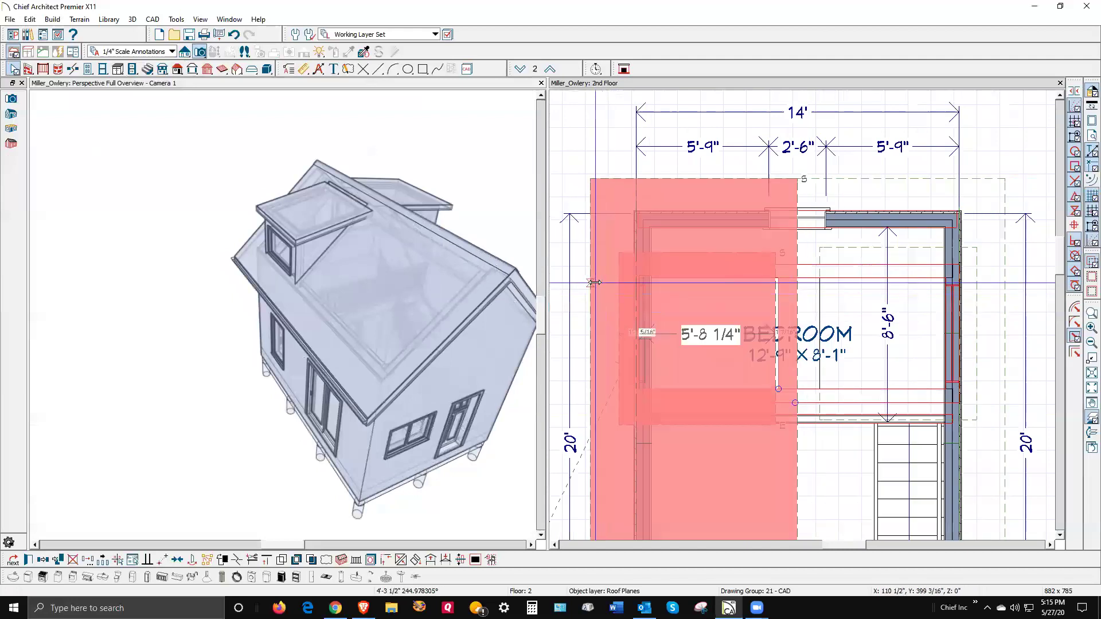
left_click(646, 398)
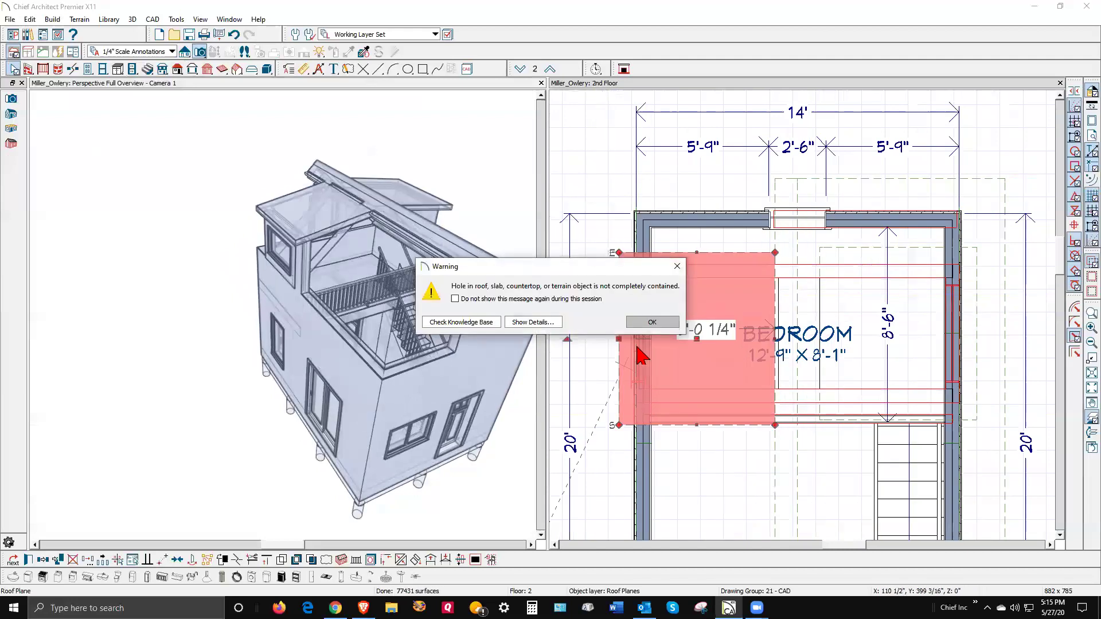
left_click(652, 322)
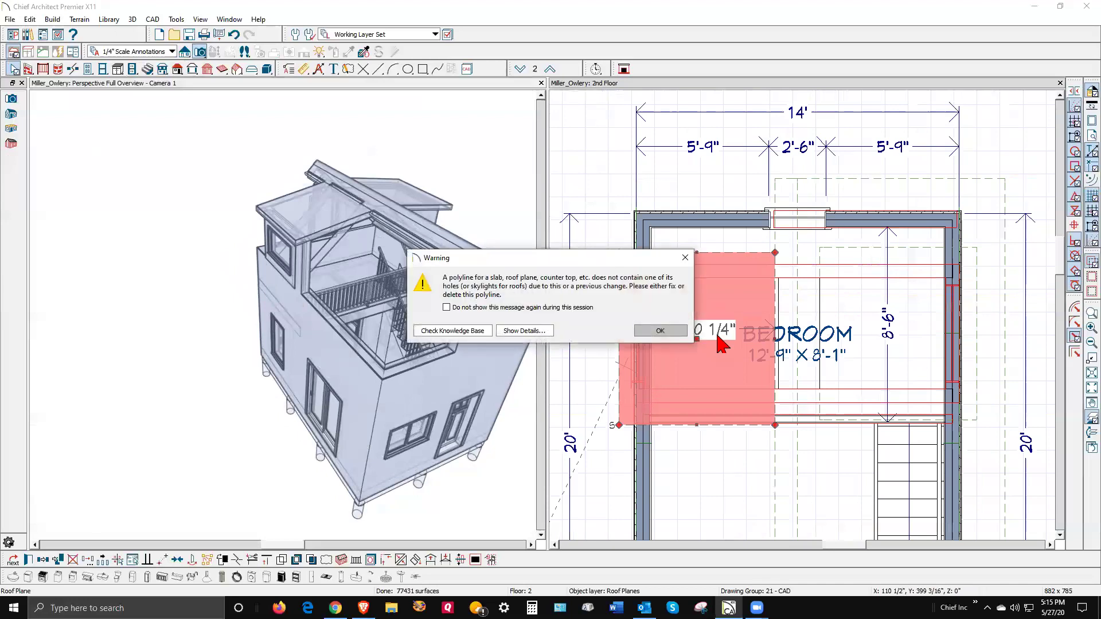
left_click(682, 328)
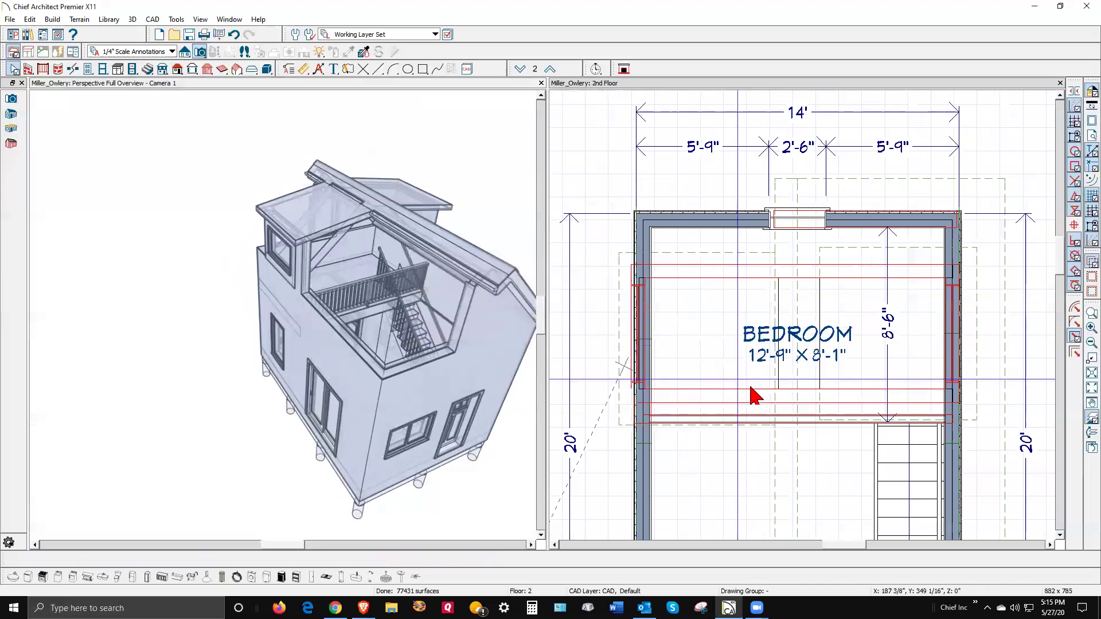
Pull the copied roof hole's ridge-side edge back to the upper edge of the copied dormer roof plane.
scroll(796, 315, "up", 4)
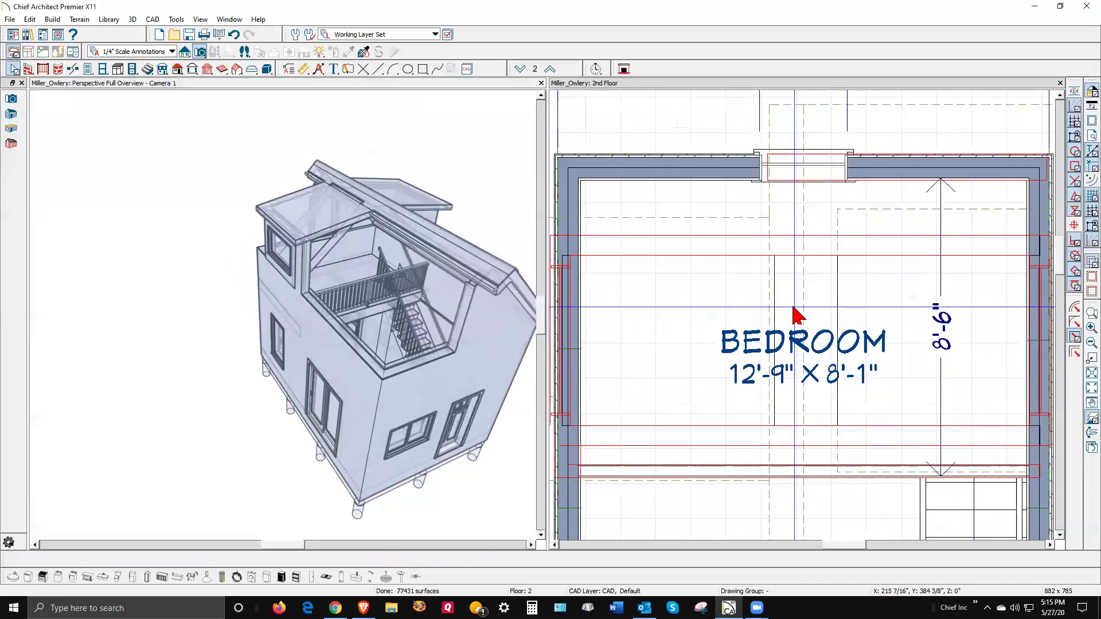
left_click(767, 299)
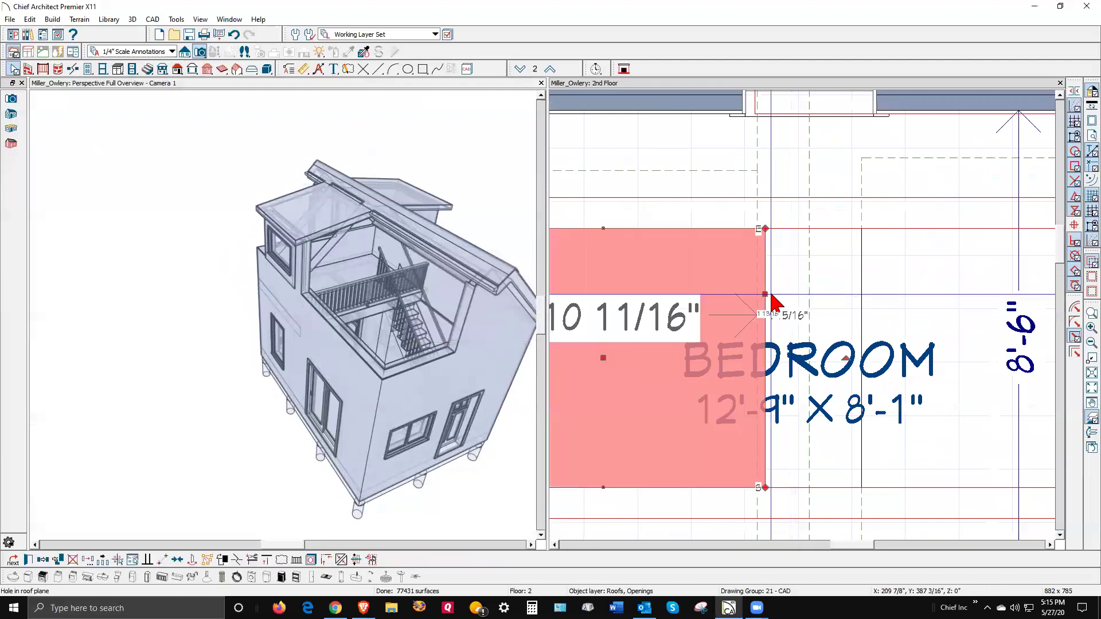
left_click_drag(764, 293, 758, 313)
left_click(519, 308)
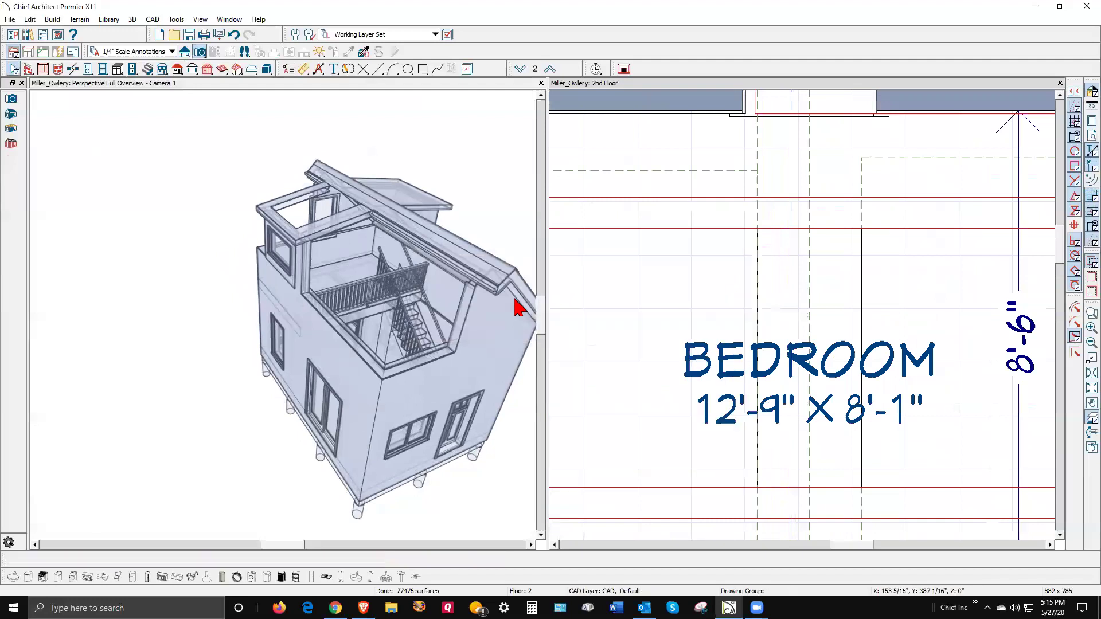
Undo the roof hole resize and the joining of the dormer and main roof planes.
scroll(380, 315, "down", 5)
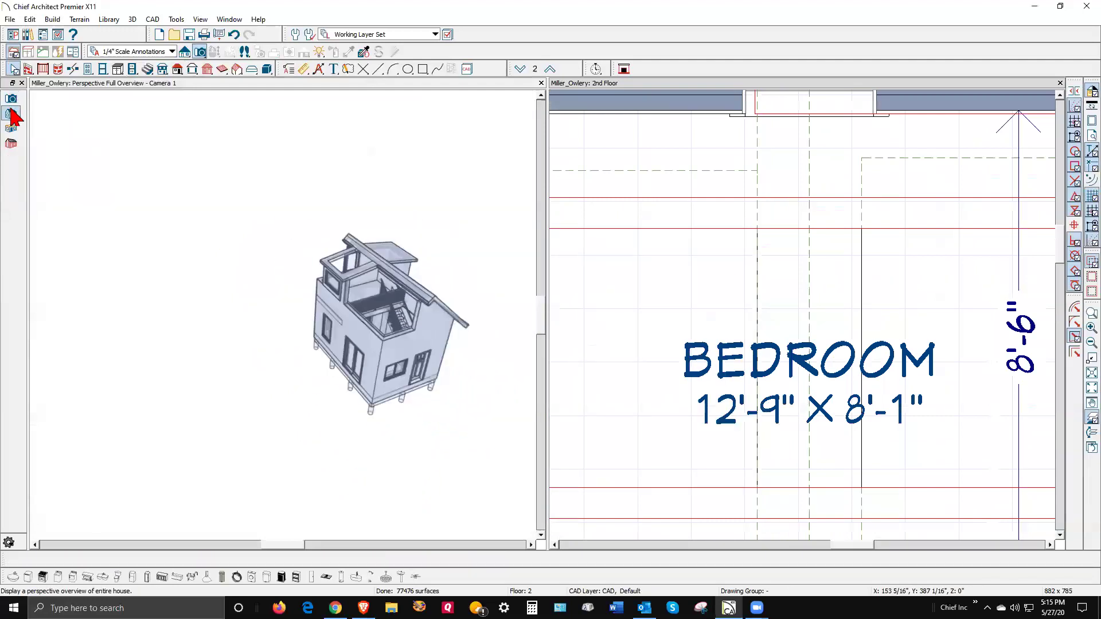
scroll(707, 279, "down", 4)
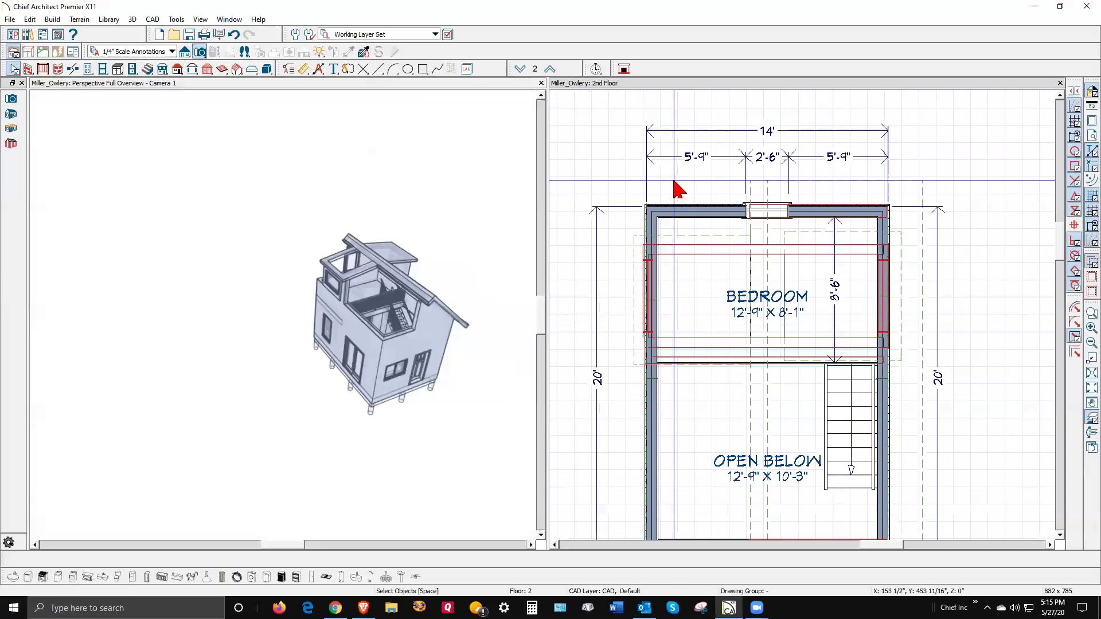
key("ctrl+z")
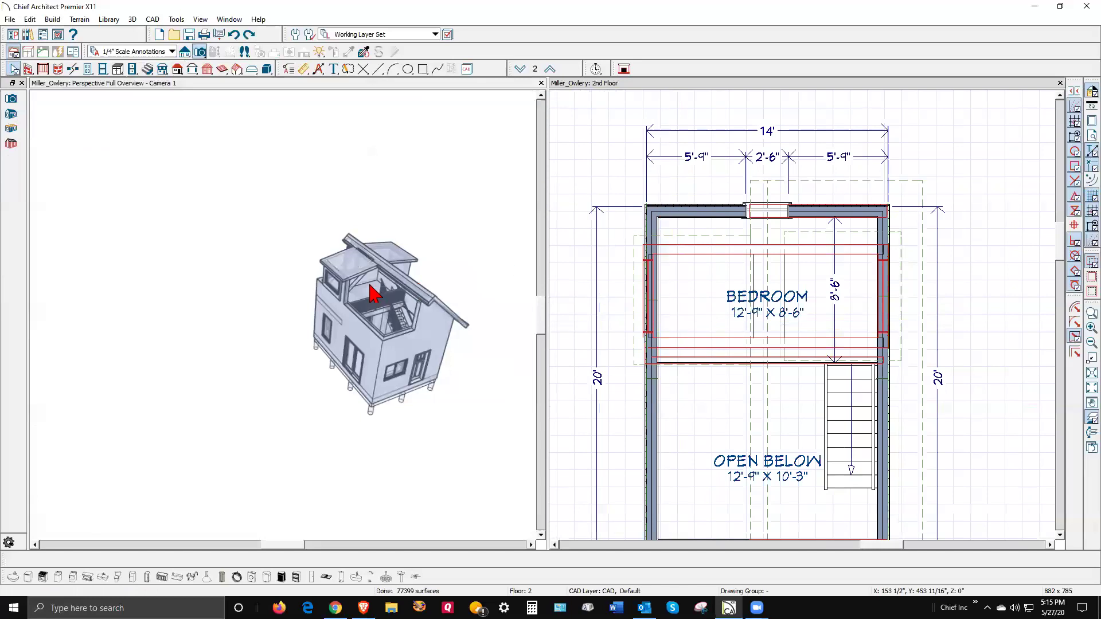
key("ctrl+z")
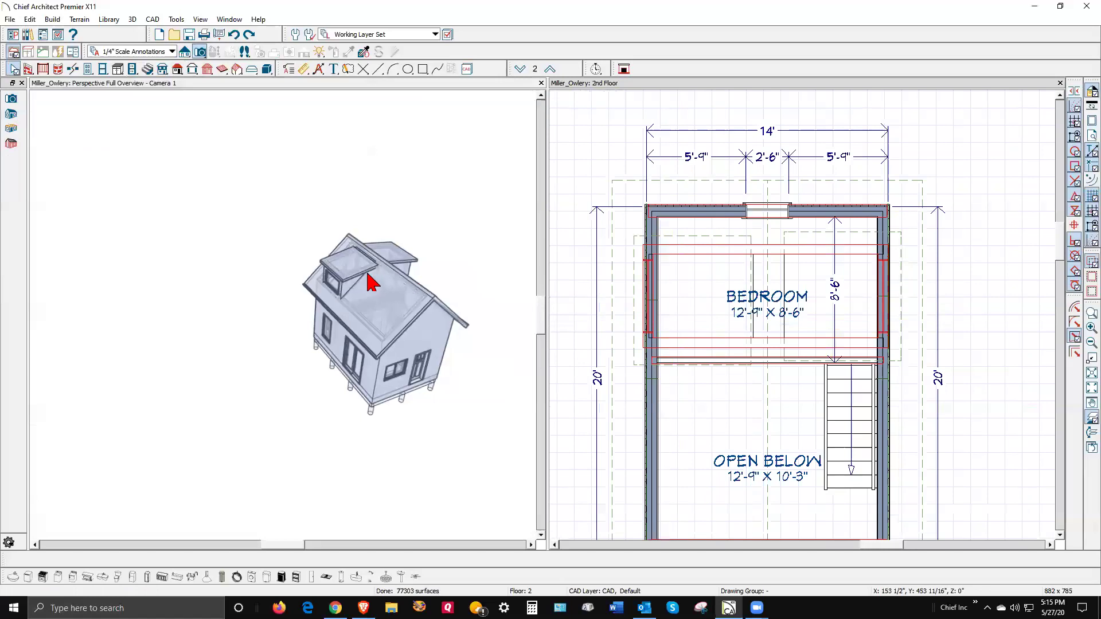
scroll(369, 275, "up", 5)
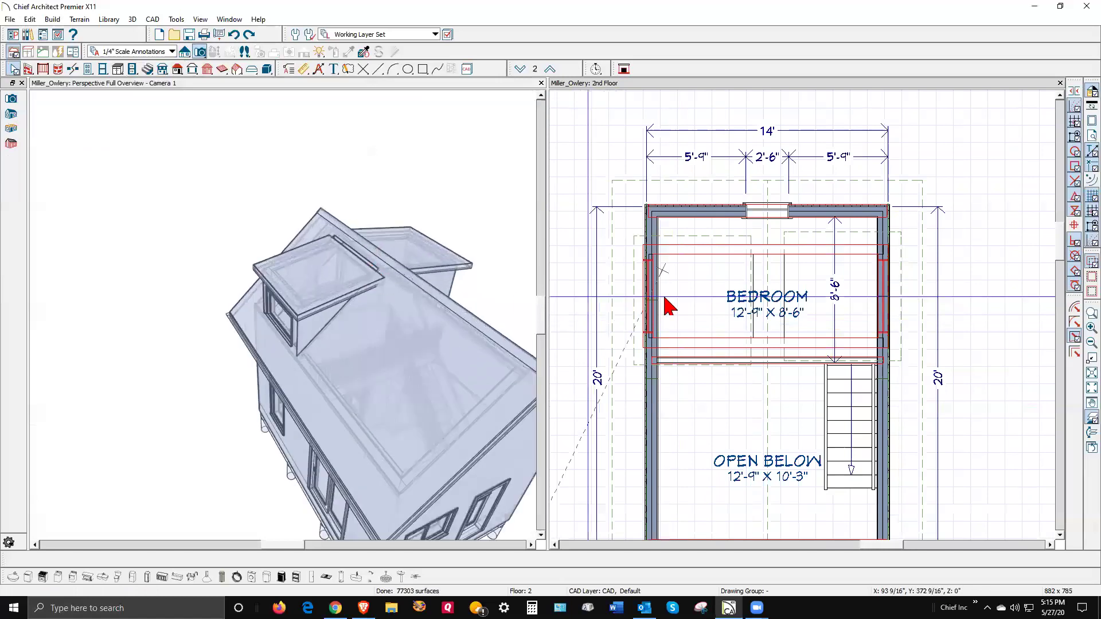
scroll(774, 285, "up", 5)
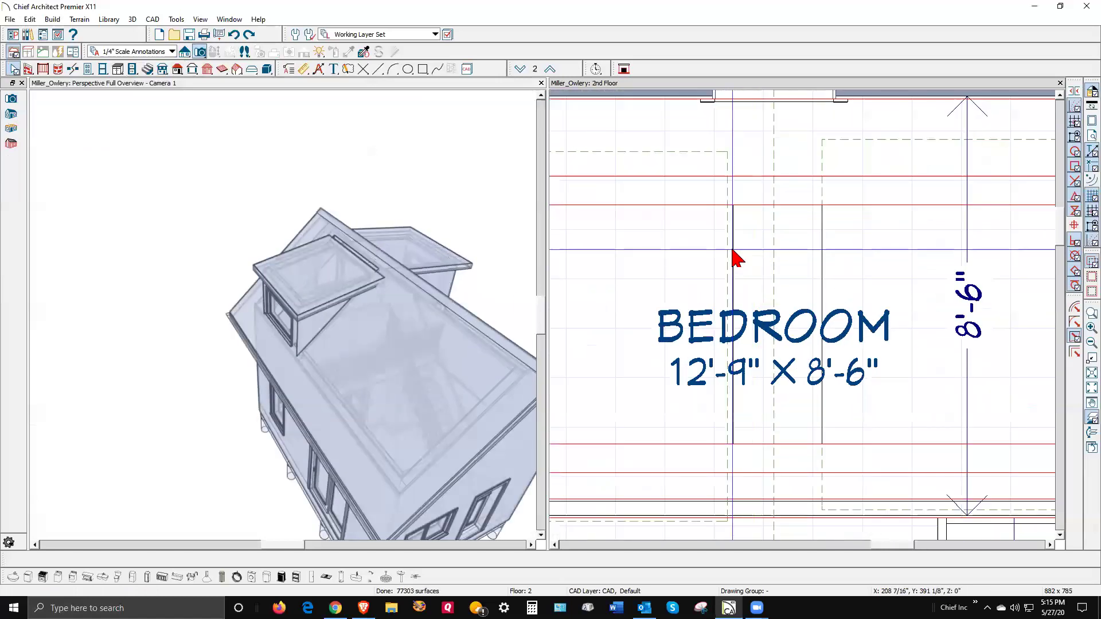
Shorten the copied roof hole at its ridge side so it ends at the copied dormer roof plane's upper edge.
left_click(737, 253)
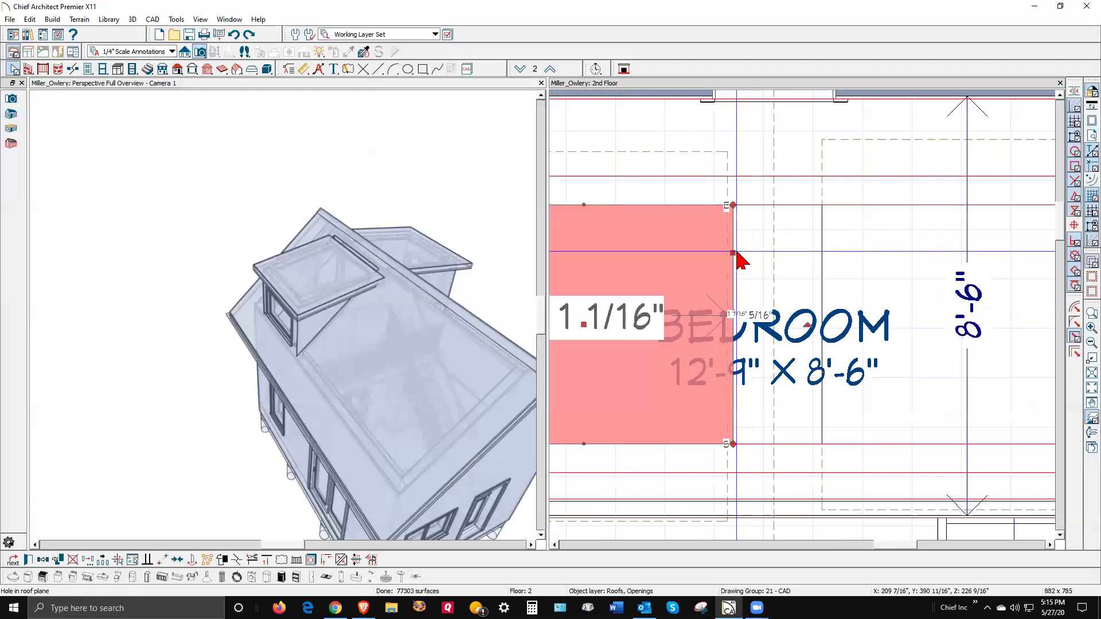
left_click_drag(734, 253, 726, 245)
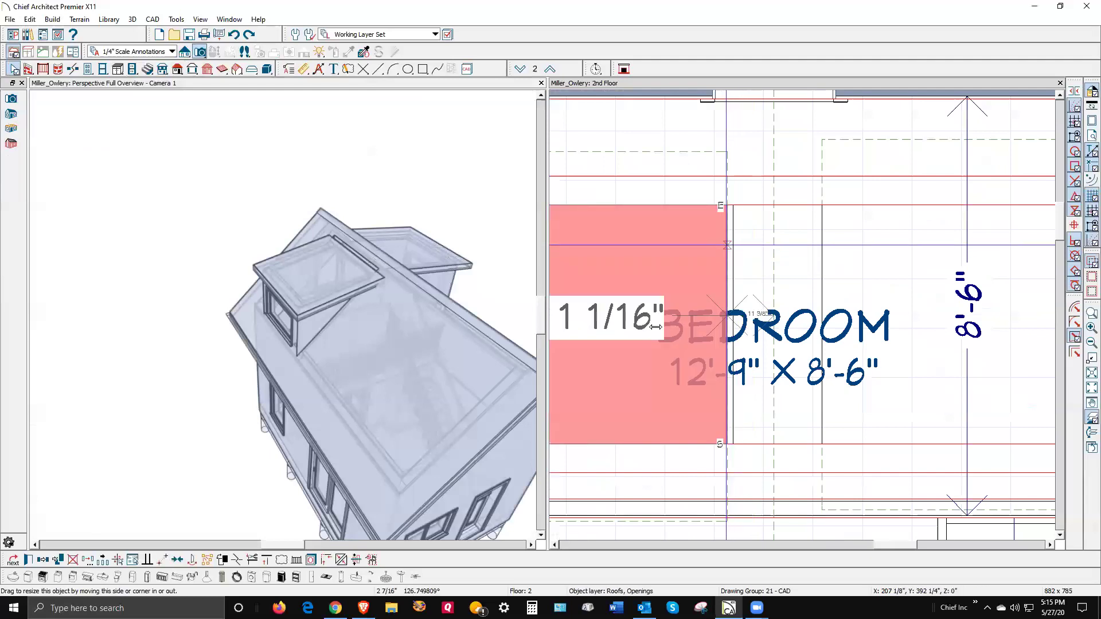
left_click_drag(561, 342, 561, 342)
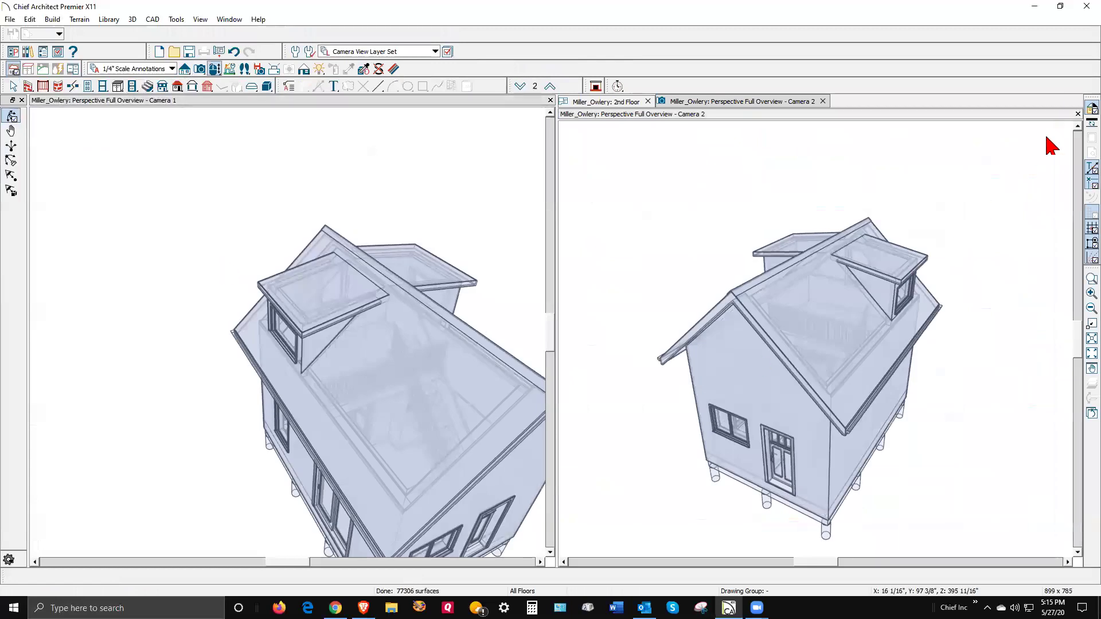
Close the second perspective overview and examine the copied dormer from several sides in the remaining camera view.
left_click(1077, 115)
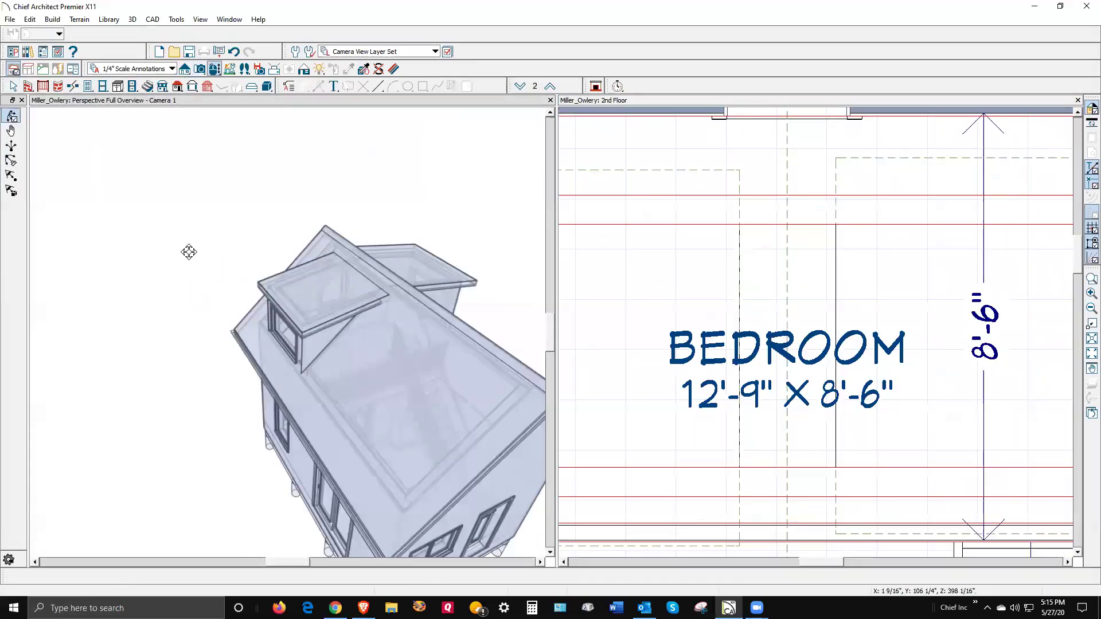
scroll(488, 241, "down", 3)
left_click_drag(237, 319, 585, 297)
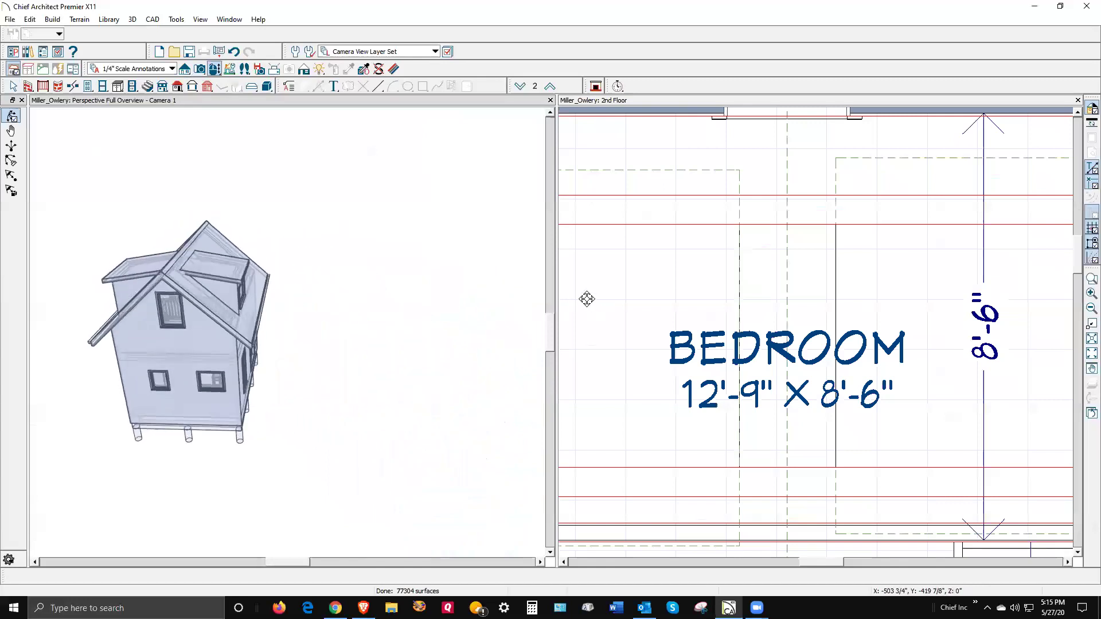
scroll(193, 273, "up", 5)
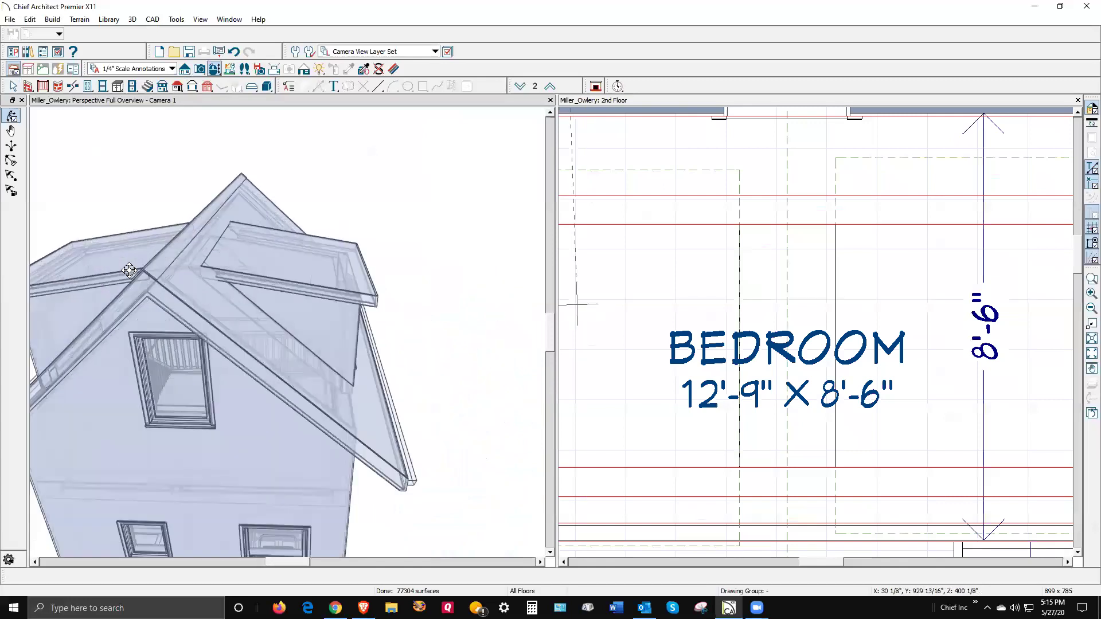
left_click_drag(133, 303, 106, 300)
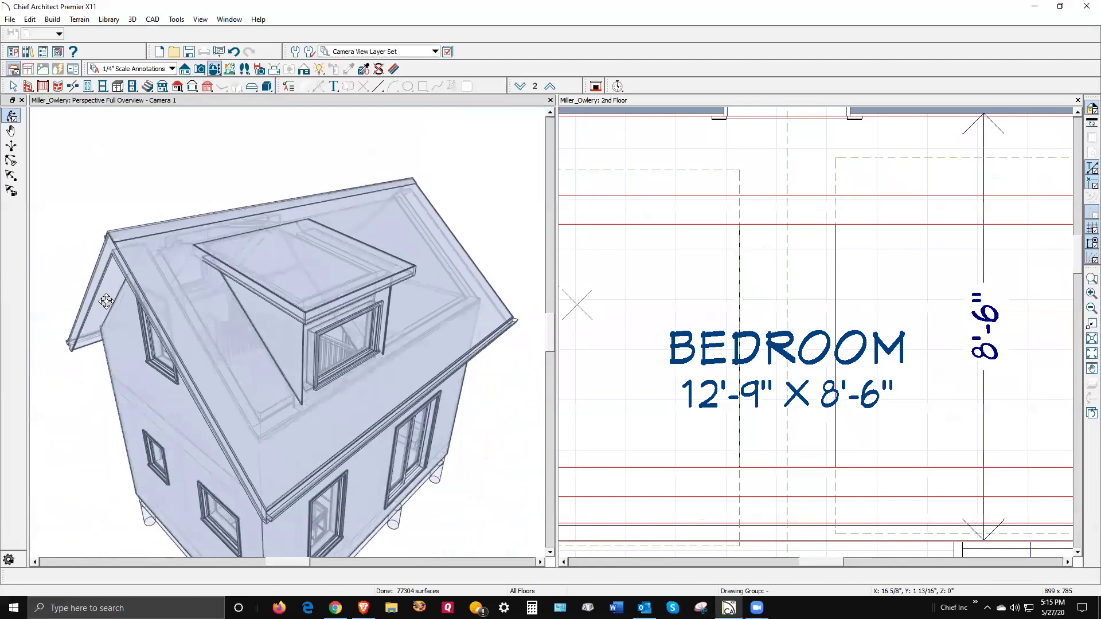
left_click_drag(300, 309, 162, 297)
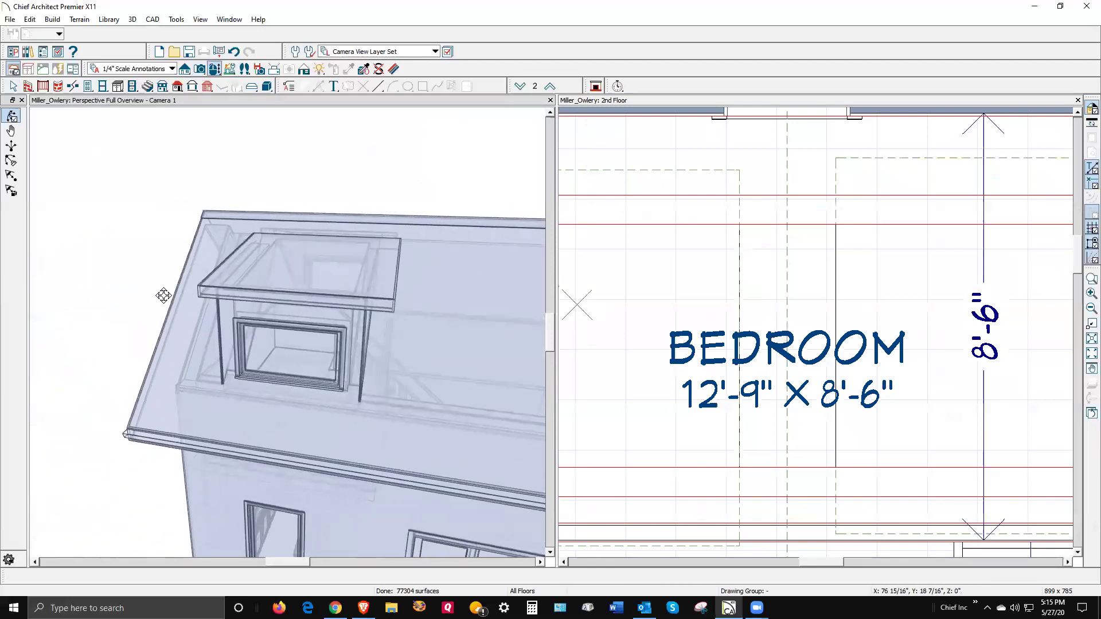
Switch the camera view to standard rendering with materials, dismissing the missing files list, and face the copied dormer.
left_click(303, 69)
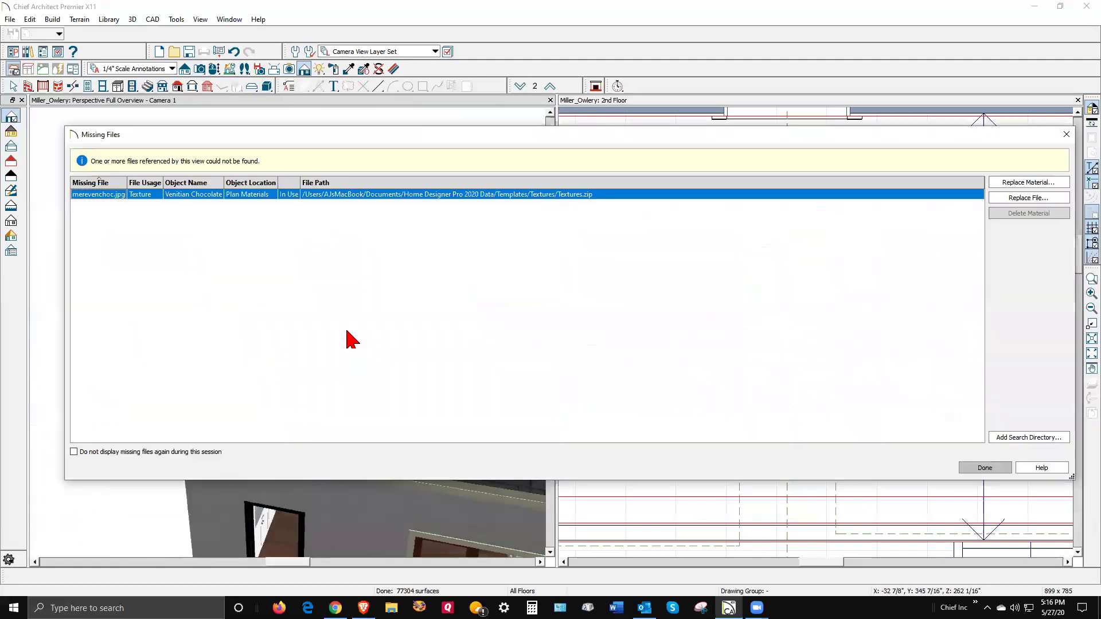
left_click(998, 467)
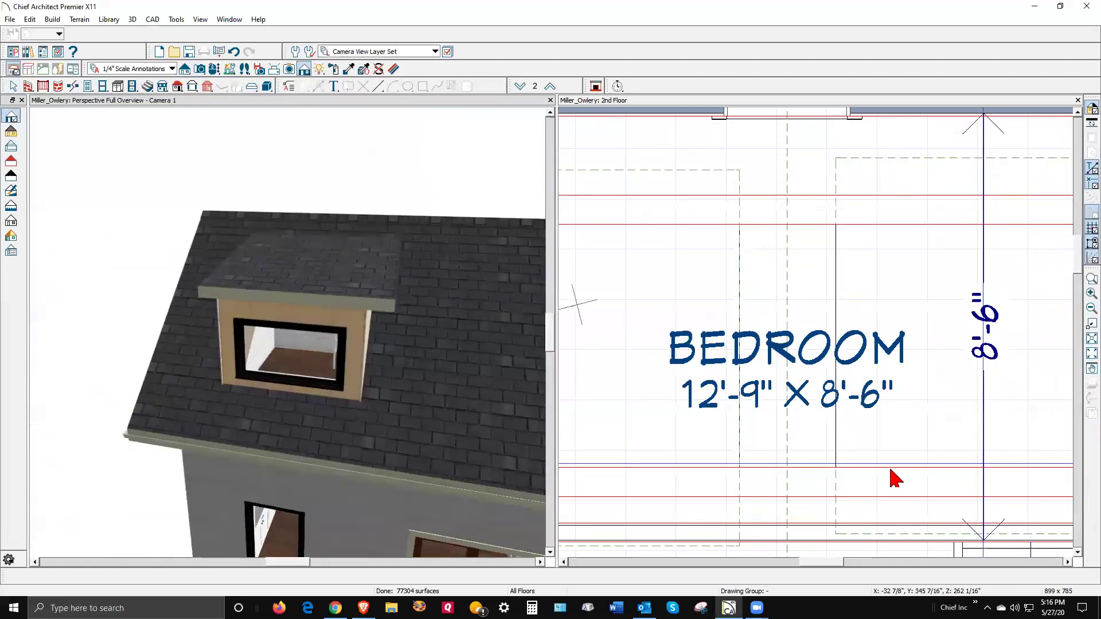
scroll(237, 306, "down", 3)
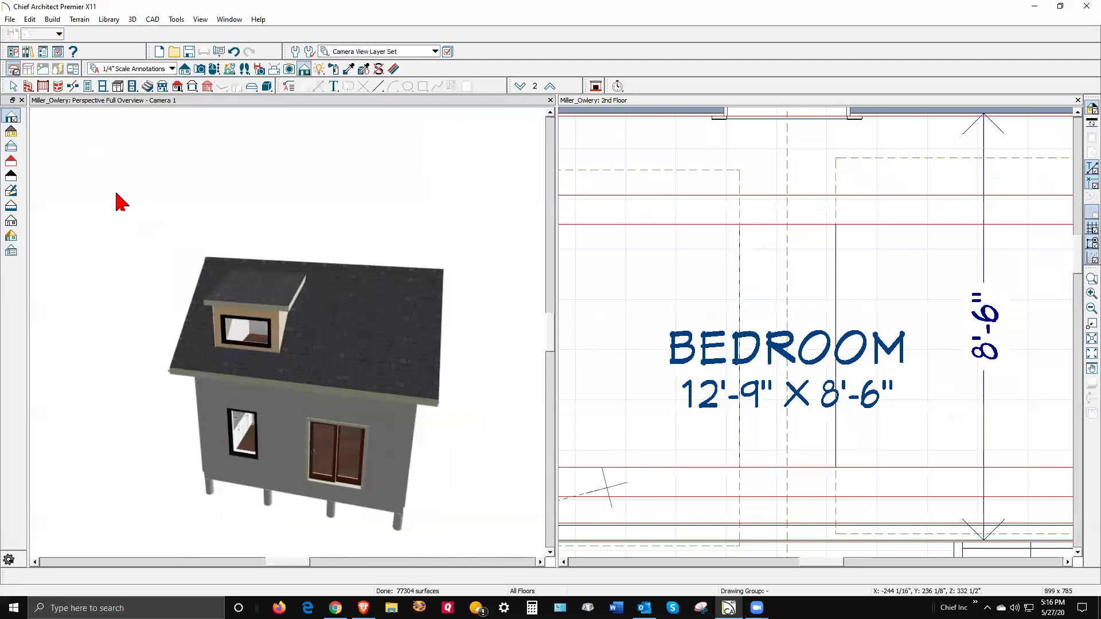
scroll(217, 286, "up", 5)
scroll(367, 384, "down", 3)
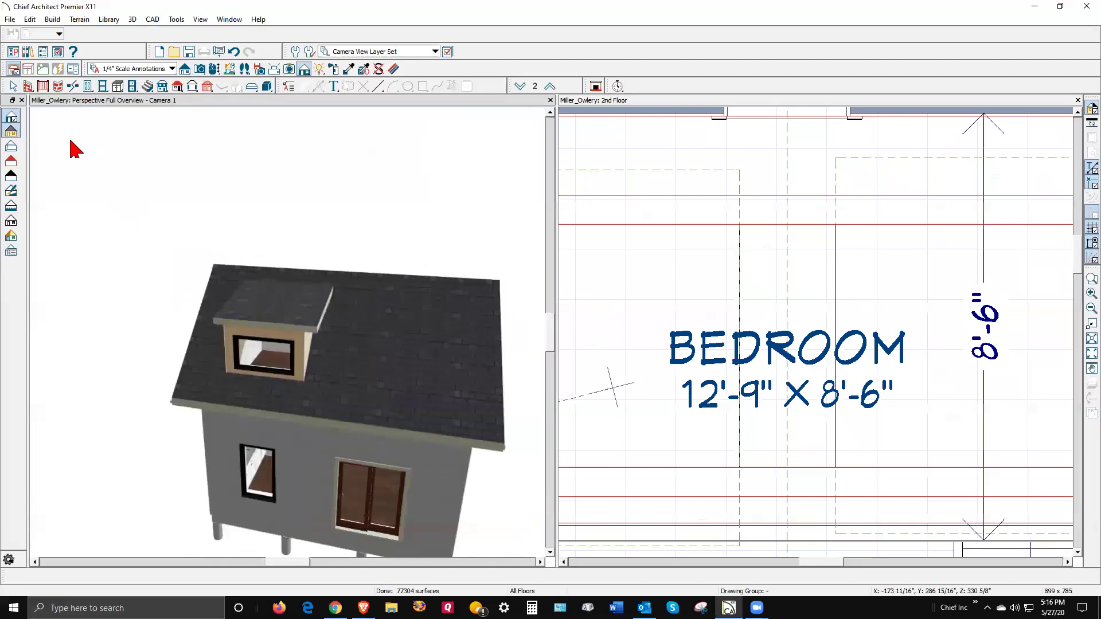
left_click_drag(387, 251, 410, 240)
scroll(267, 347, "up", 2)
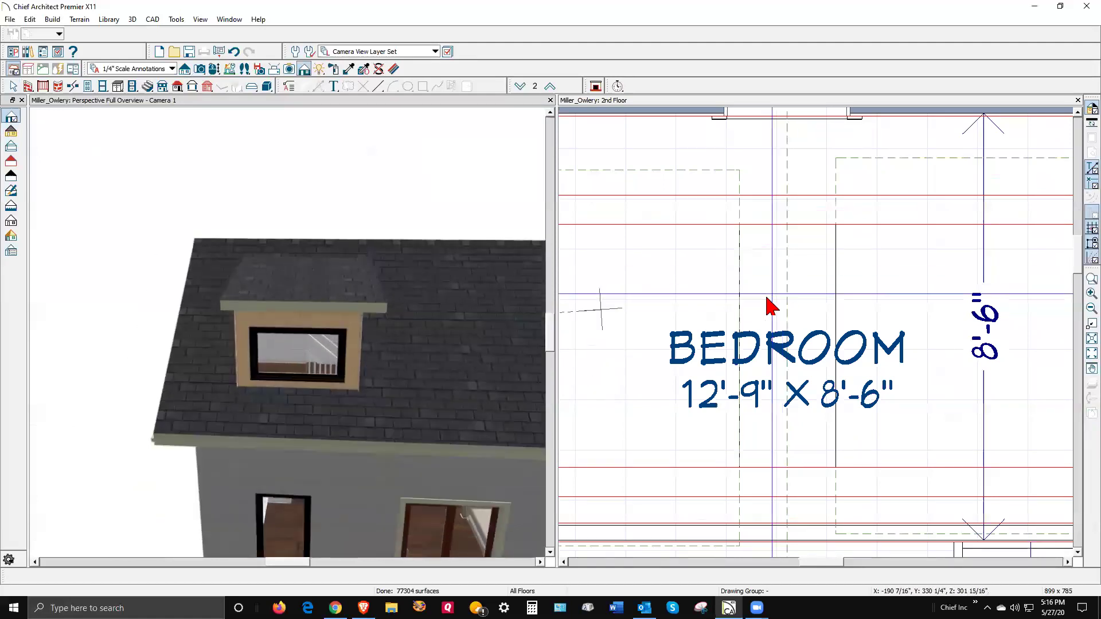
Extend the copied roof hole's eave-side edge to the exterior wall's outer face, making the hole about 6'-1 7/8" long.
scroll(828, 258, "down", 2)
scroll(762, 315, "down", 1)
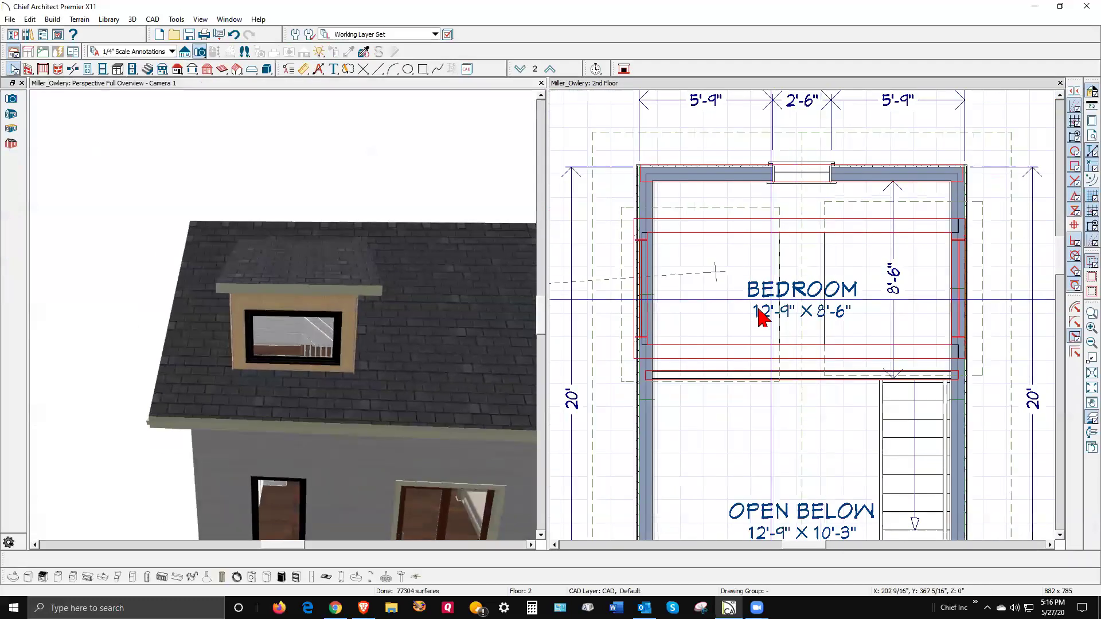
scroll(767, 299, "up", 2)
scroll(929, 304, "down", 1)
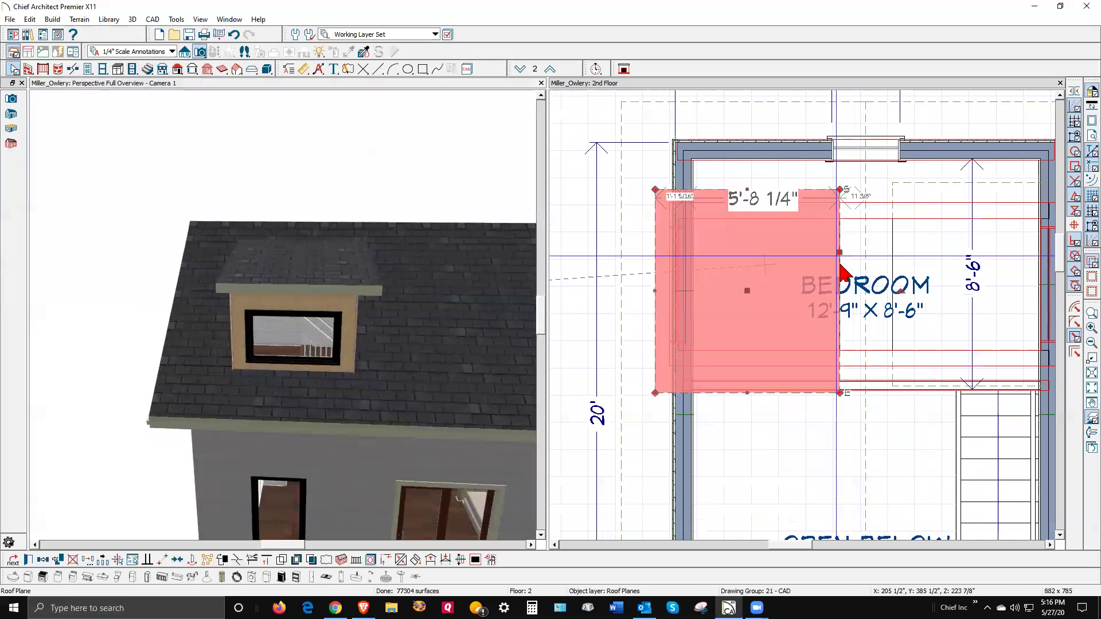
left_click(867, 308)
key("Tab")
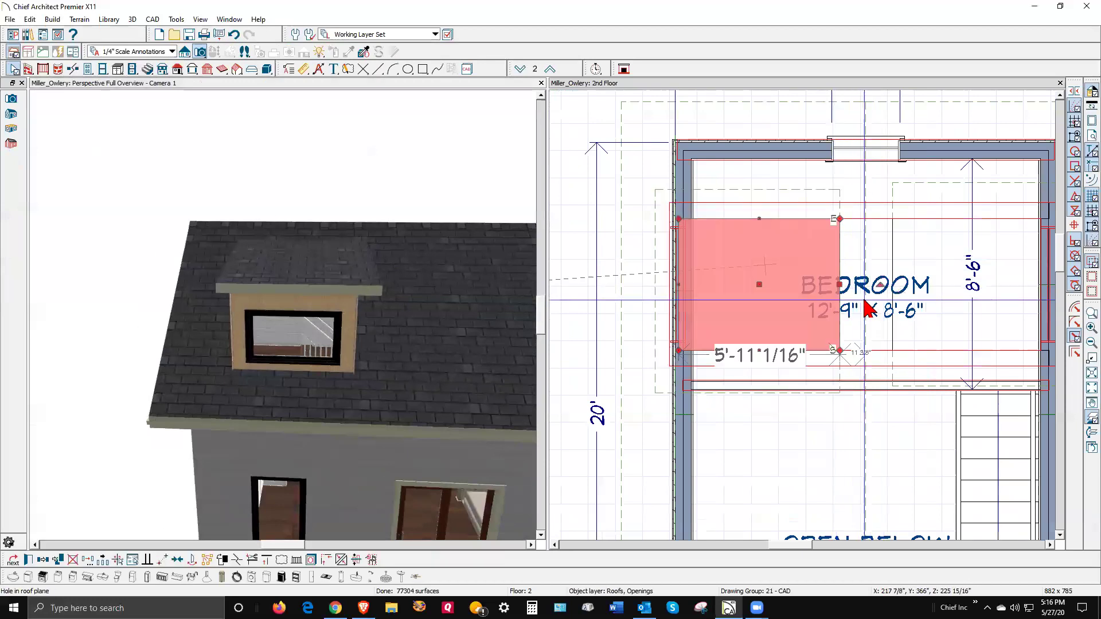
scroll(671, 298, "up", 1)
scroll(686, 295, "up", 2)
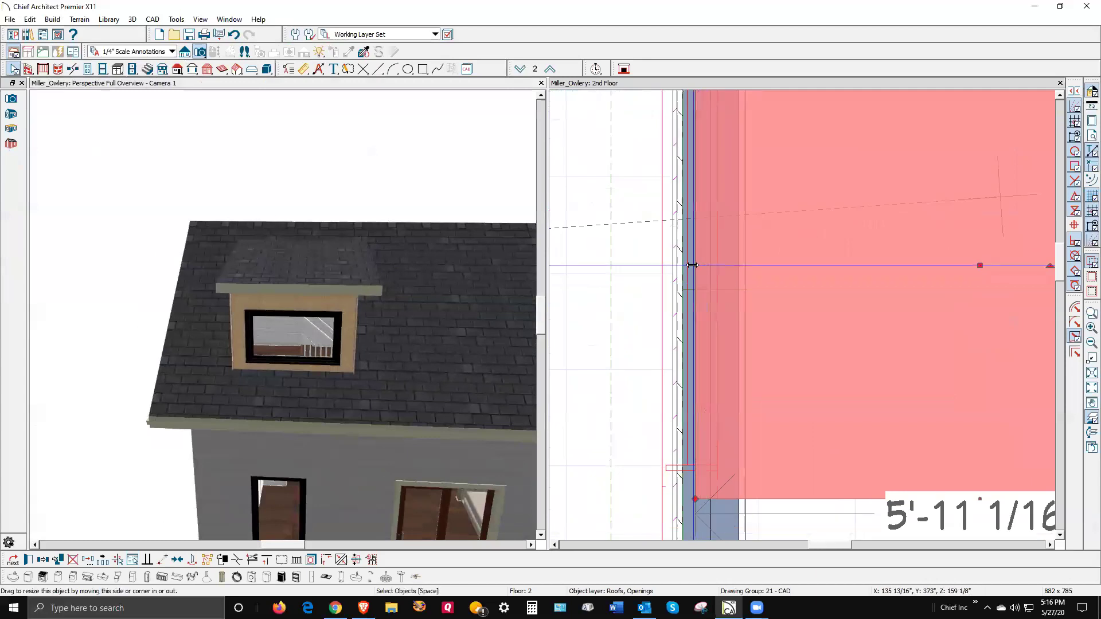
left_click_drag(692, 265, 676, 274)
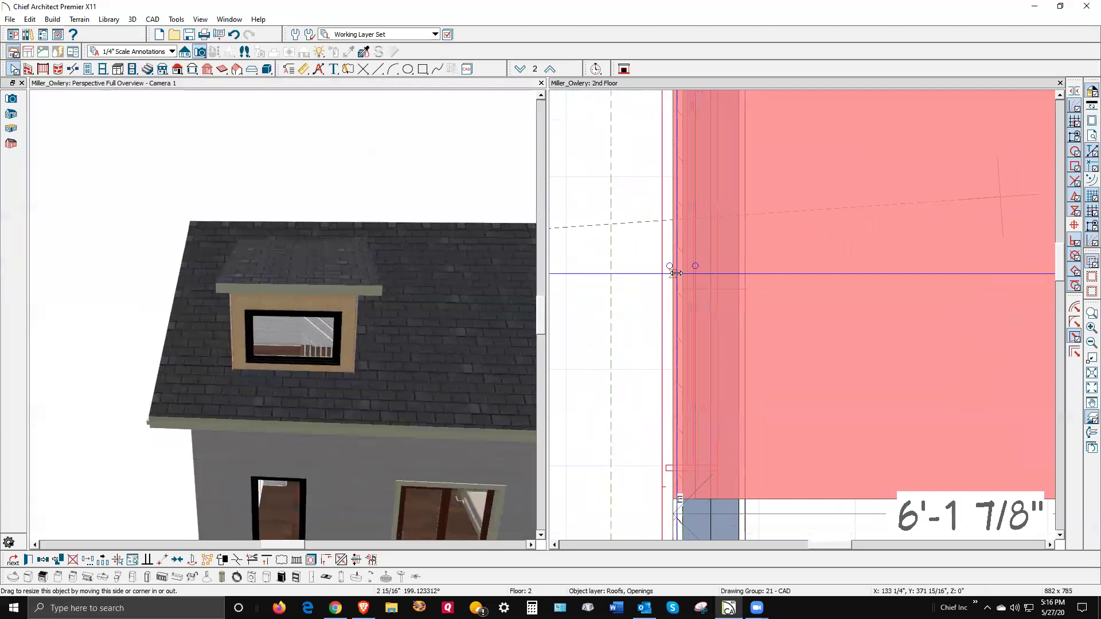
left_click_drag(305, 379, 310, 342)
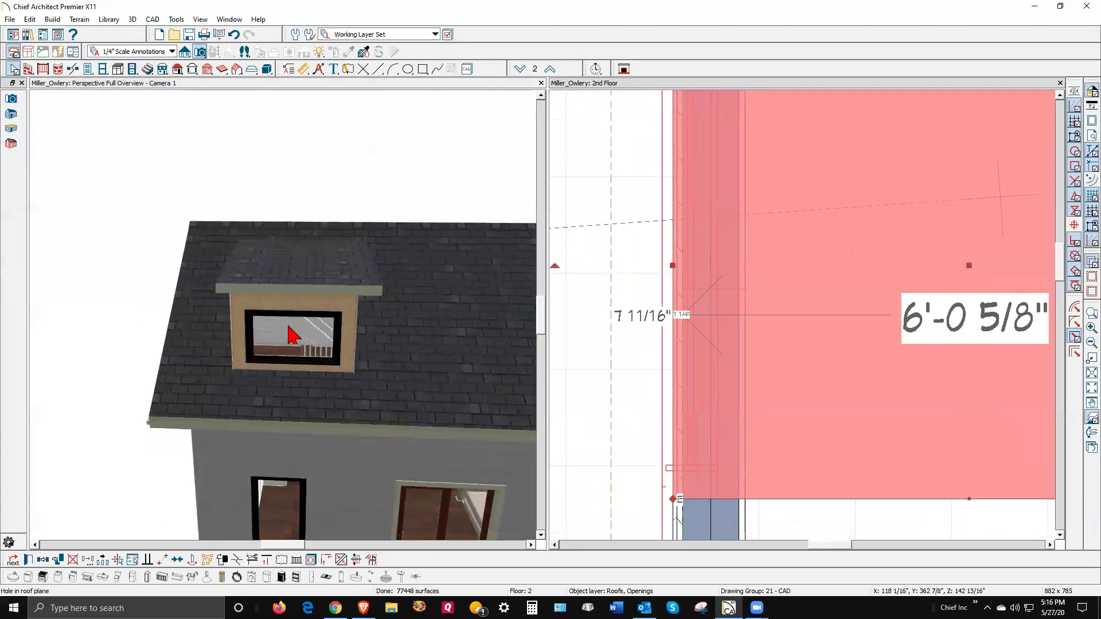
scroll(431, 307, "down", 4)
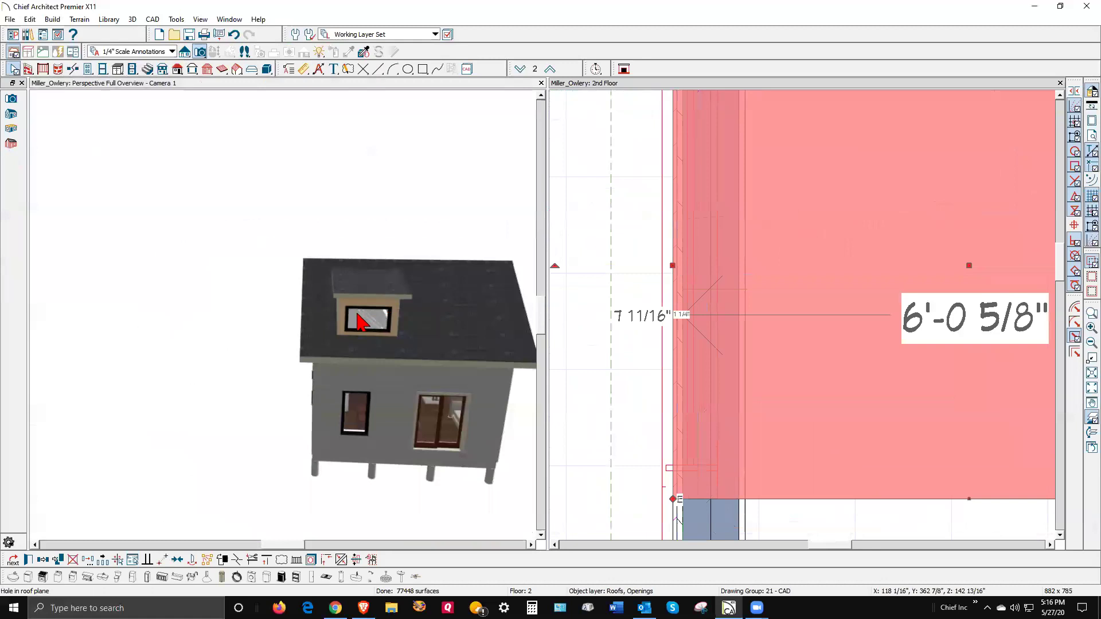
scroll(359, 323, "up", 5)
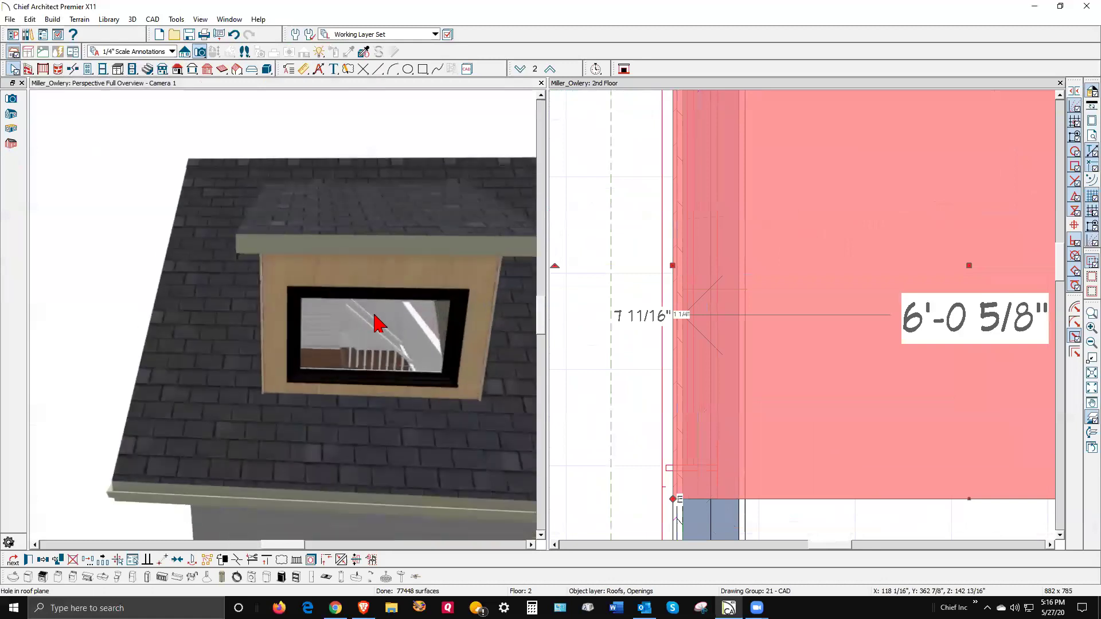
left_click(590, 349)
left_click(794, 351)
scroll(791, 349, "down", 3)
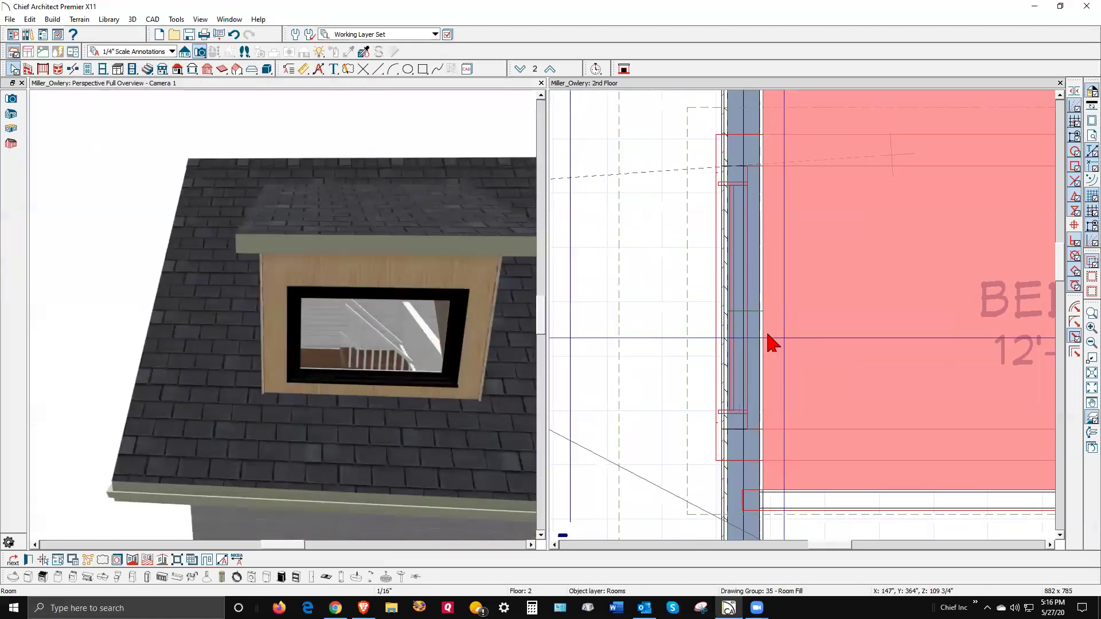
key("Escape")
scroll(737, 402, "down", 2)
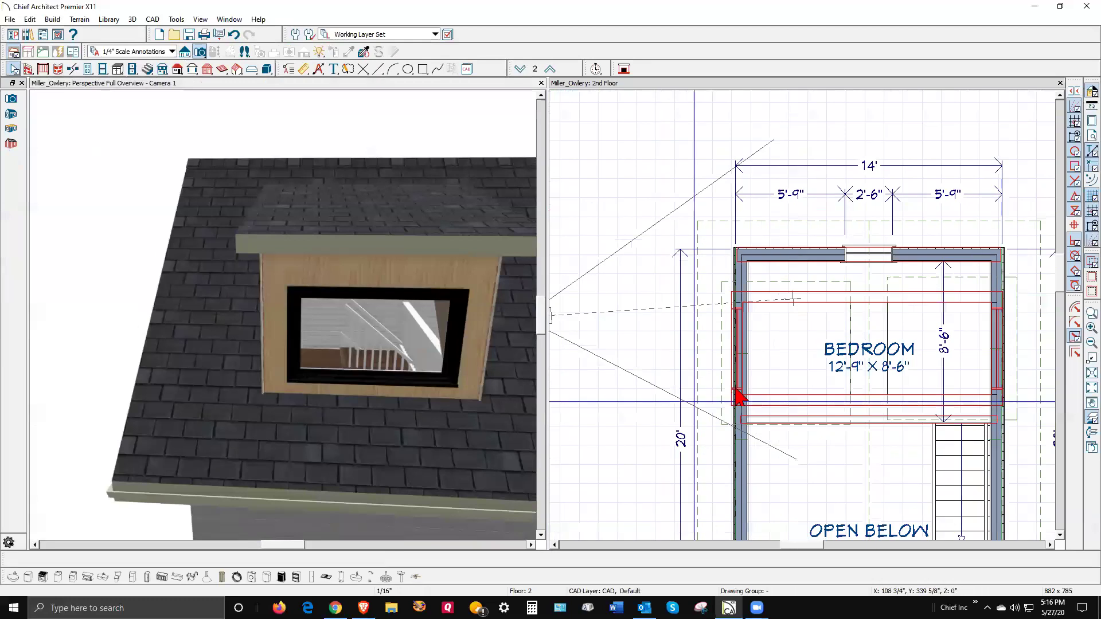
scroll(907, 315, "up", 2)
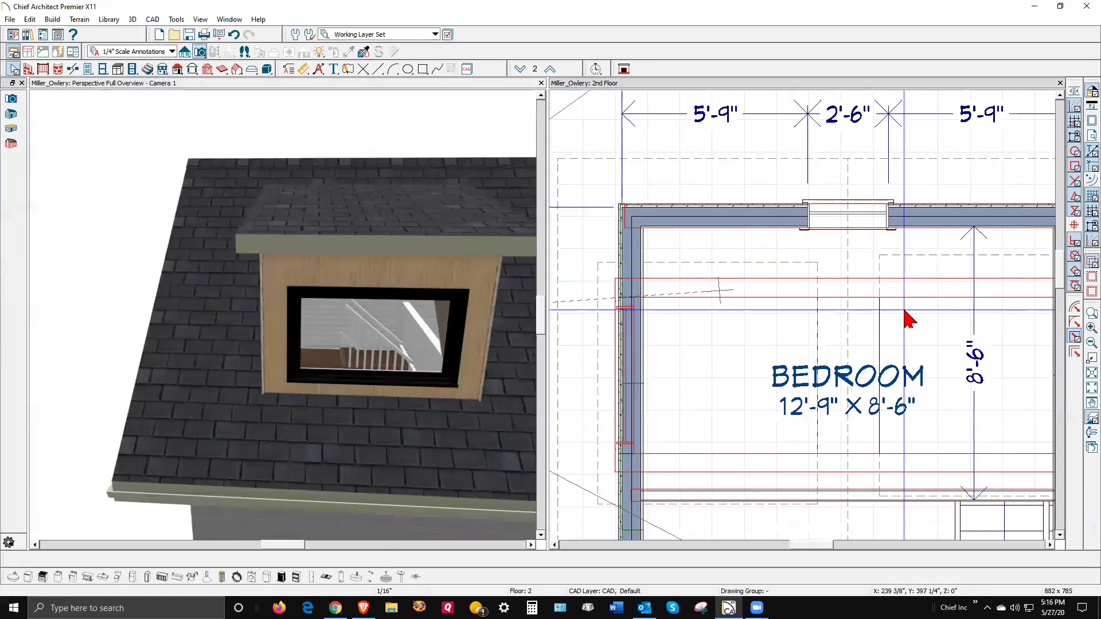
left_click(716, 290)
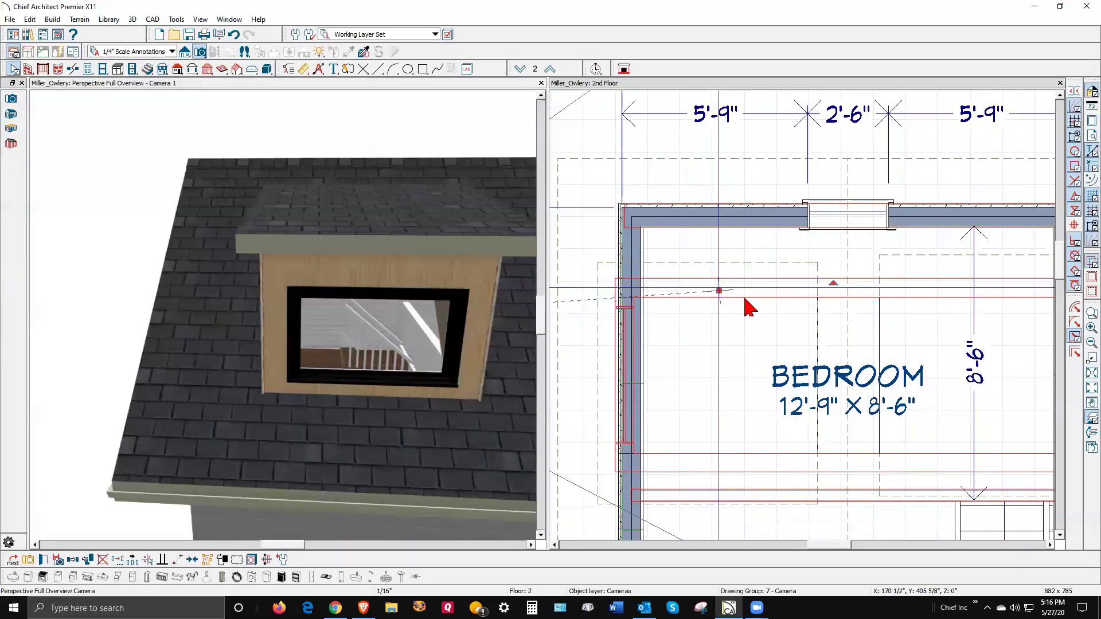
left_click(794, 356)
key("Escape")
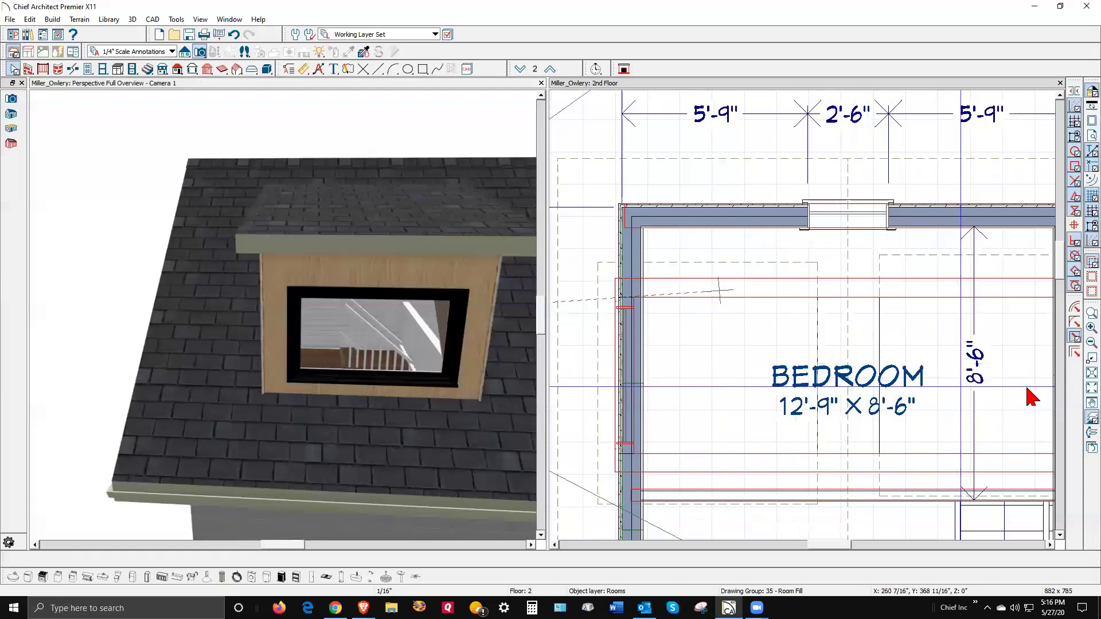
Check the copied roof hole's edges in the second-floor plan with the reference display hidden and shown again.
left_click(1088, 425)
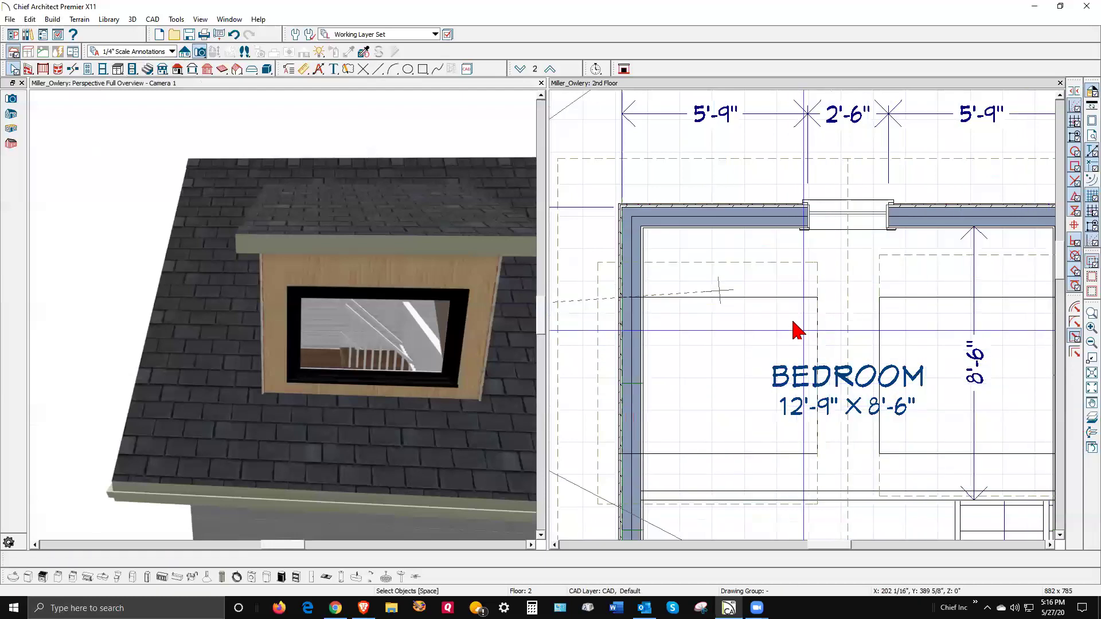
left_click(1087, 424)
left_click(760, 307)
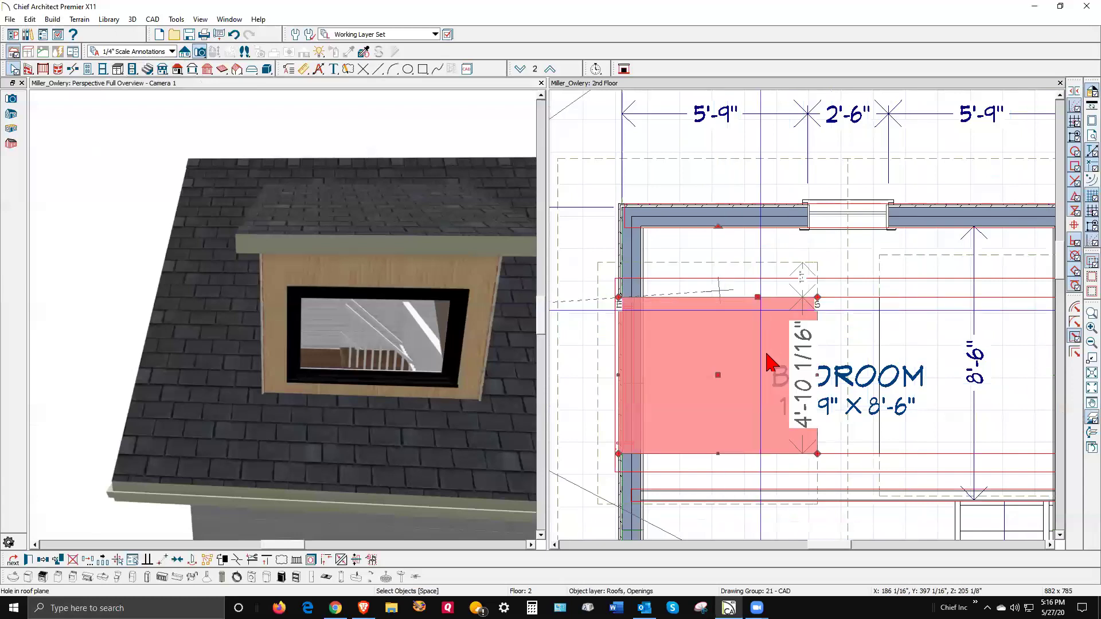
left_click(721, 458)
left_click(721, 458)
left_click(719, 415)
scroll(759, 280, "down", 1)
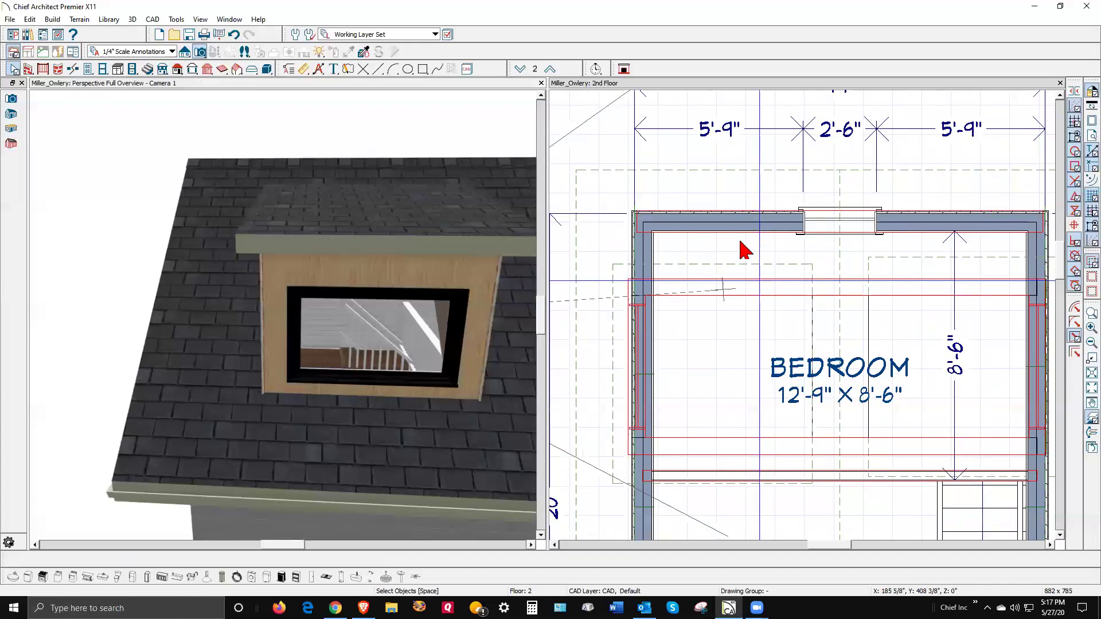
scroll(743, 250, "down", 1)
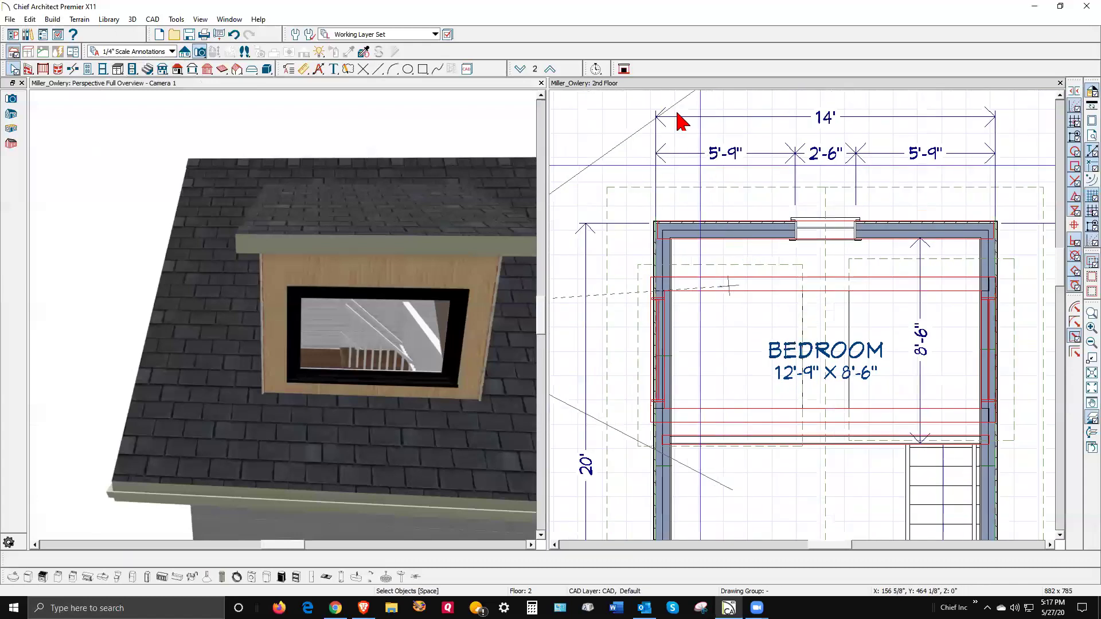
On the attic floor, enable Roof Cuts Wall at Bottom for the two long side walls of the dormers.
left_click(550, 72)
left_click(745, 418)
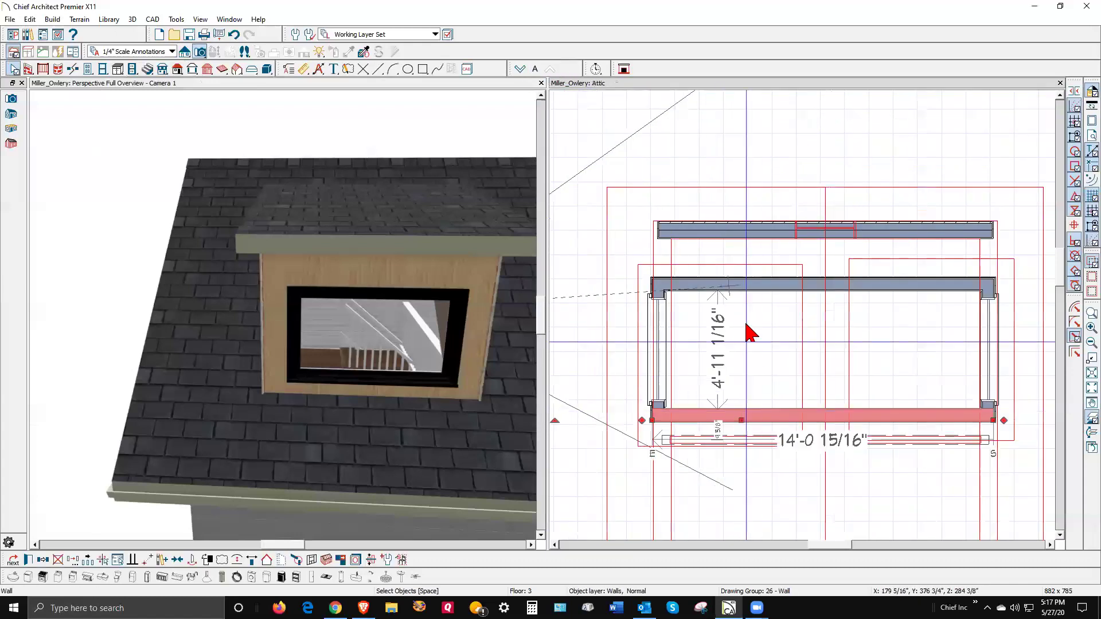
left_click(751, 288, "shift")
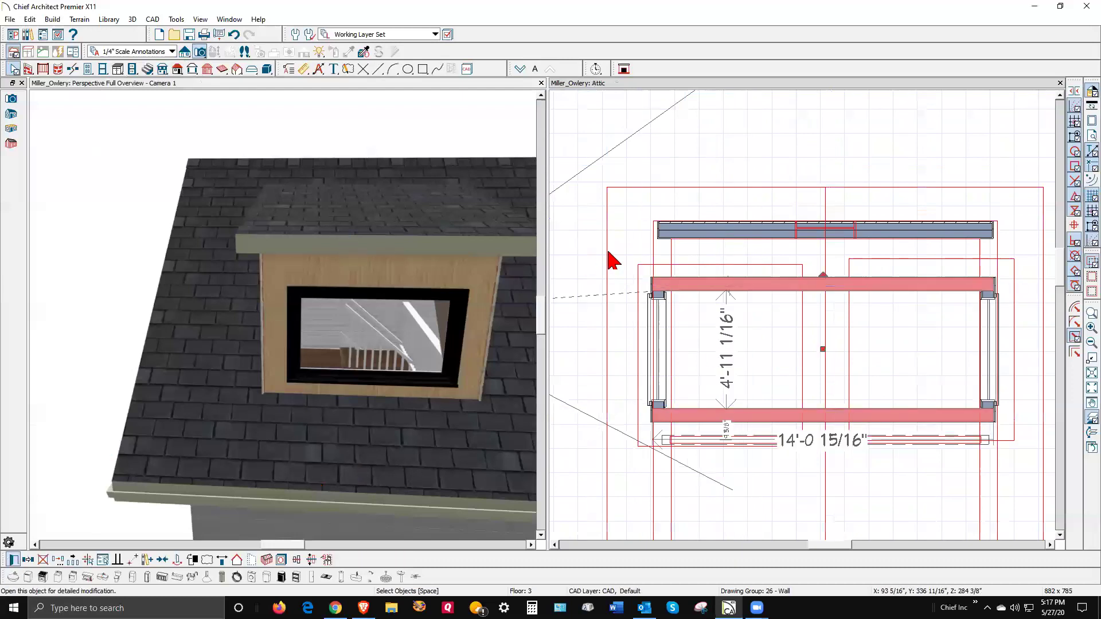
left_click(399, 149)
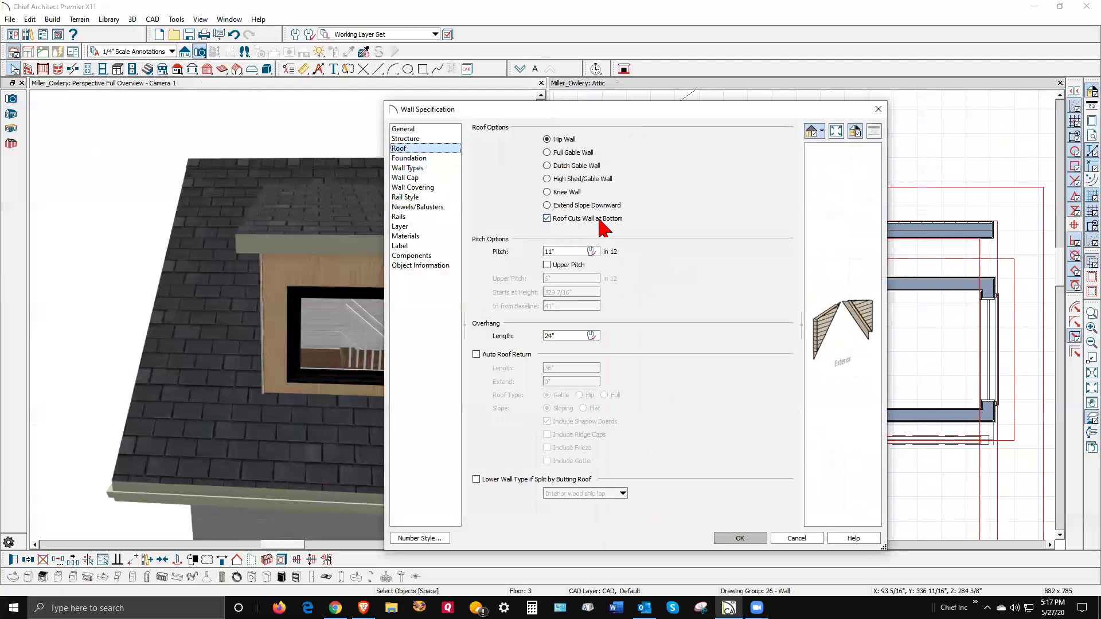
left_click(746, 537)
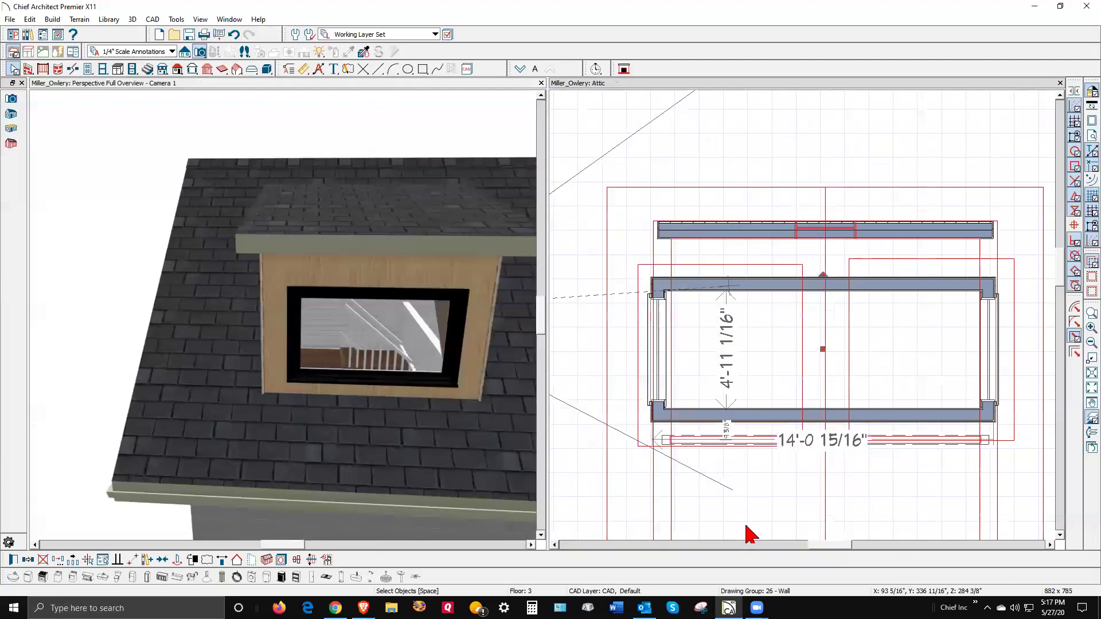
Review the roof options of the copied dormer's front wall on the attic floor without changing them.
left_click(657, 409)
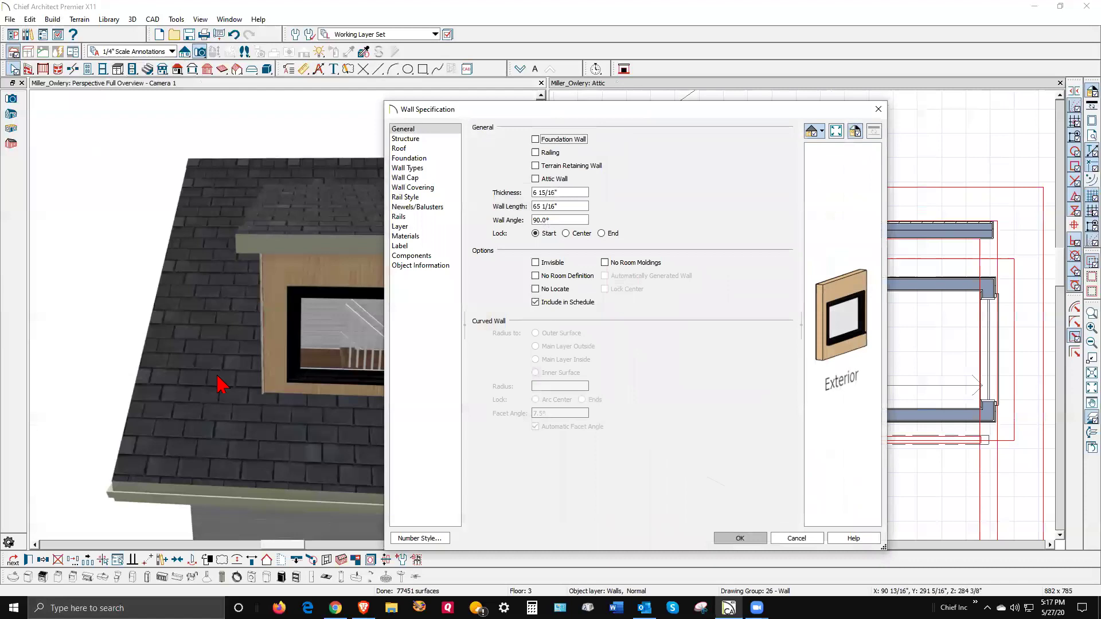
left_click(400, 149)
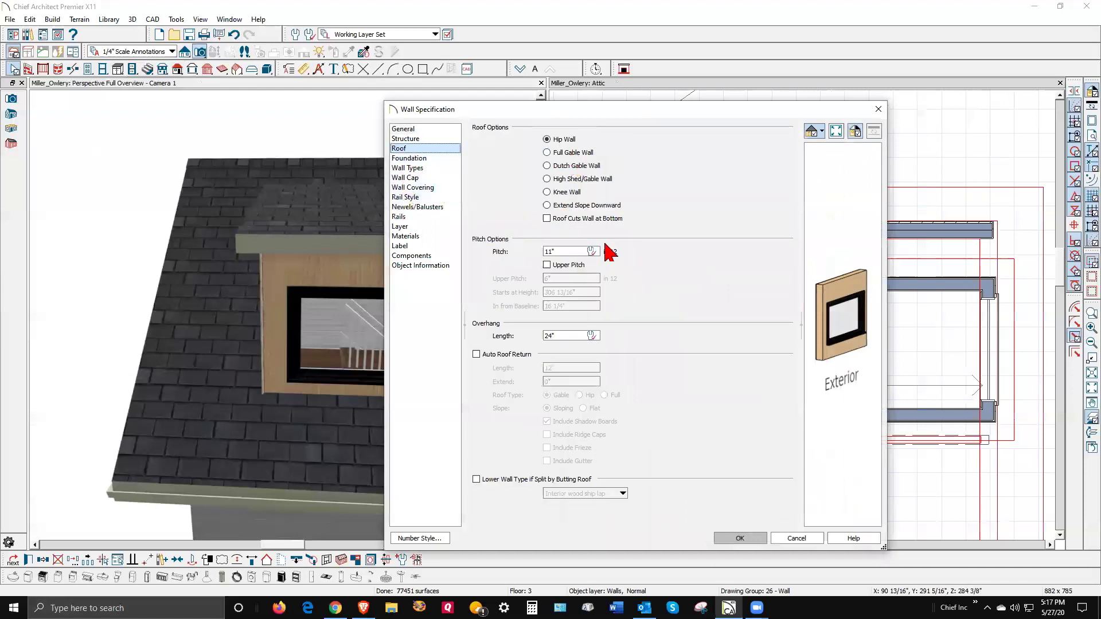
left_click(783, 541)
scroll(670, 369, "up", 5)
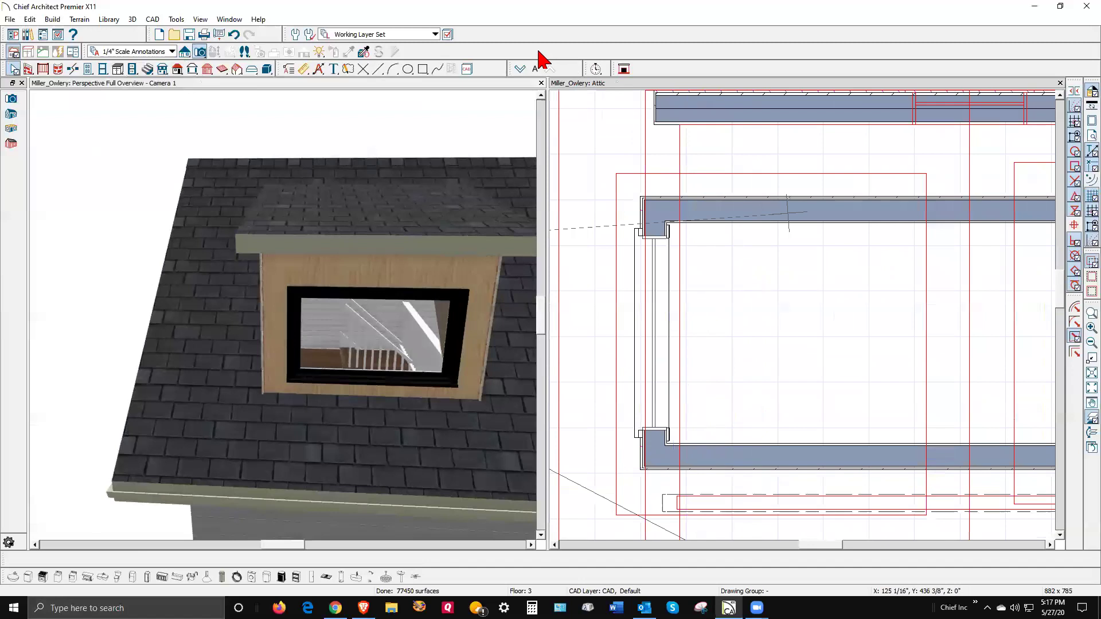
On the second floor, hide the reference display and adjust the copied roof hole's eave-side edge at the exterior wall's outer face.
key("Page_Down")
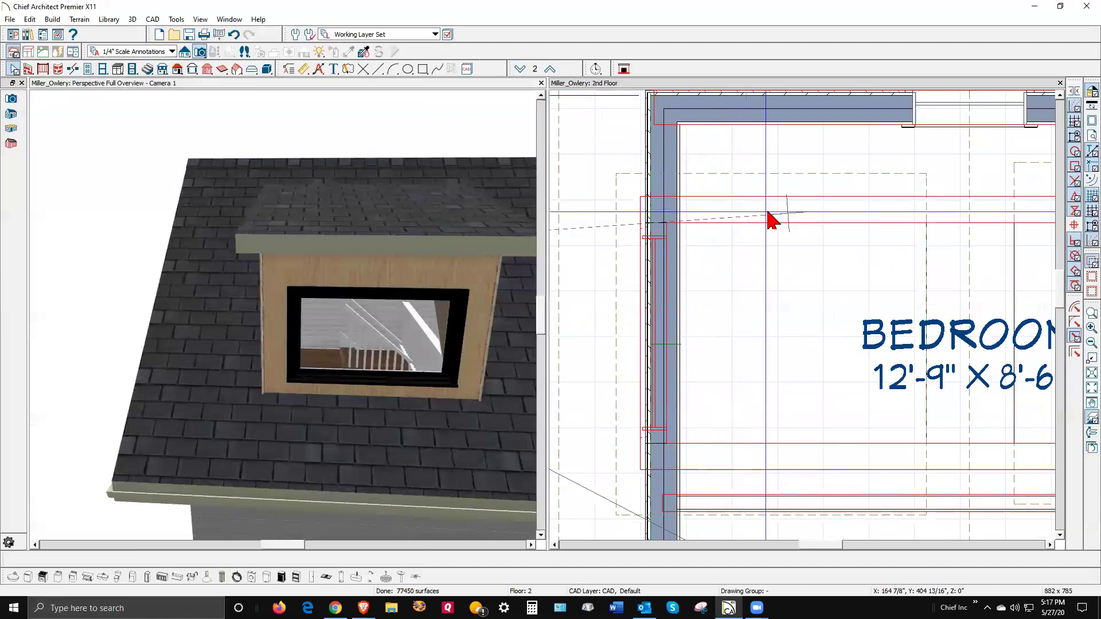
left_click(1085, 423)
left_click(752, 240)
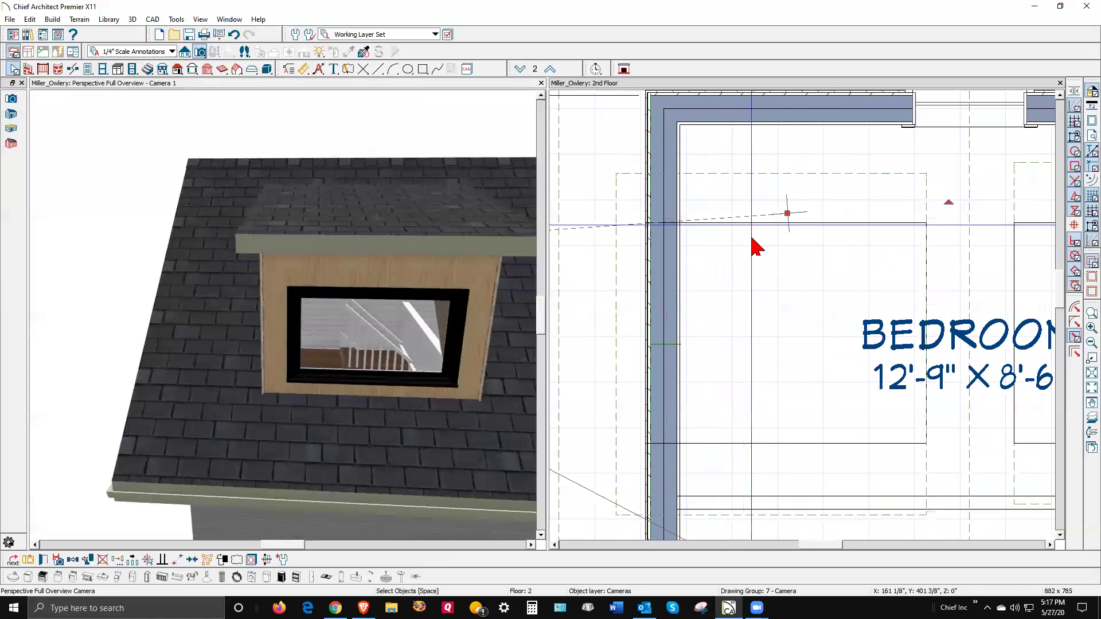
left_click(874, 226)
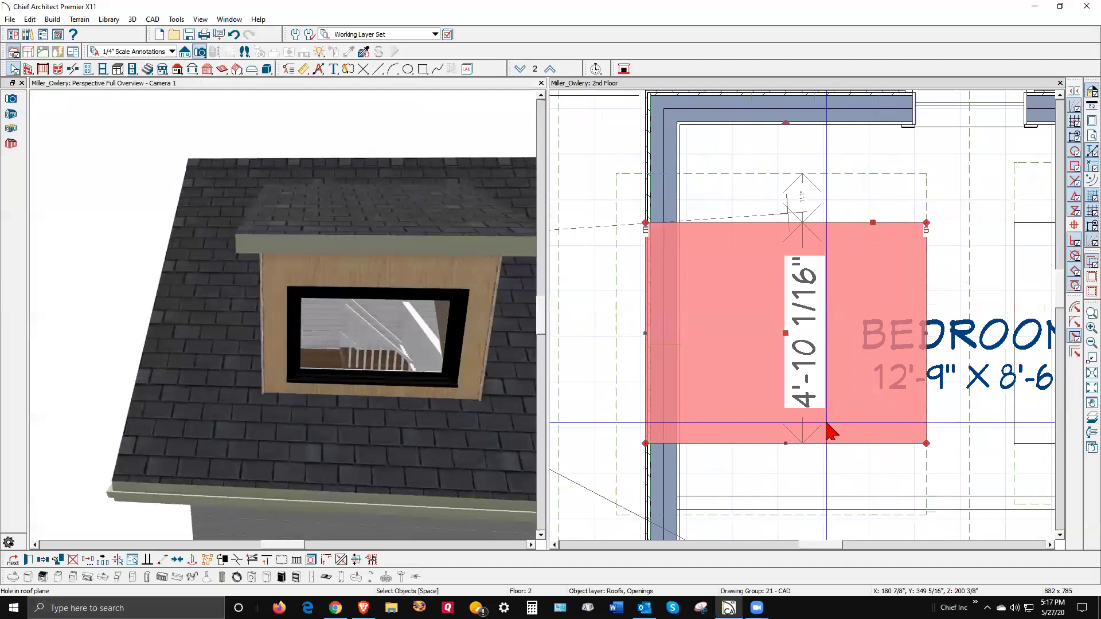
scroll(725, 329, "up", 2)
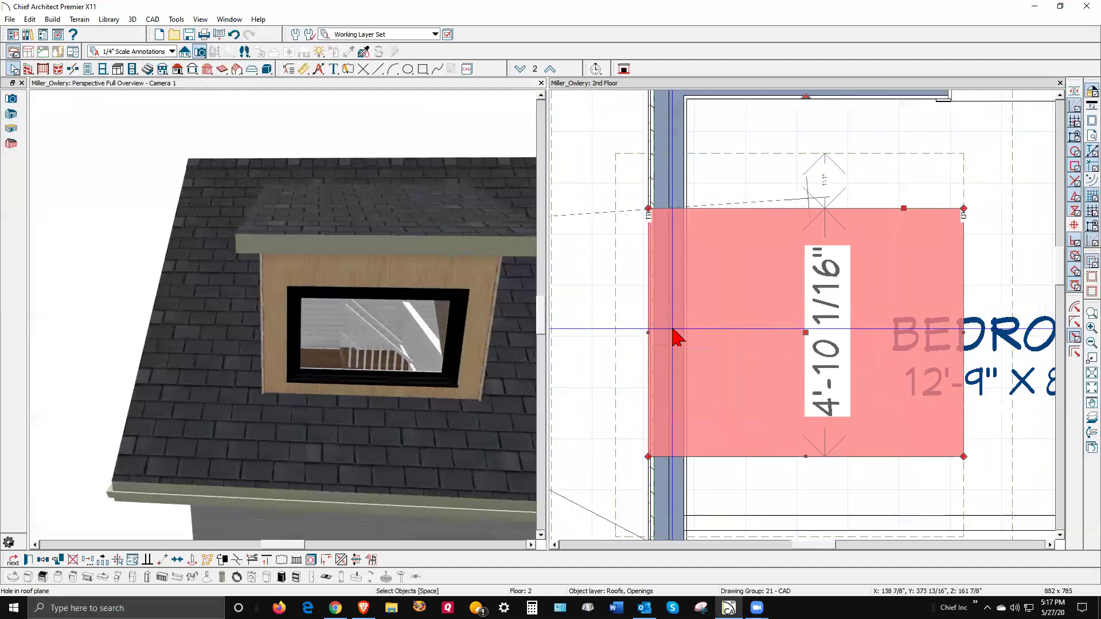
scroll(673, 336, "up", 3)
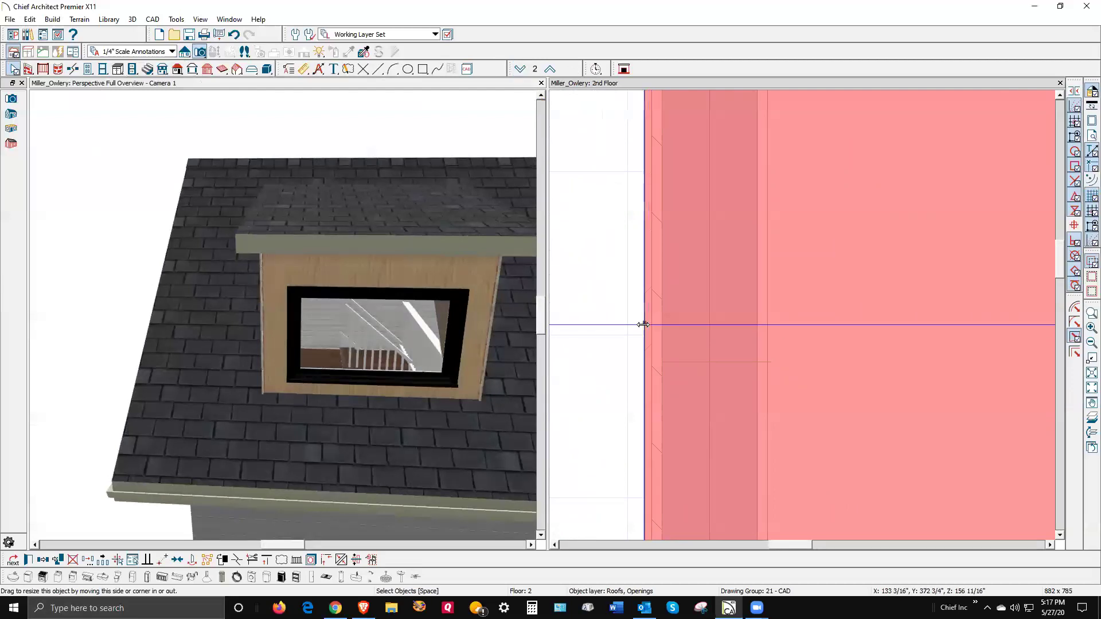
left_click_drag(642, 325, 655, 347)
Check the lower edge of the copied dormer's front wall in the camera view.
left_click(470, 358)
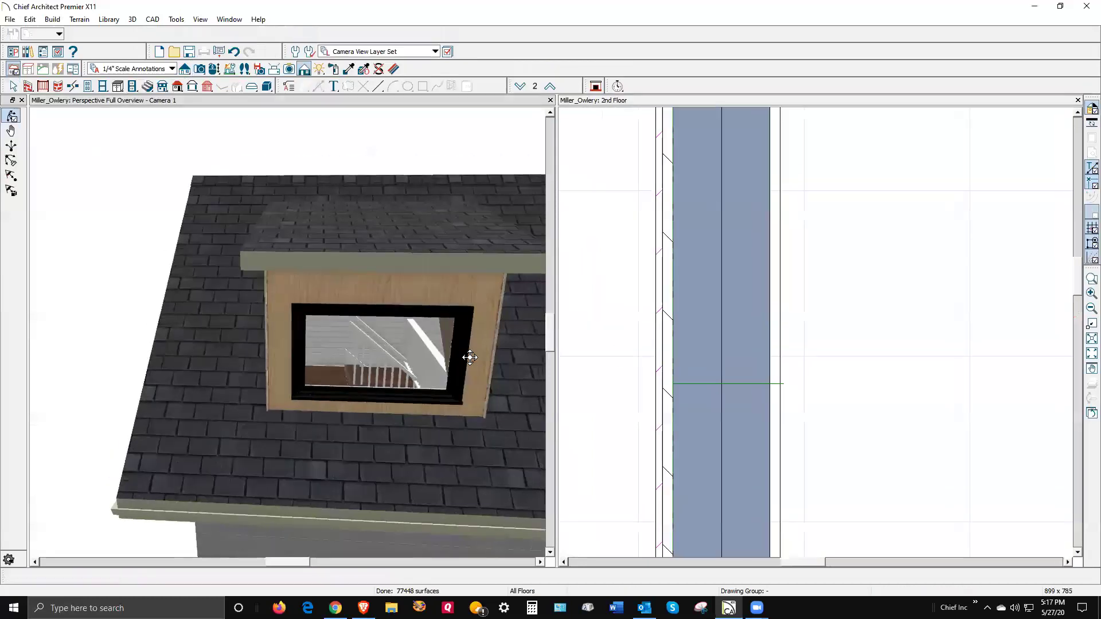
left_click(476, 391)
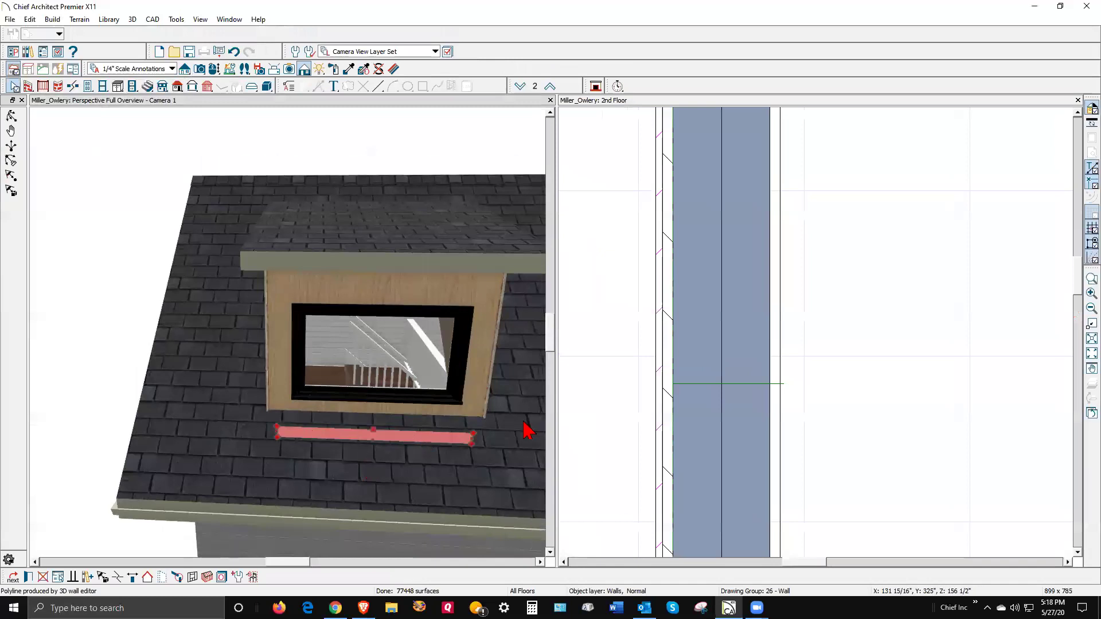
key("Escape")
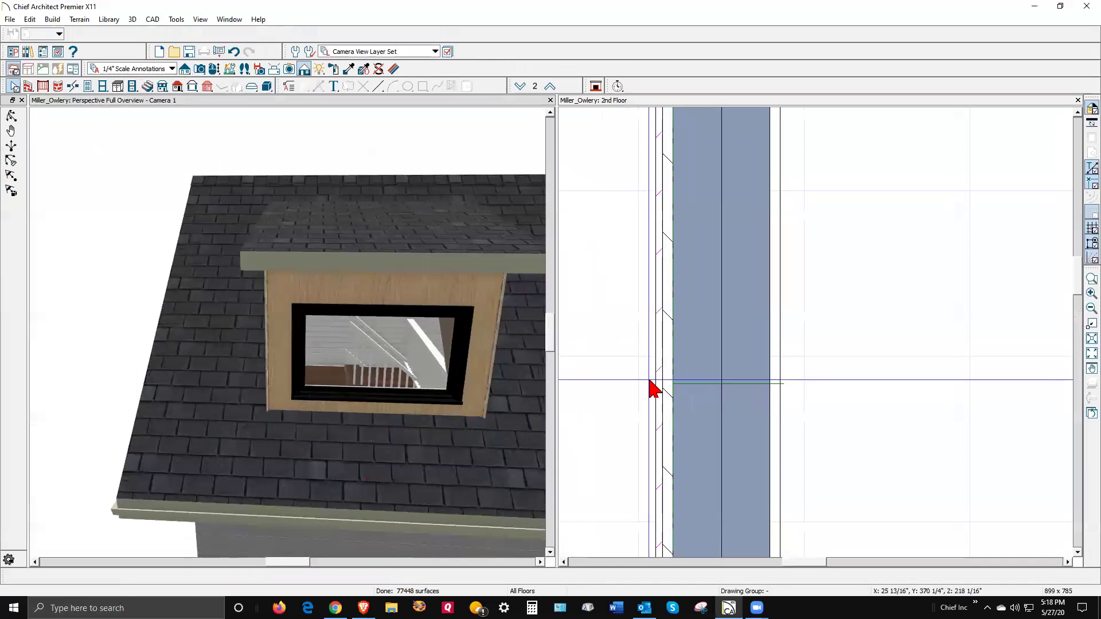
Extend the copied roof hole's eave-side edge about 1 7/8" outward, past the exterior wall's outer face.
left_click(652, 389)
left_click(642, 386)
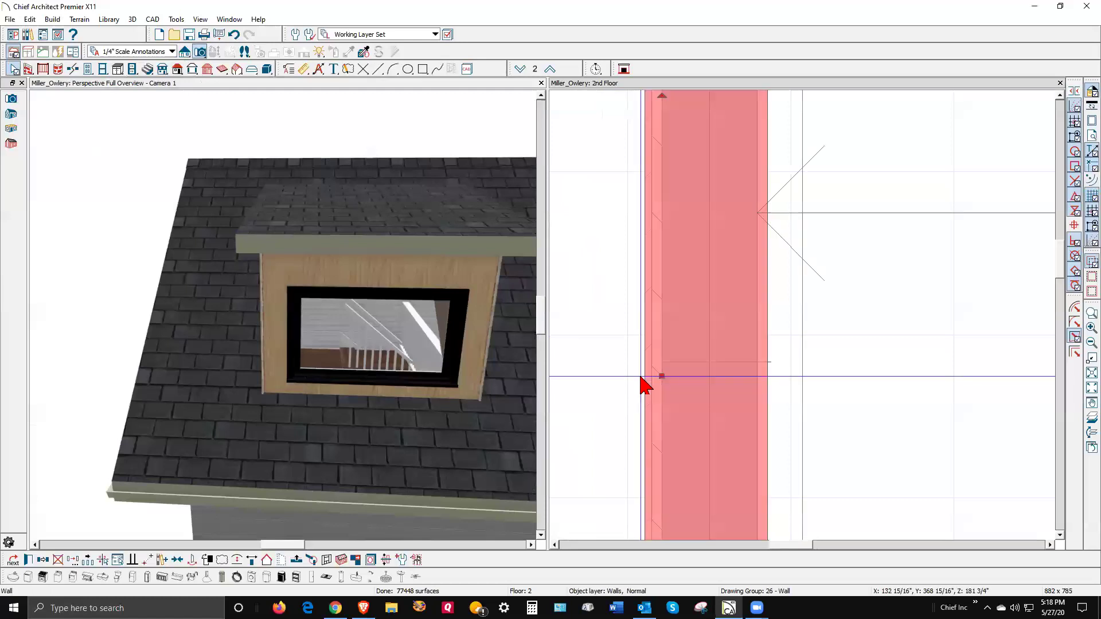
key("Tab")
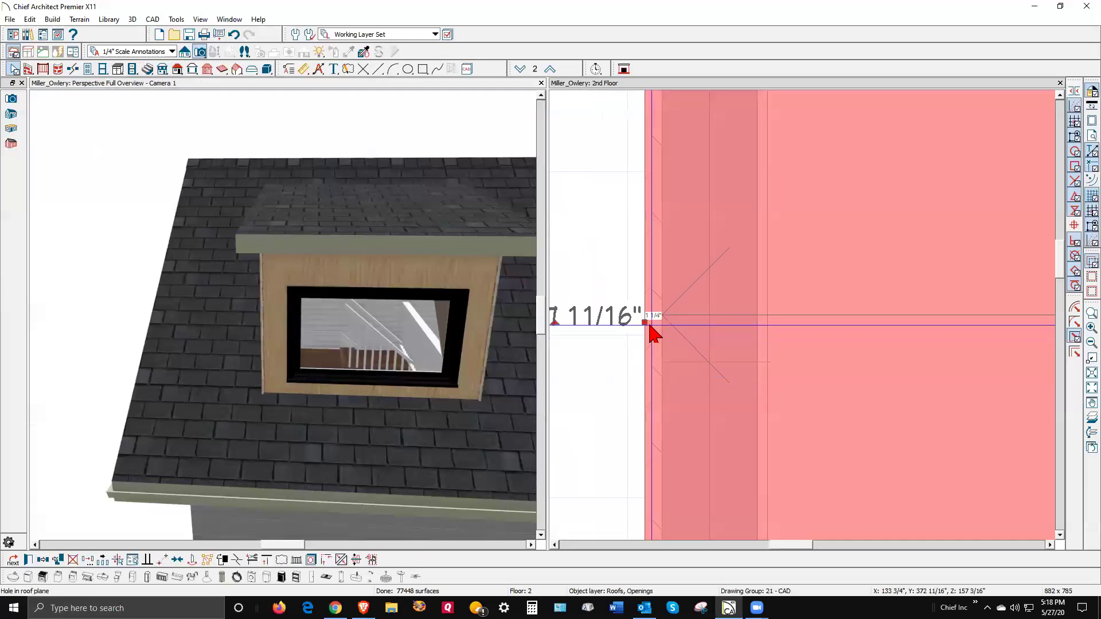
left_click_drag(645, 323, 619, 326)
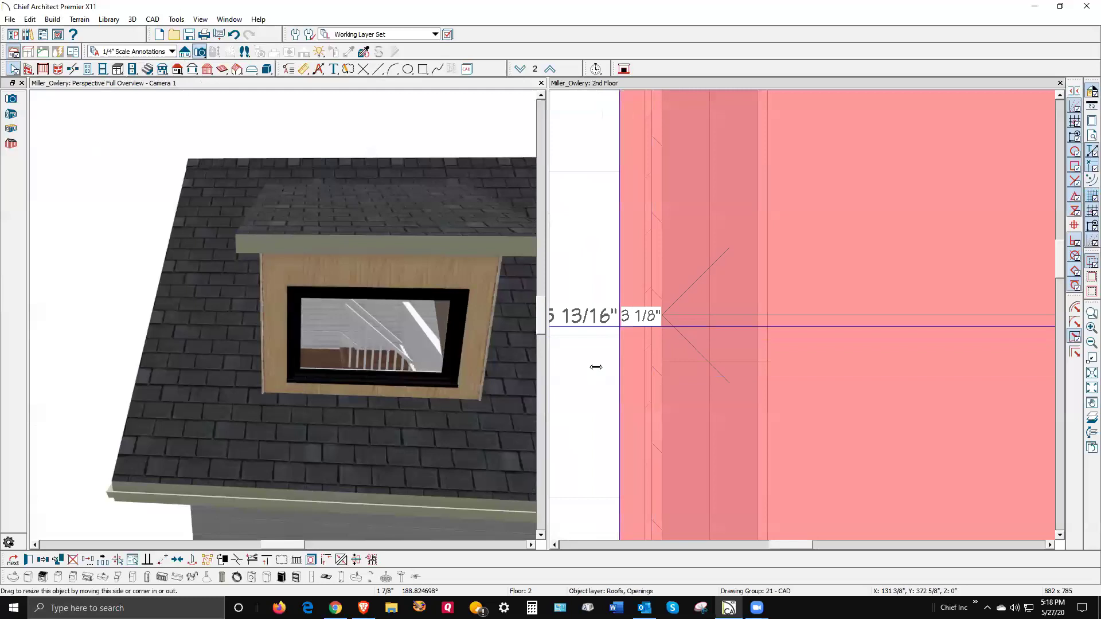
left_click_drag(596, 367, 597, 372)
key("Escape")
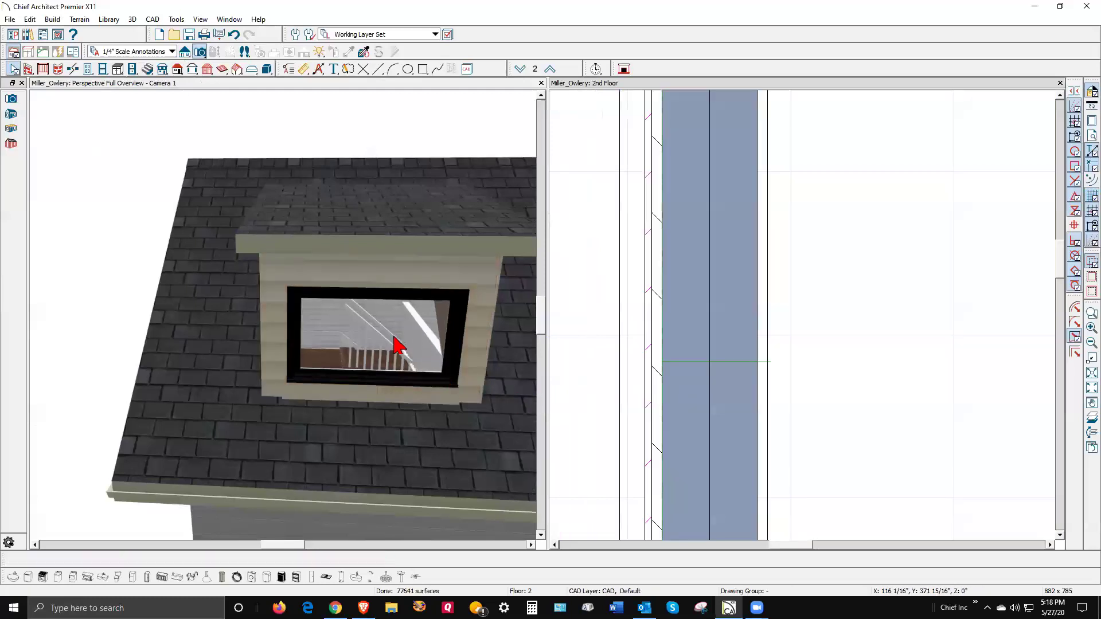
Examine the copied dormer from outside in the camera view and both roof holes in the second-floor plan.
scroll(235, 350, "down", 5)
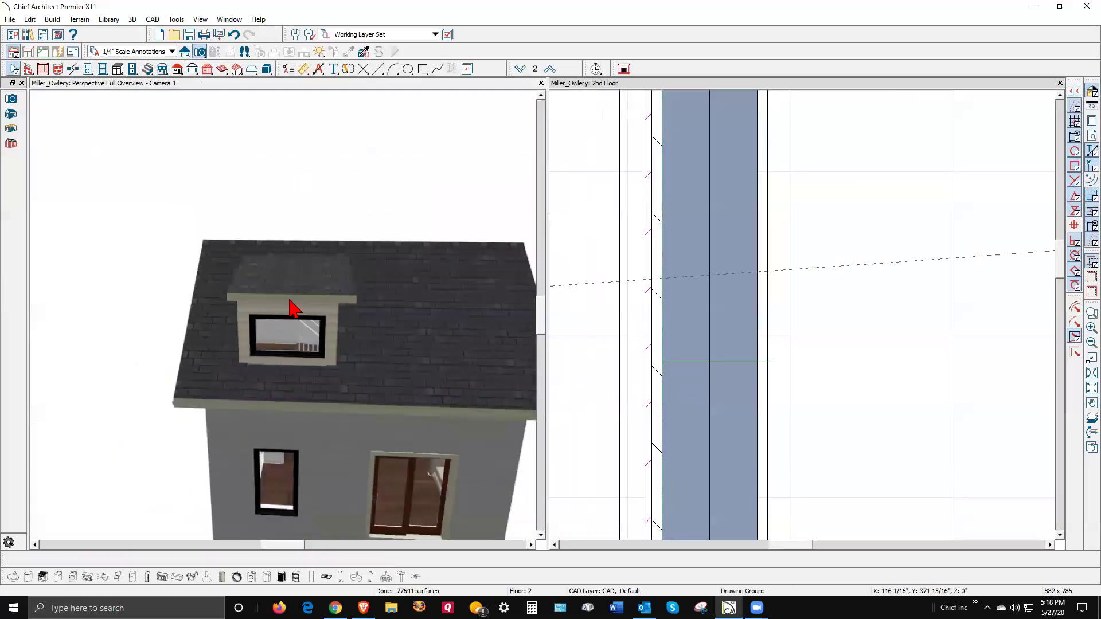
left_click(320, 234)
left_click_drag(354, 261, 457, 299)
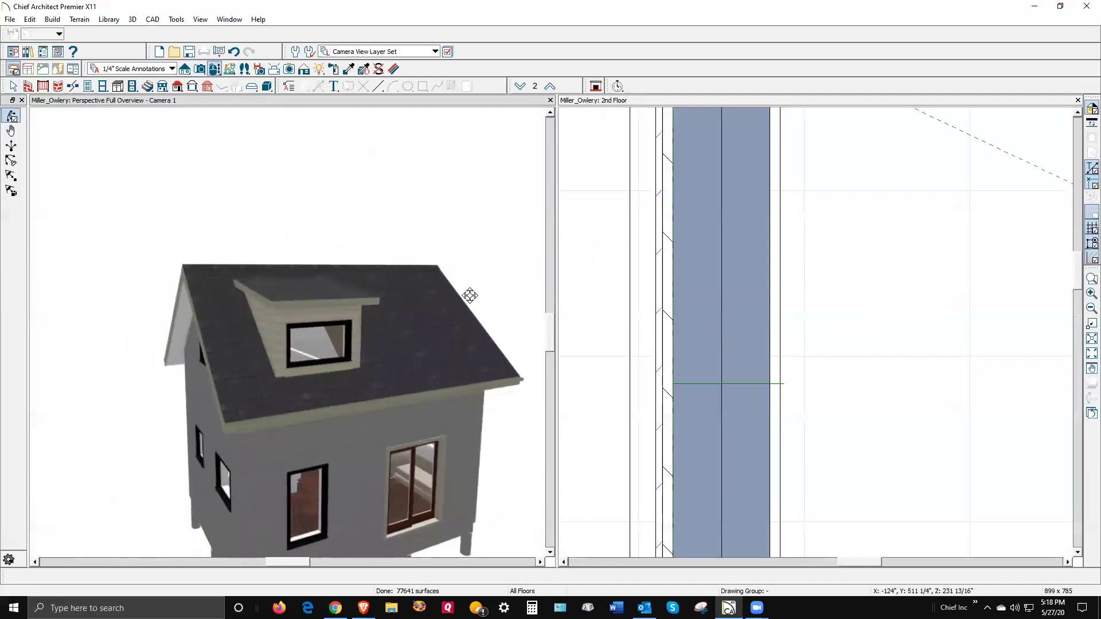
scroll(262, 325, "down", 3)
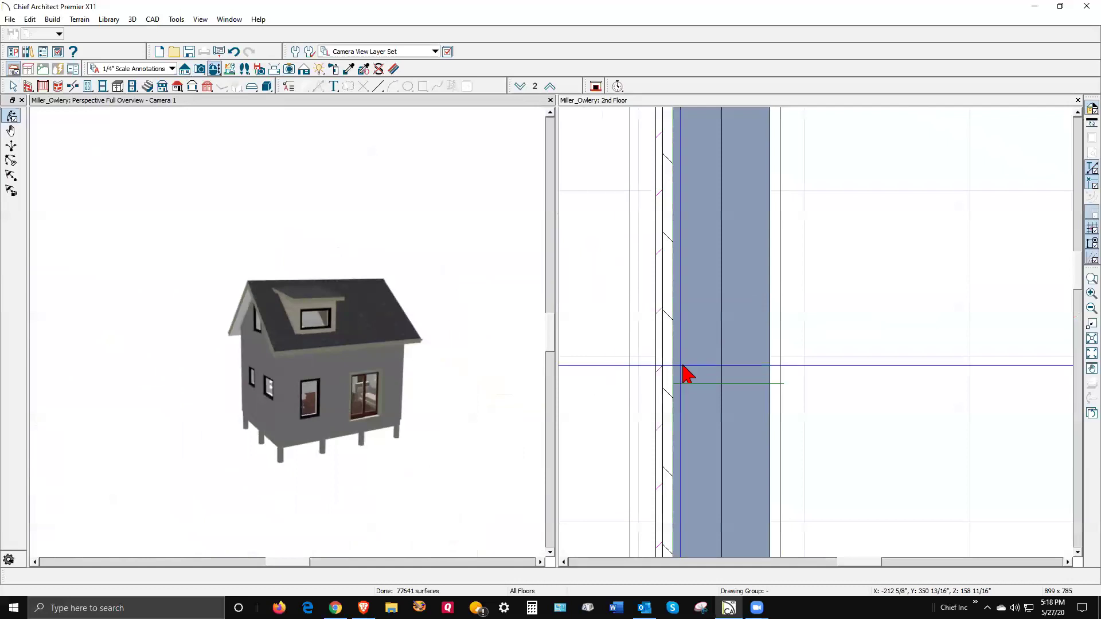
scroll(687, 373, "down", 4)
scroll(768, 342, "down", 6)
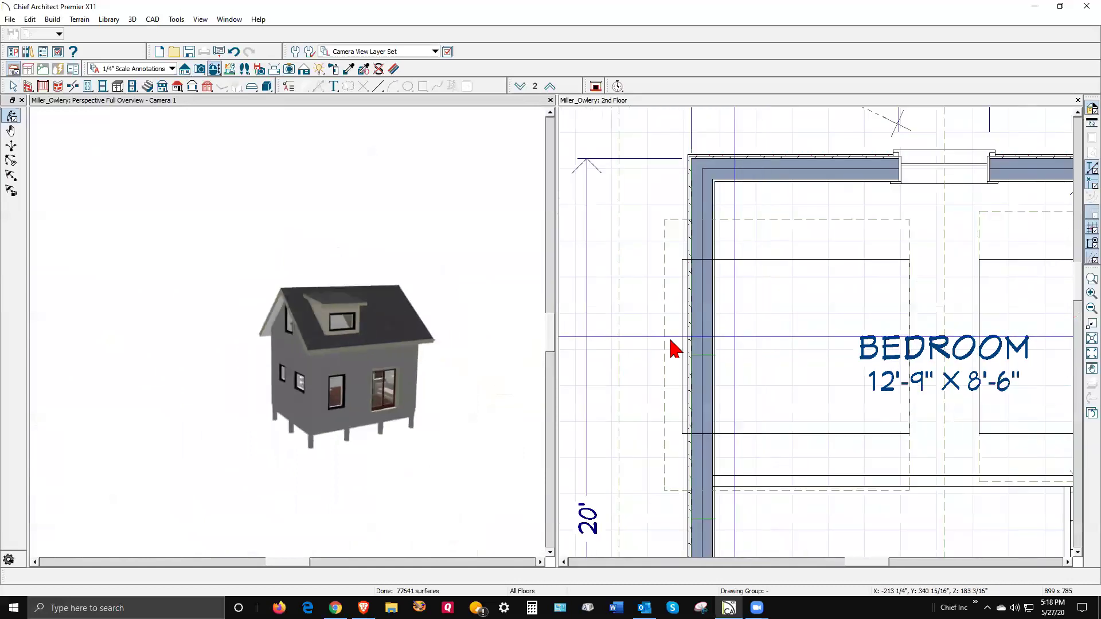
scroll(919, 374, "up", 2)
scroll(919, 374, "down", 1)
scroll(748, 347, "up", 2)
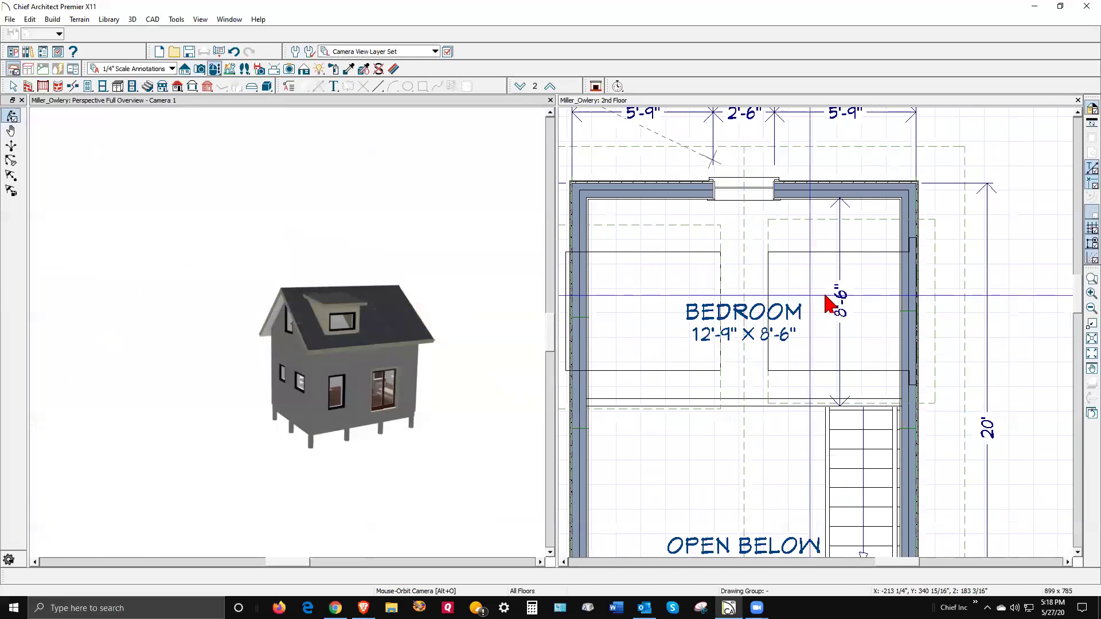
scroll(837, 294, "down", 2)
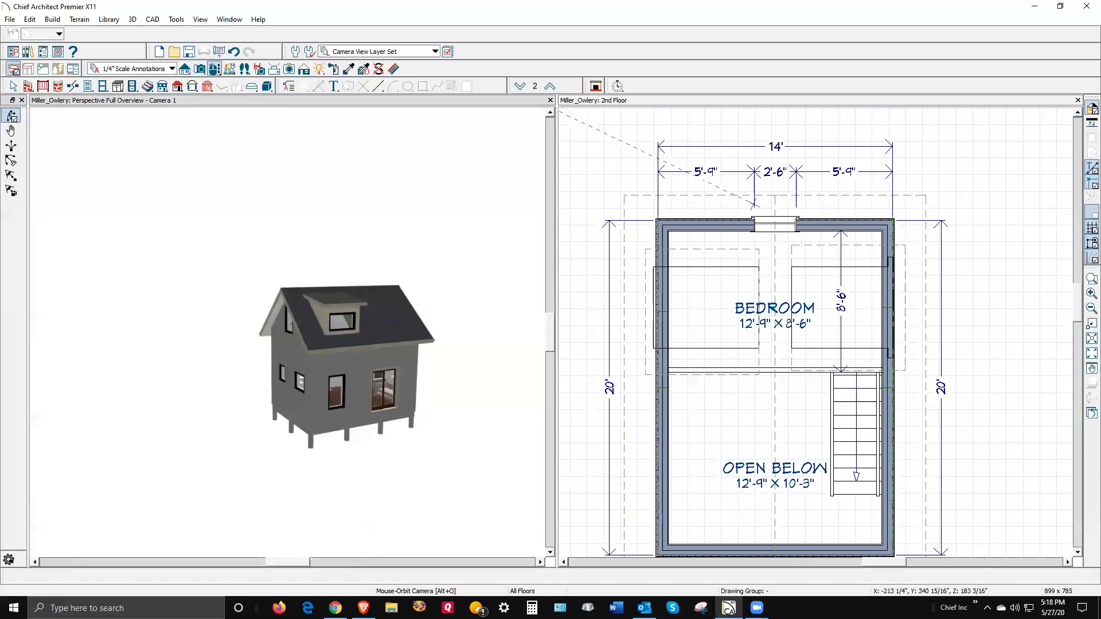